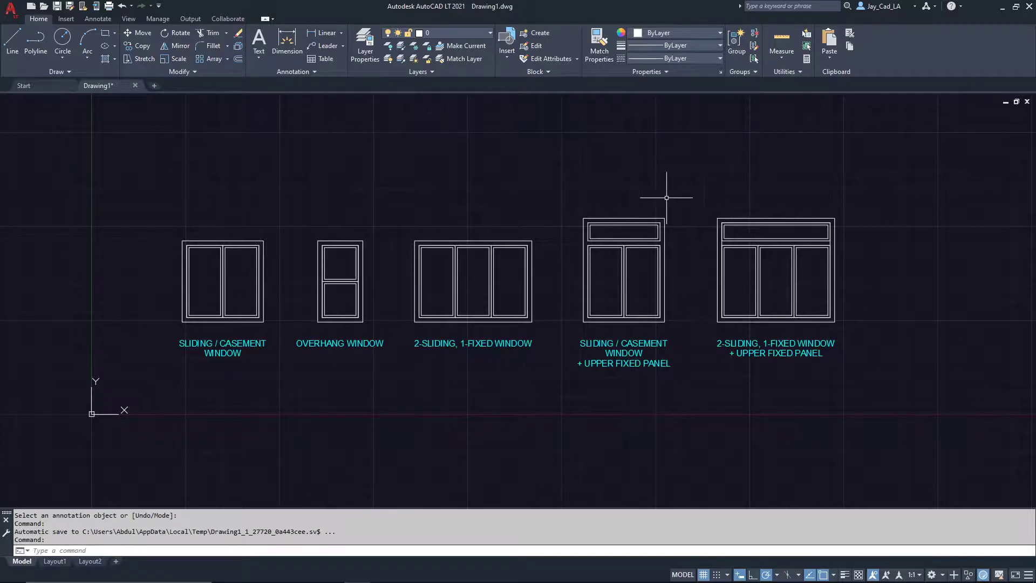
- Window-select all five window elevations together with their labels
left_click(573, 183)
left_click(796, 191)
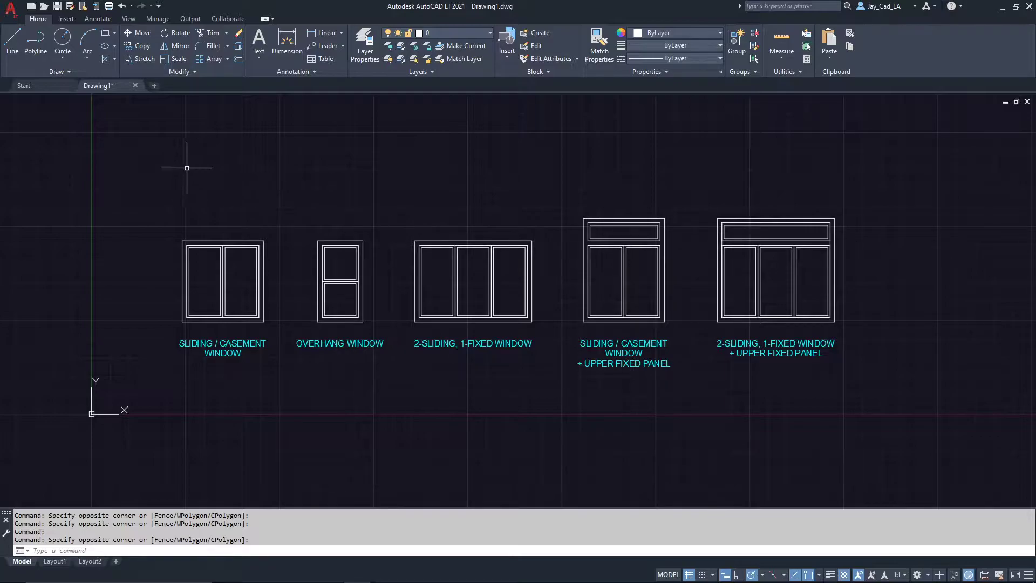
left_click(138, 151)
left_click(876, 402)
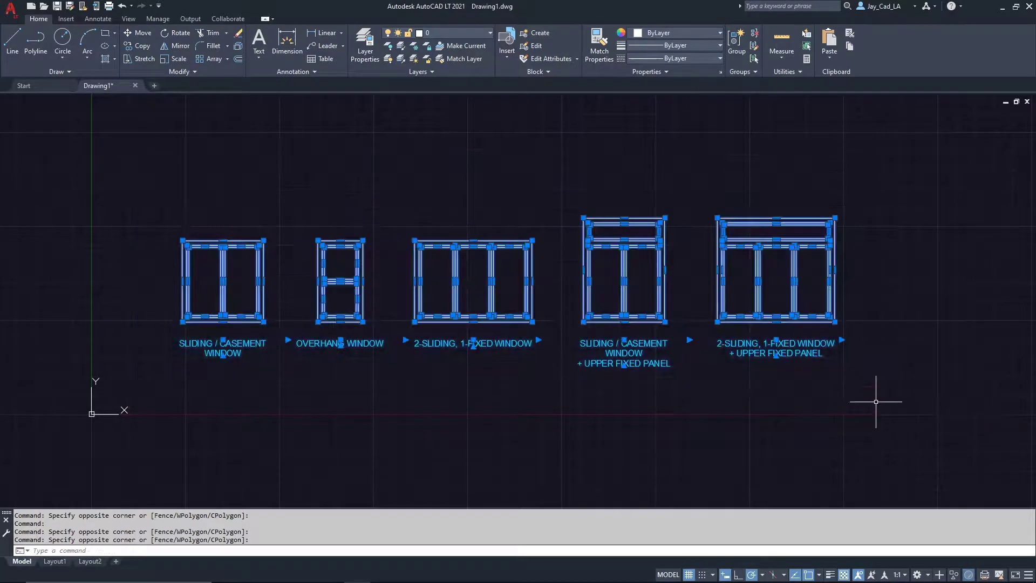
middle_click_drag(874, 360, 856, 338)
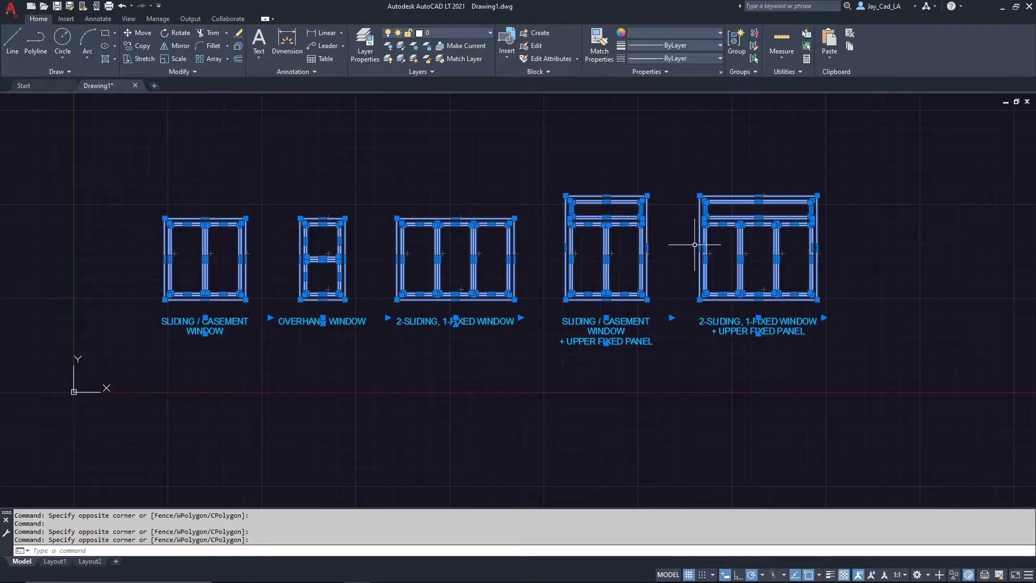
- Move the selected windows and labels from the left window's corner to a point below the origin
type("M")
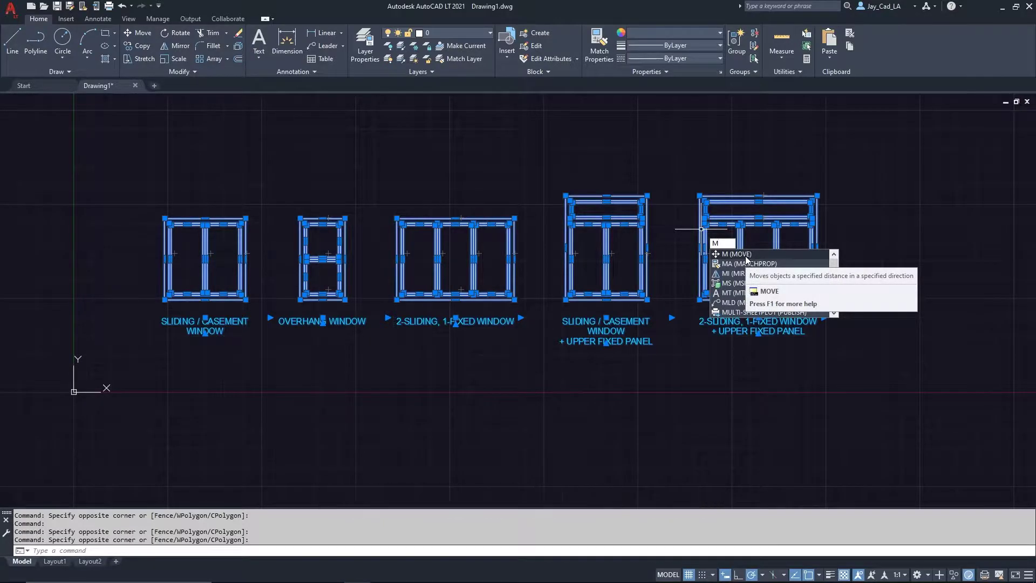
key("Return")
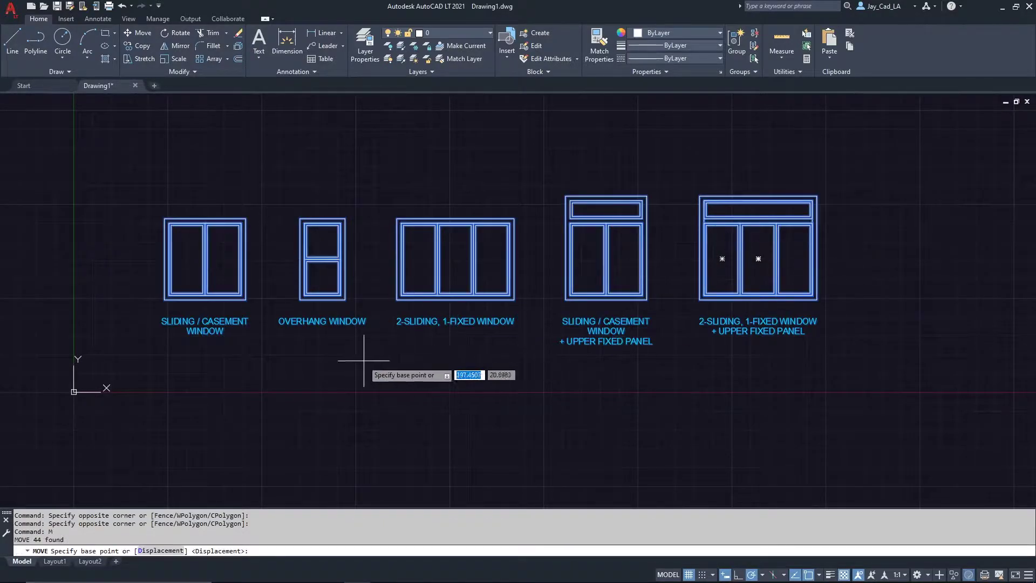
left_click(165, 299)
middle_click_drag(183, 375, 236, 252)
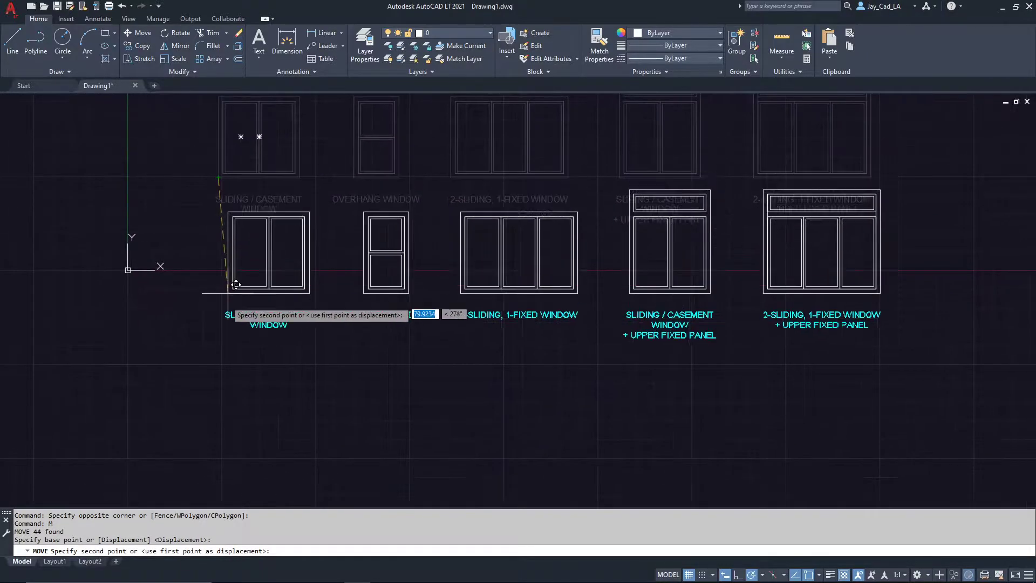
left_click(219, 413)
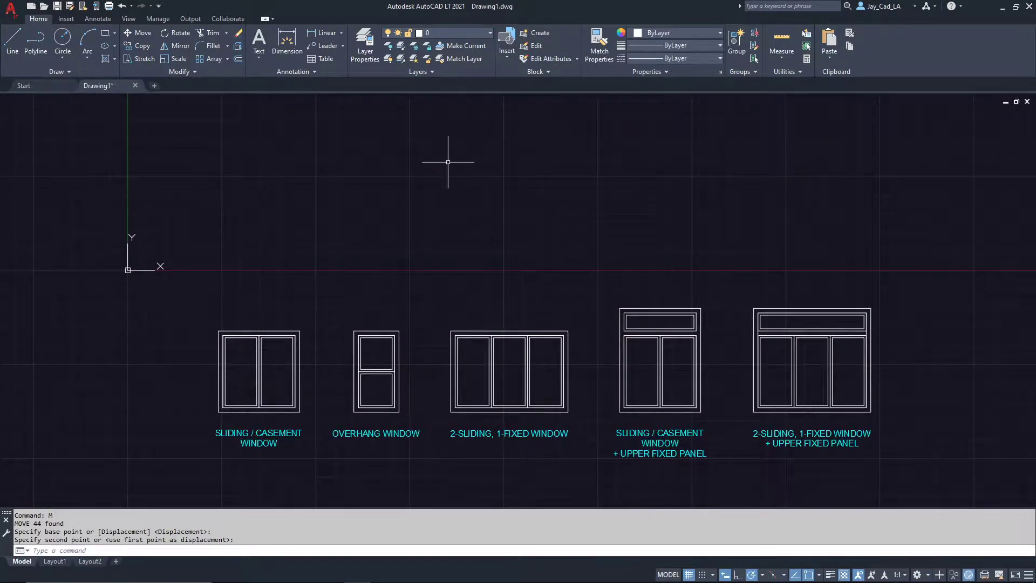
middle_click_drag(448, 162, 421, 231)
scroll(435, 169, "down", 3)
middle_click_drag(435, 169, 358, 282)
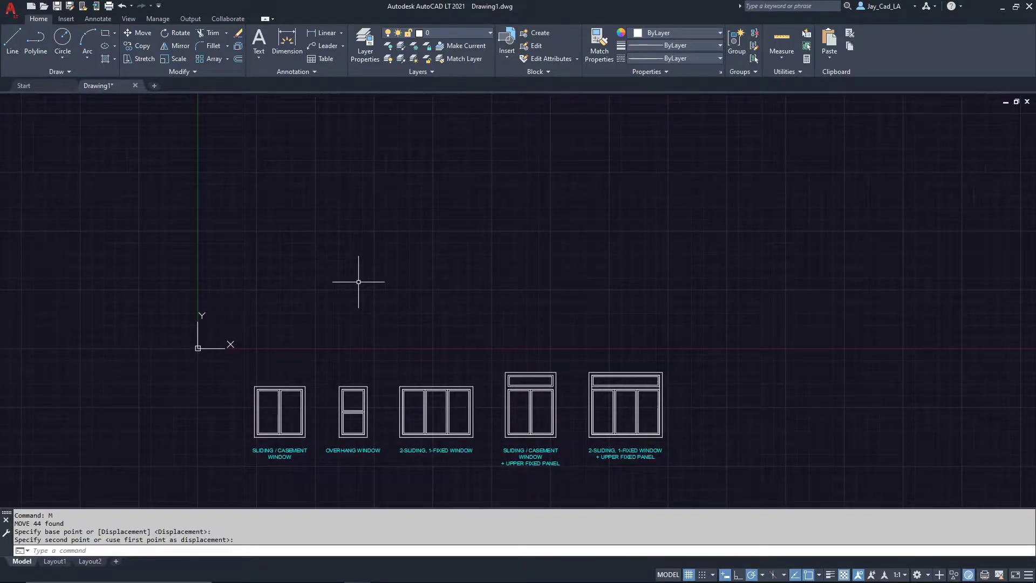
- Change the length unit type to Architectural in Drawing Units, with 1/16-inch precision
type("UN")
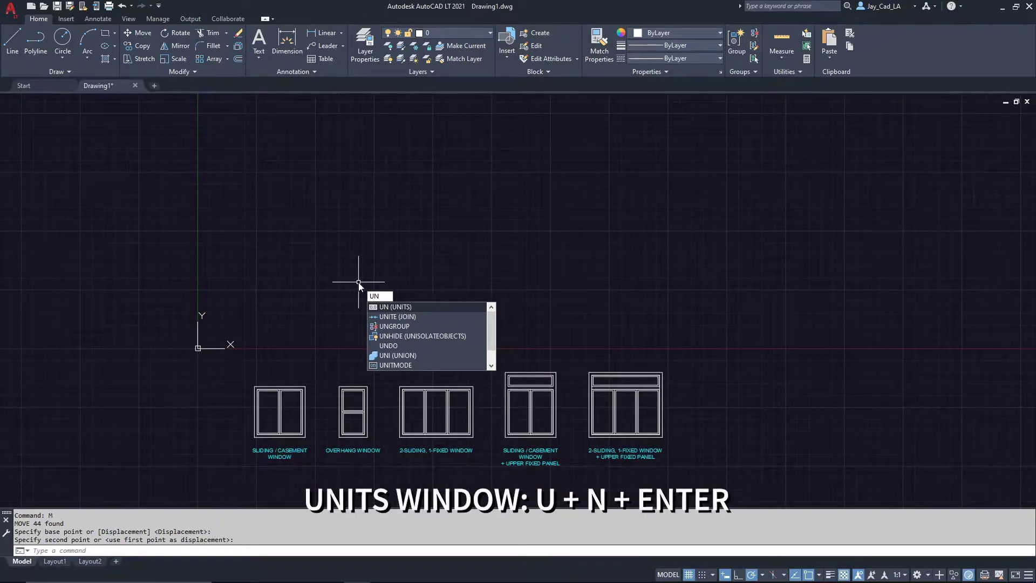
key("Return")
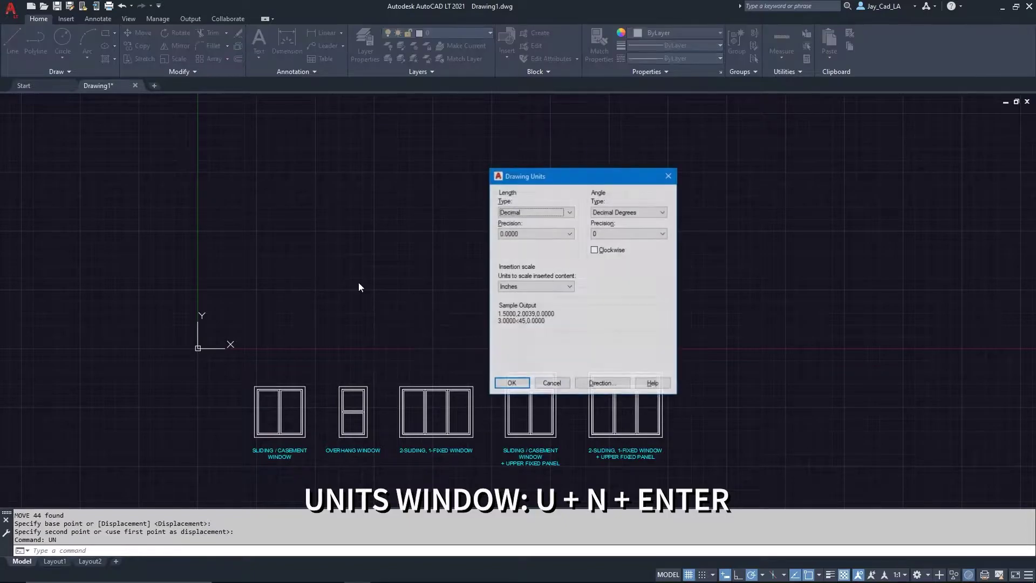
left_click(524, 212)
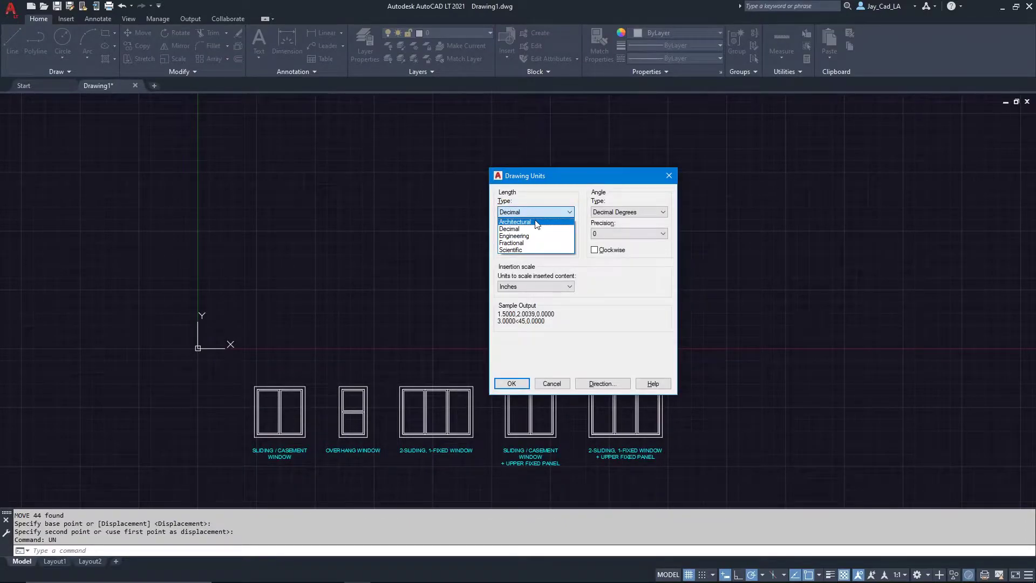
left_click(536, 222)
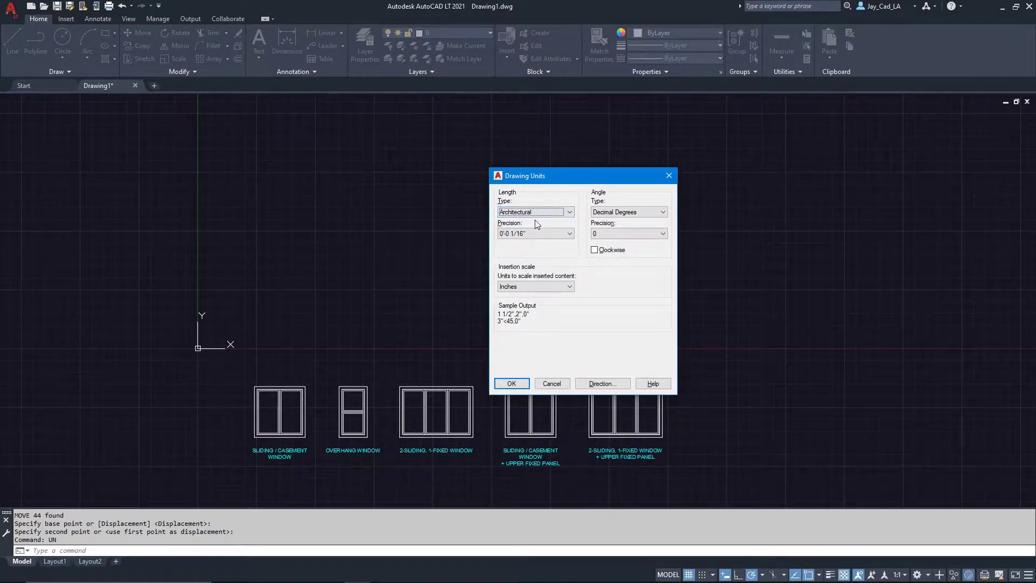
left_click(515, 386)
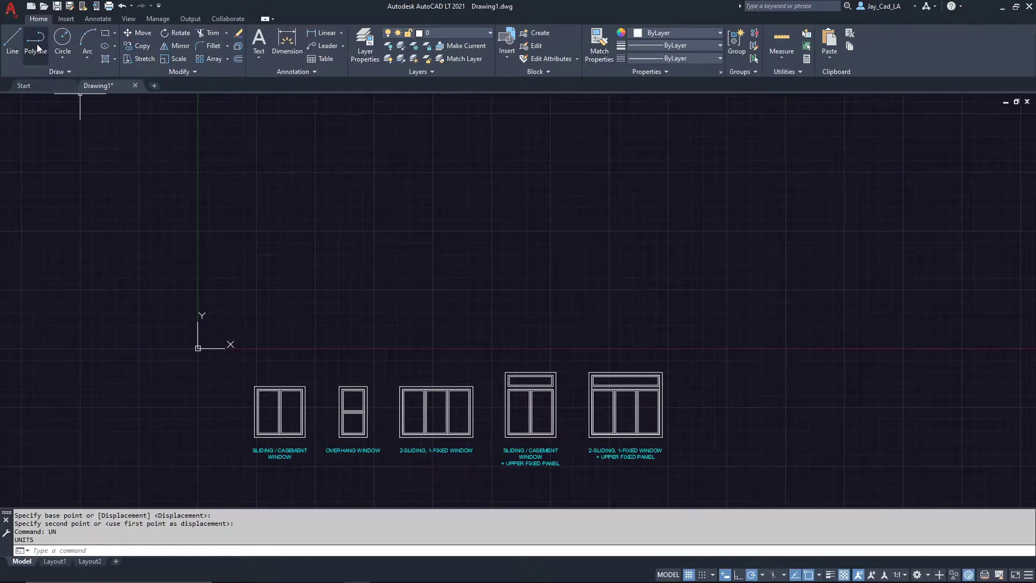
- Draw a closed polyline square with 4' sides, going right, up, left, and back to the start
type("p")
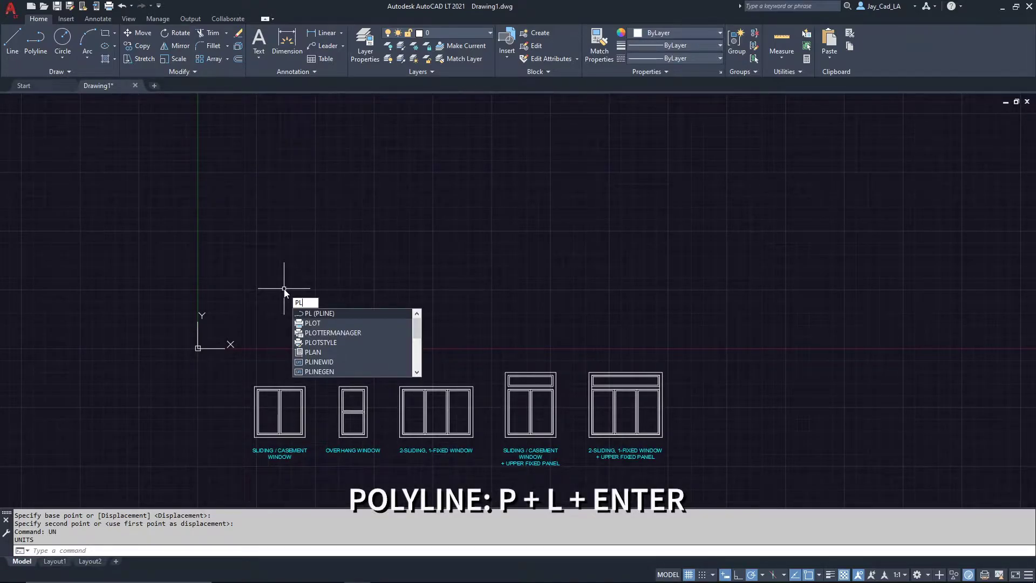
key("Return")
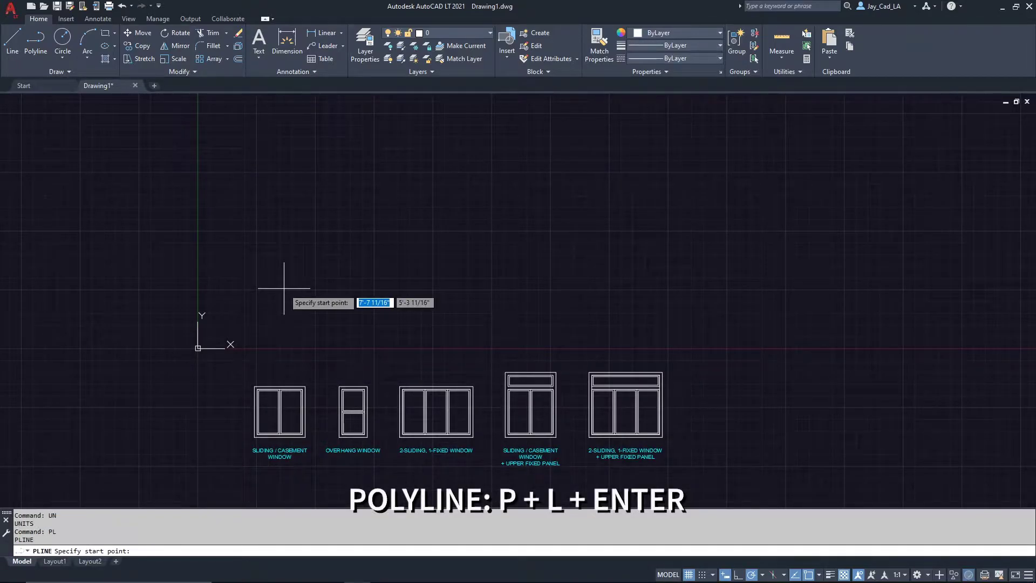
left_click(257, 295)
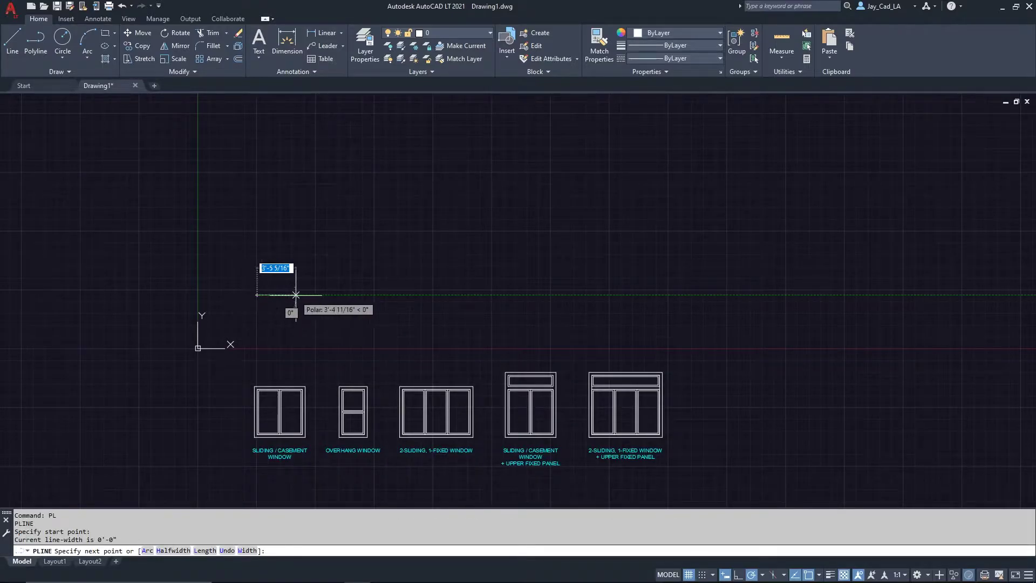
type("4")
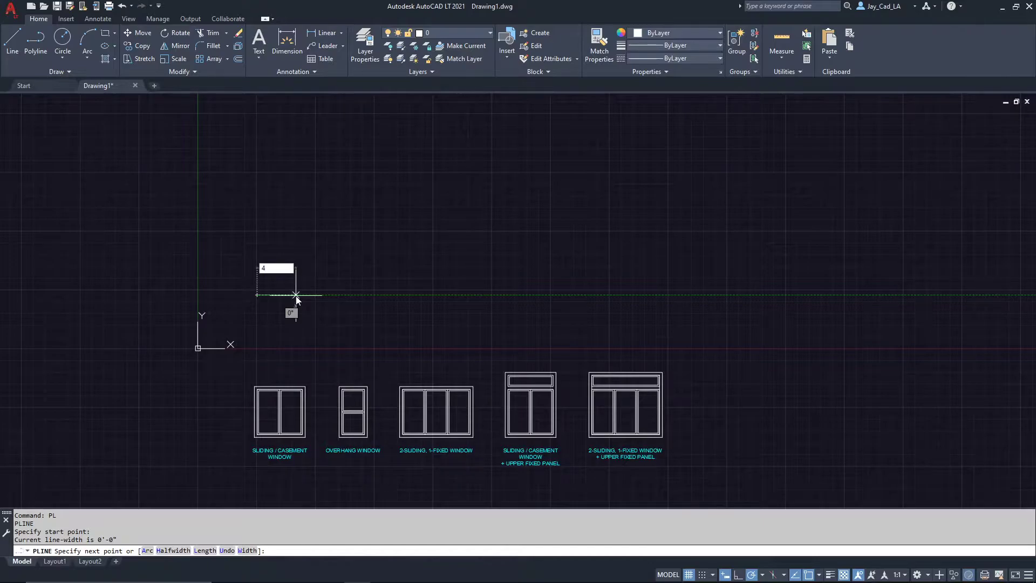
type("'")
key("Return")
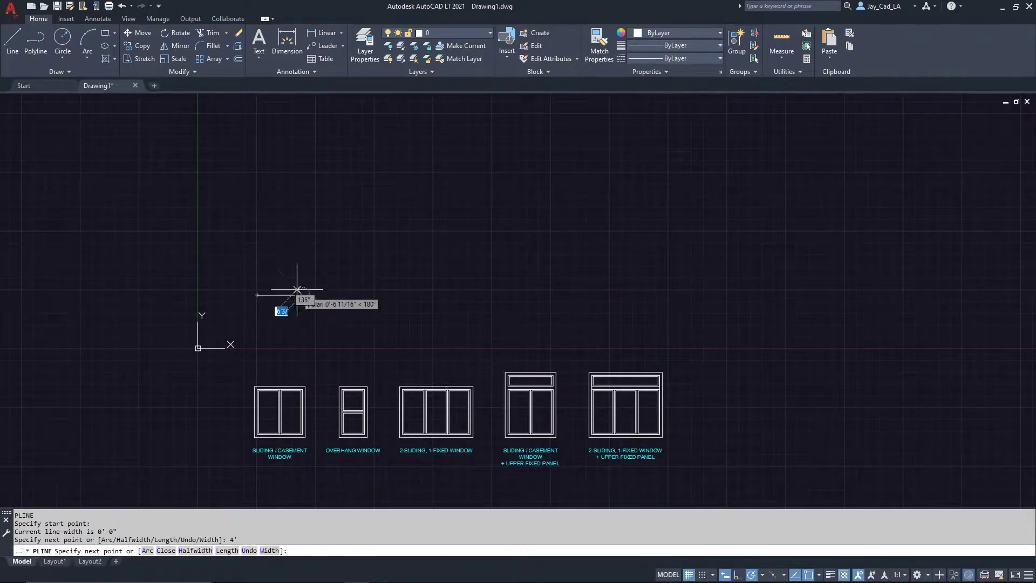
type("4")
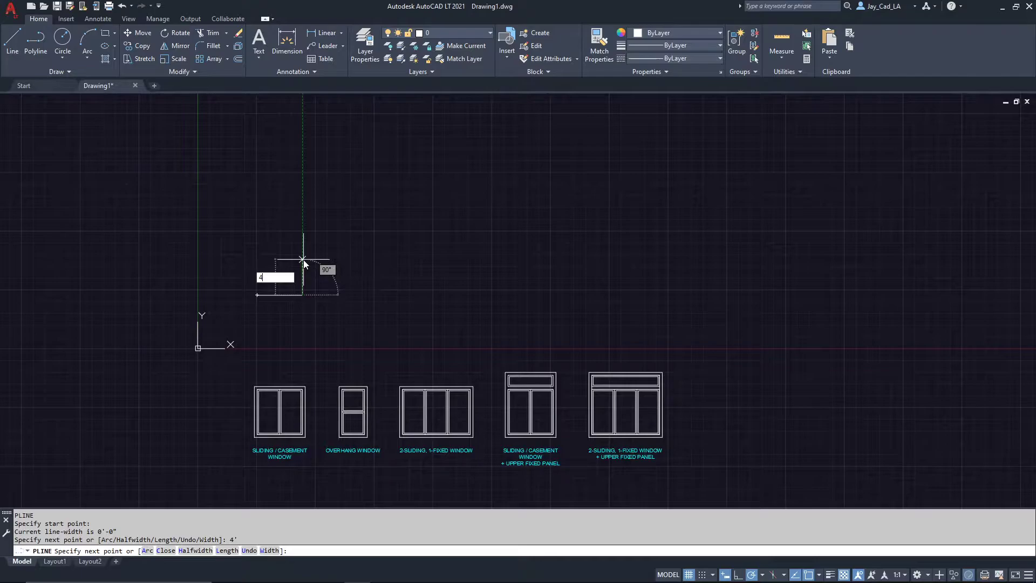
type("'")
key("Return")
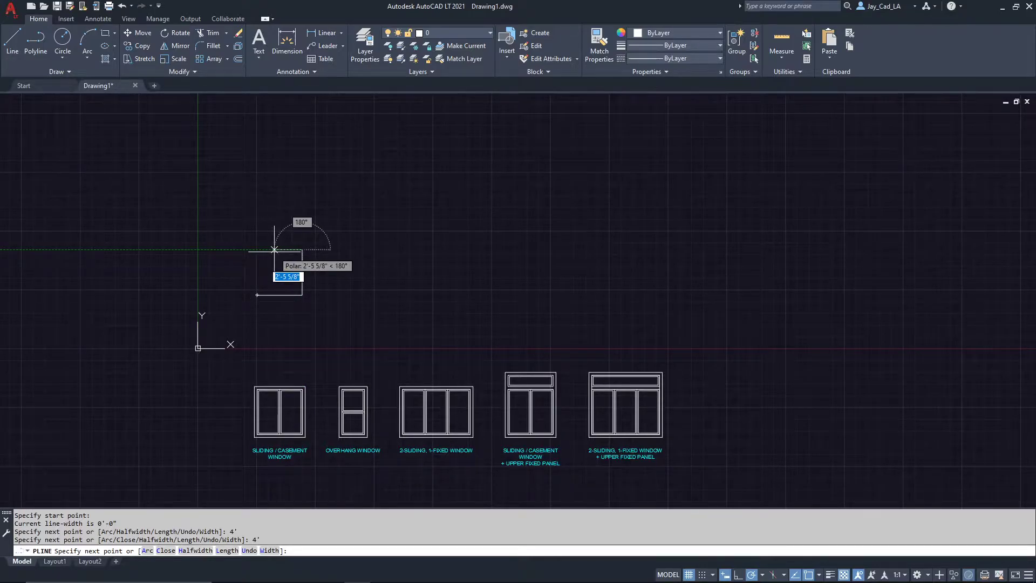
type("4")
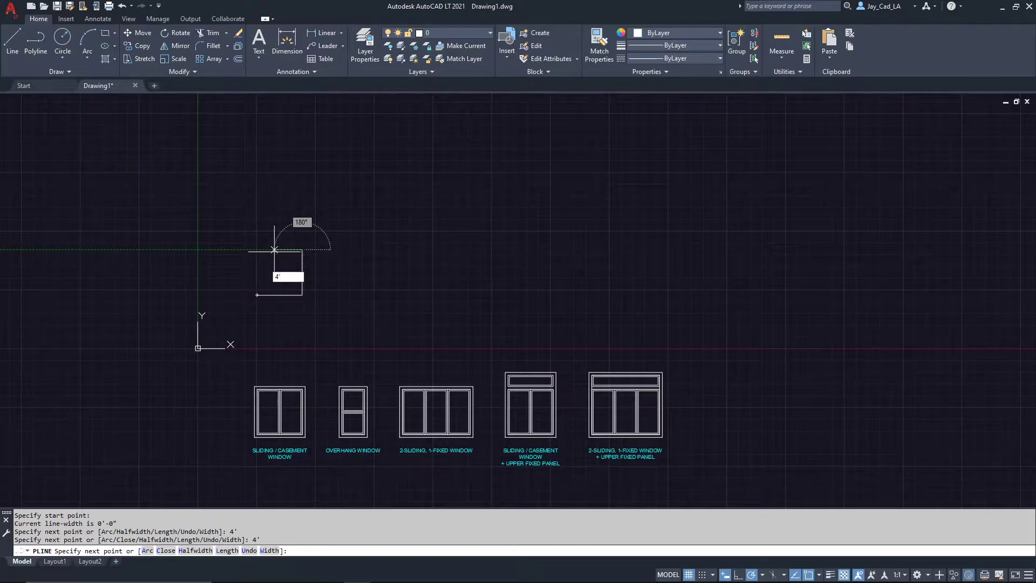
type("'")
key("Return")
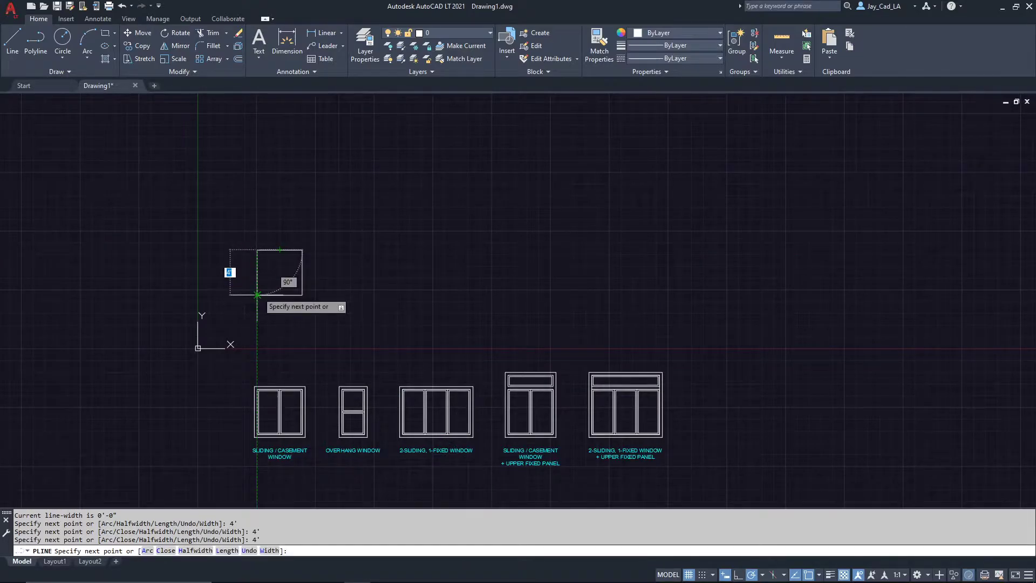
left_click(258, 295)
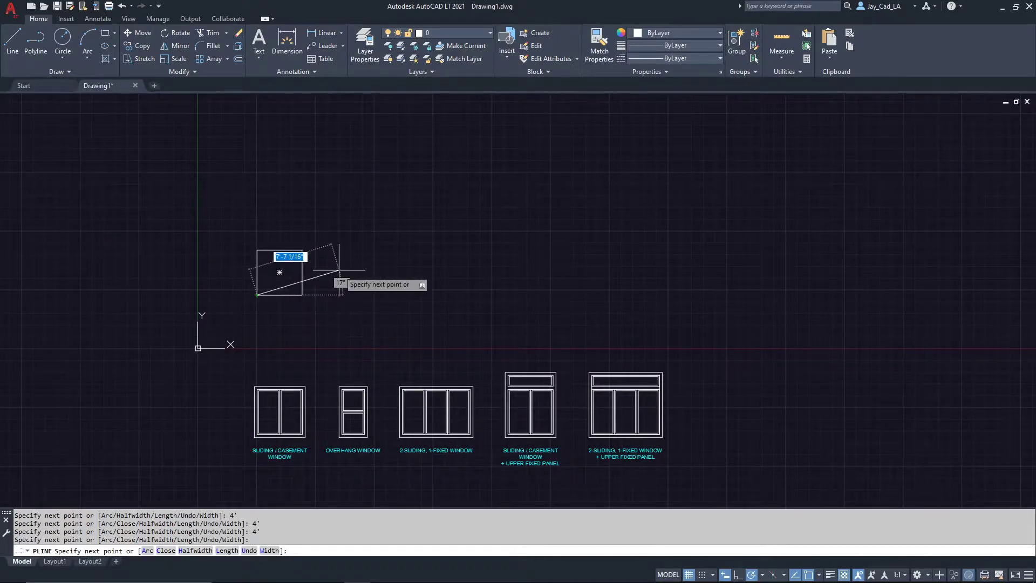
key("Return")
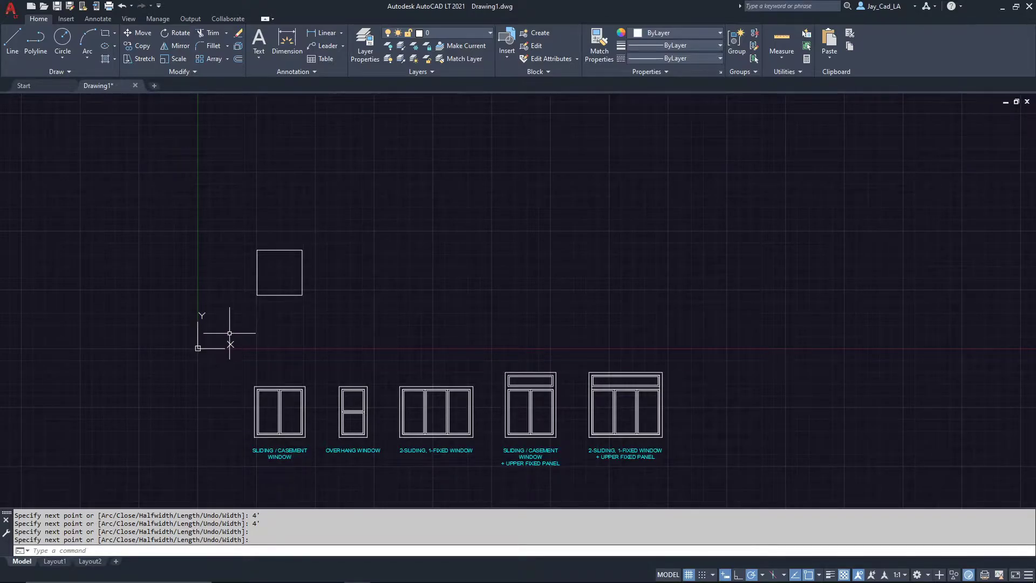
scroll(240, 314, "up", 2)
middle_click_drag(254, 269, 258, 233)
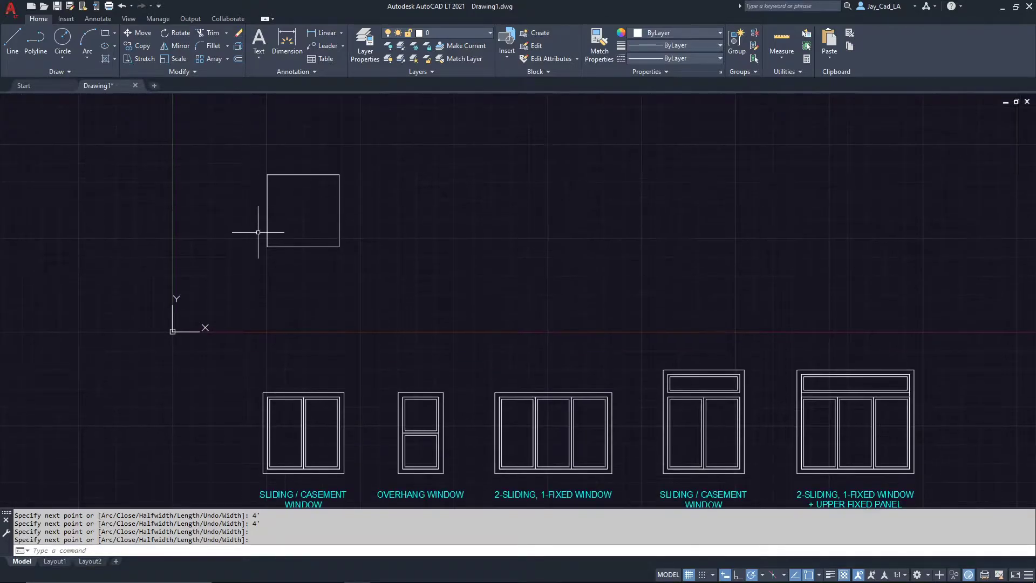
- Draw a rectangle from the square's top midpoint to its lower-left corner, creating the center divider
type("RE")
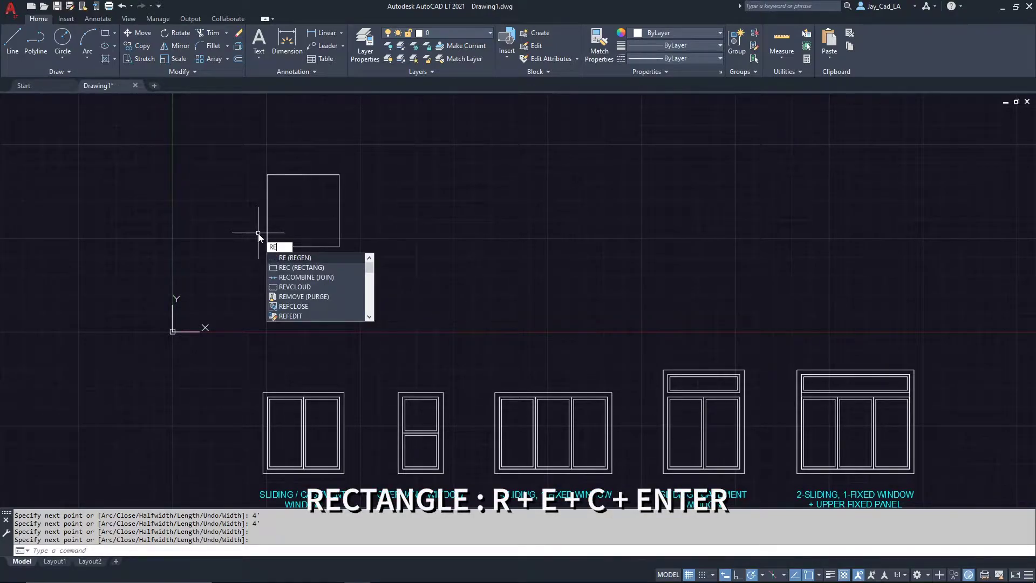
type("C")
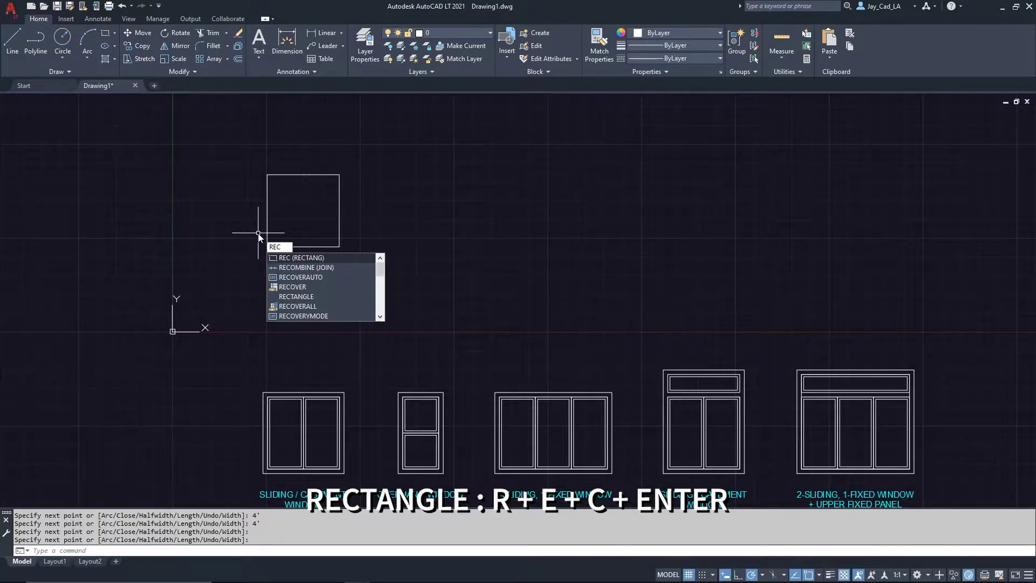
key("Return")
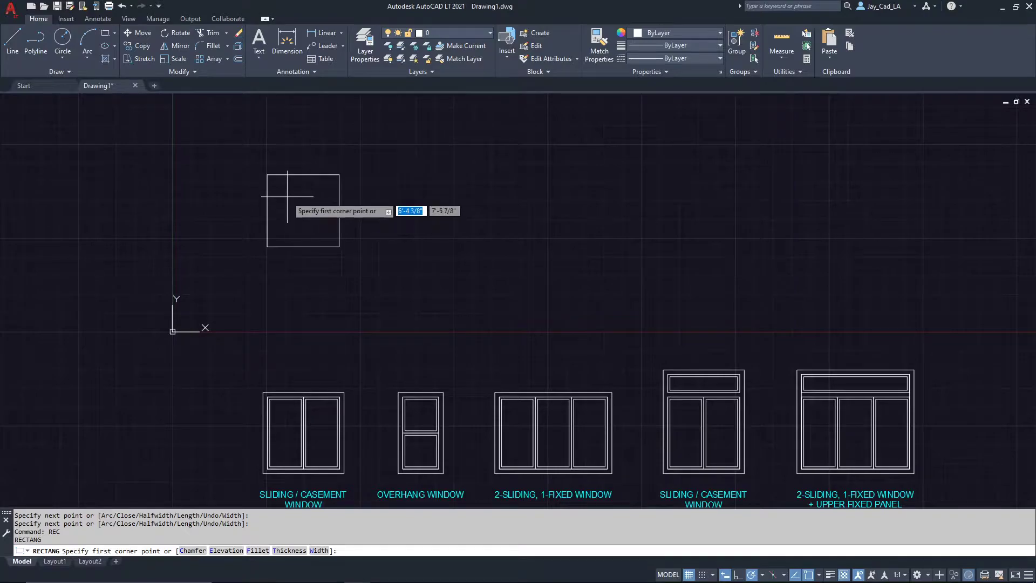
left_click(304, 173)
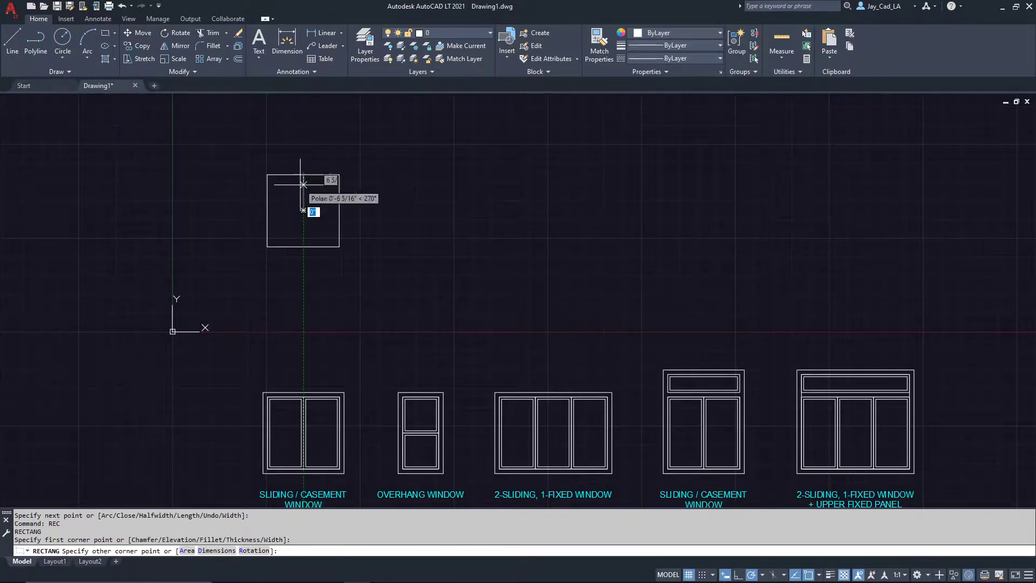
left_click(267, 247)
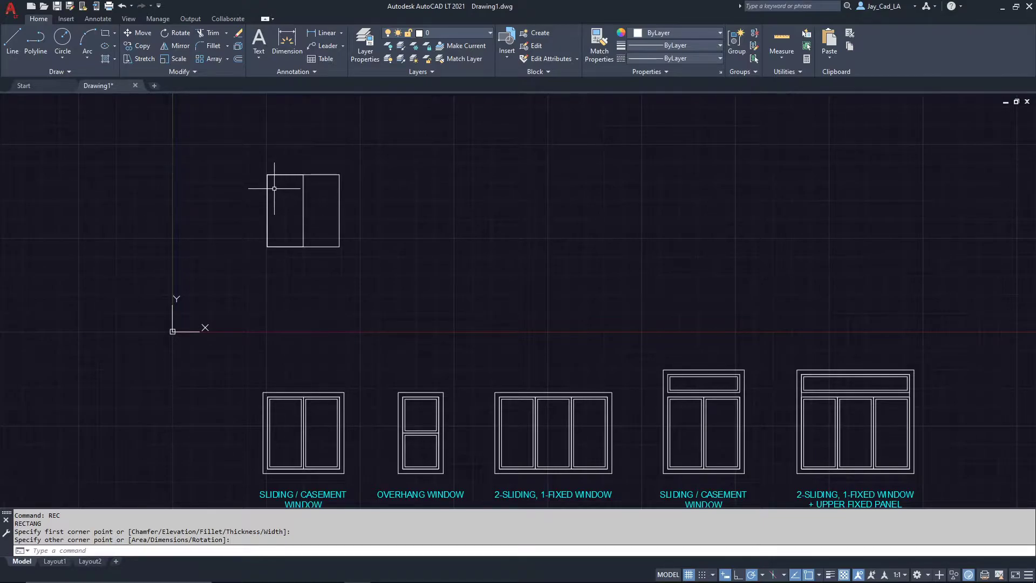
scroll(267, 189, "up", 2)
middle_click_drag(288, 186, 296, 203)
scroll(298, 204, "up", 2)
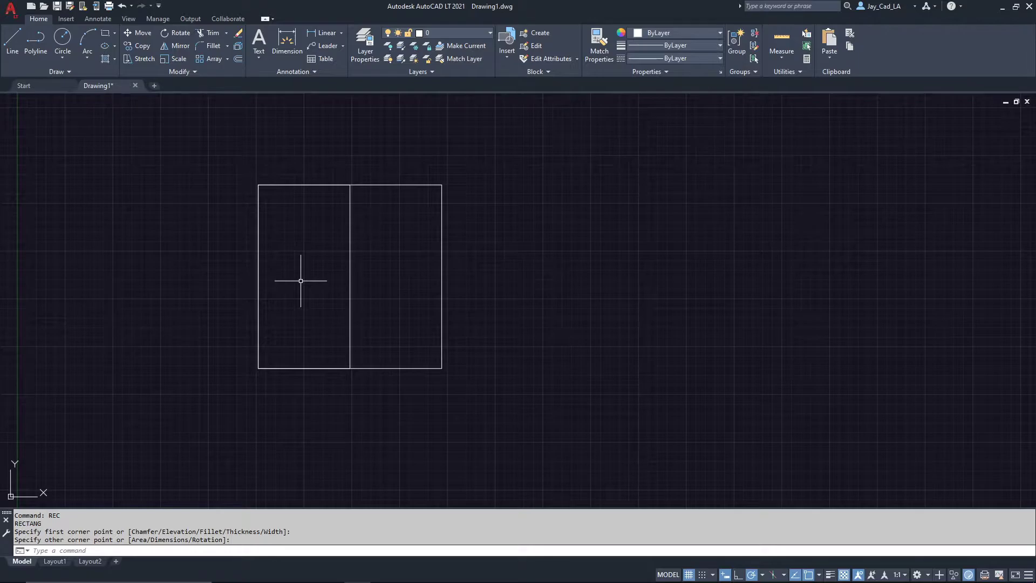
- Offset the left pane rectangle 1.5 inward, then select the pane with its inner frame
type("O")
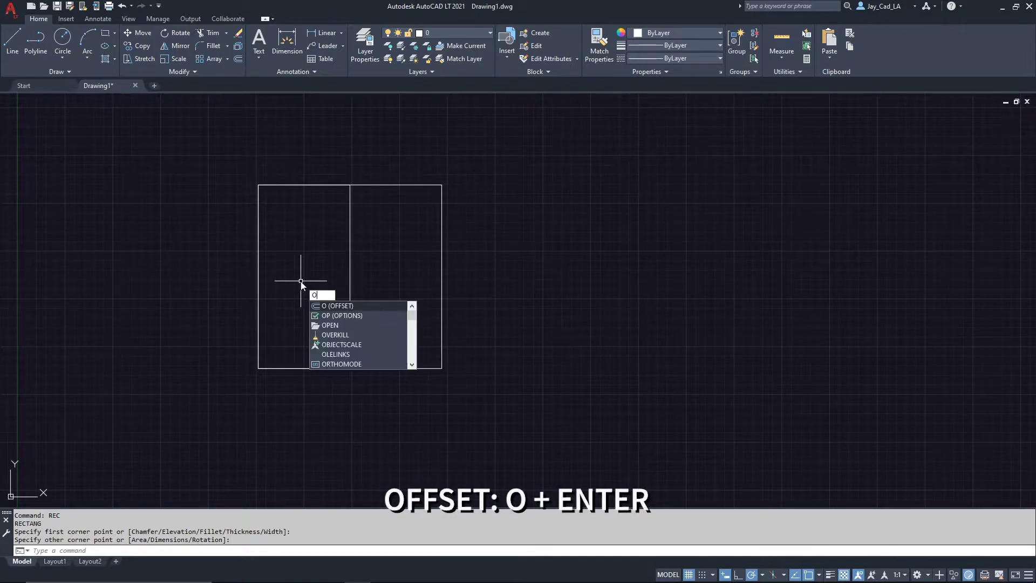
key("Return")
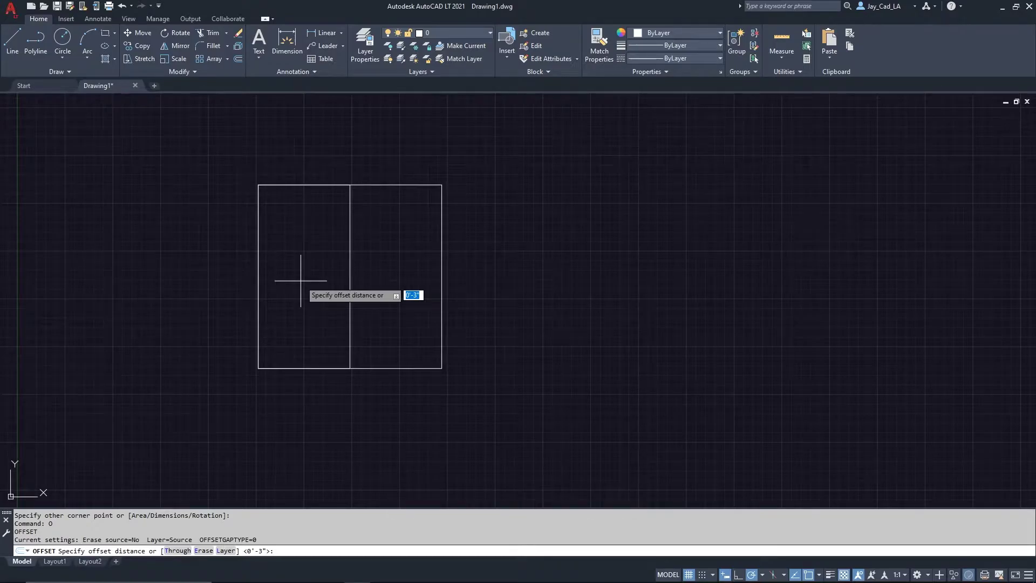
type("1.5")
key("Return")
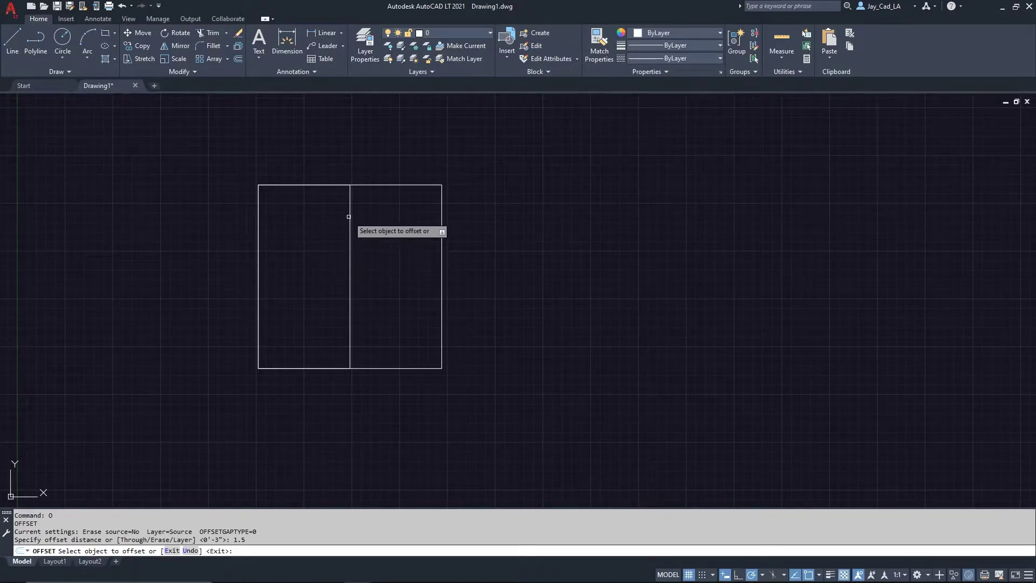
left_click(349, 218)
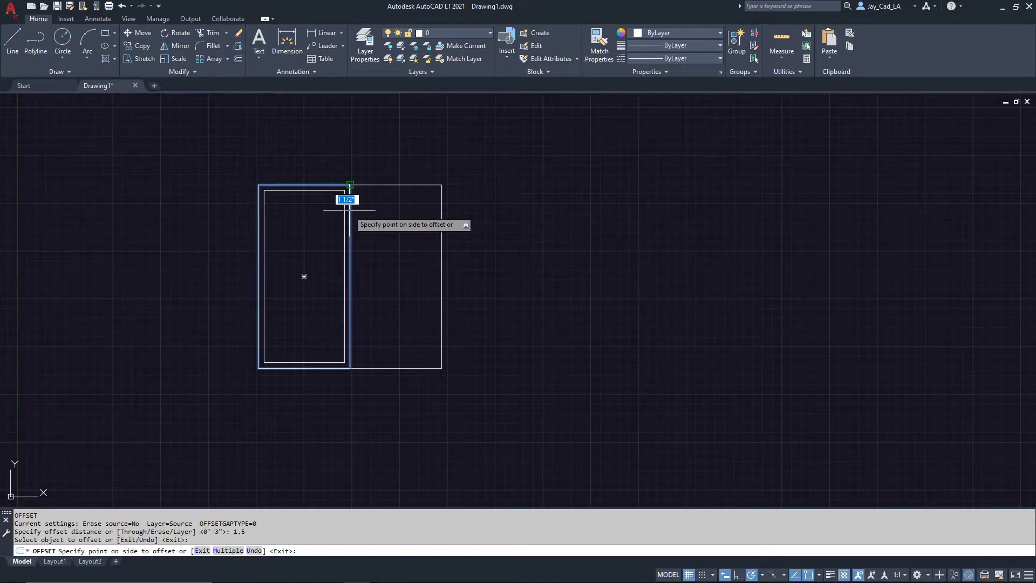
left_click(308, 223)
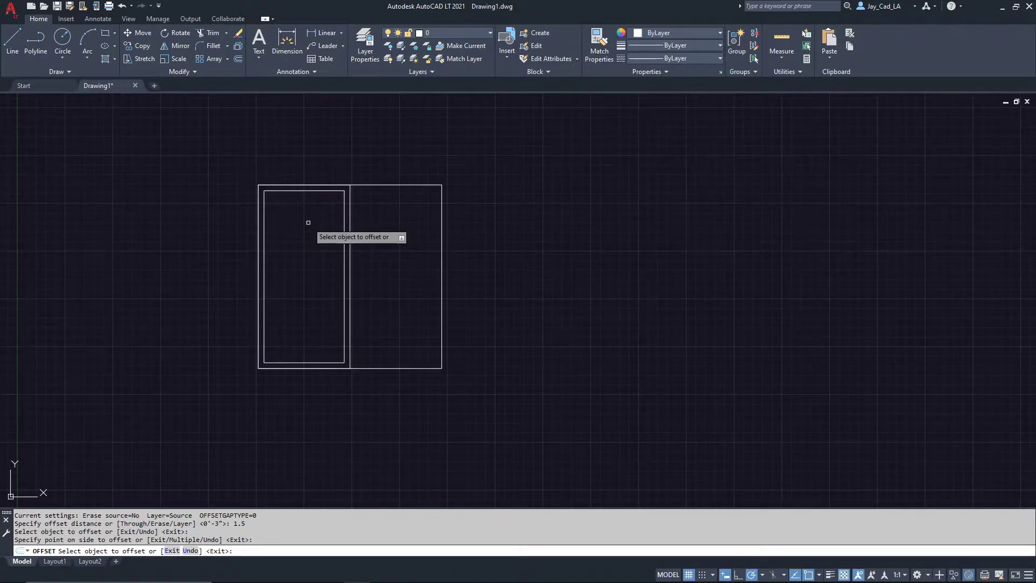
key("Return")
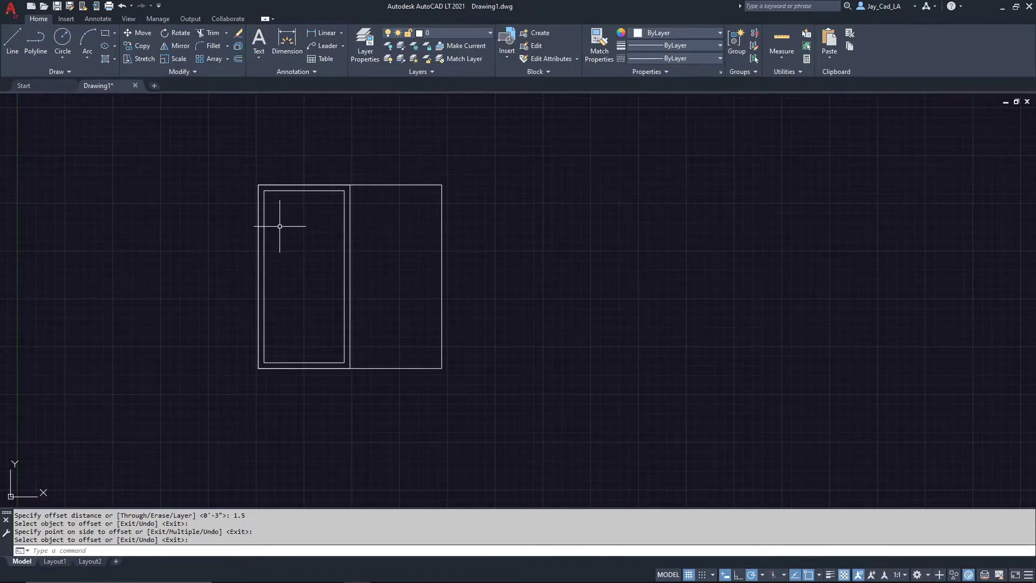
left_click(375, 243)
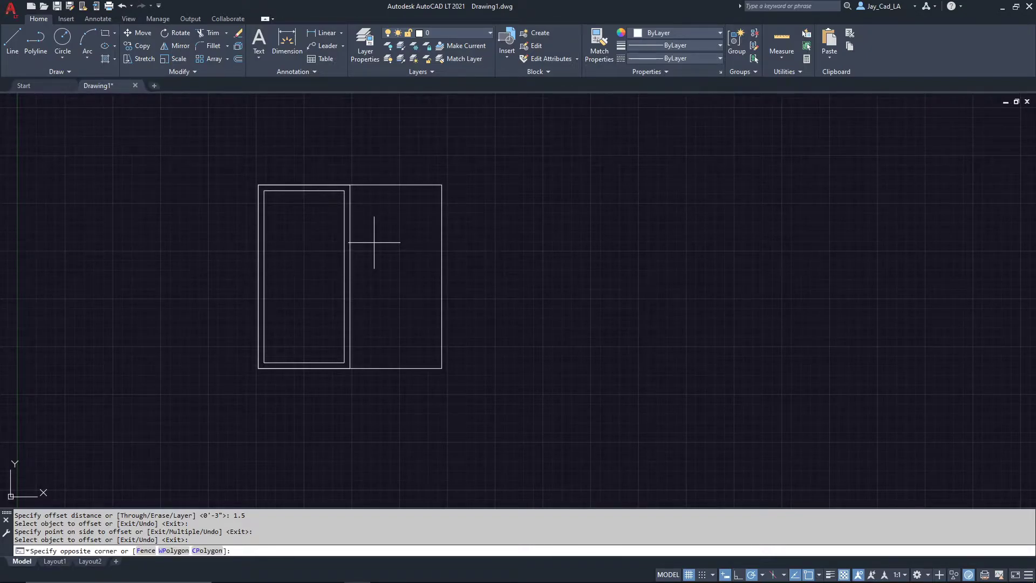
left_click(329, 262)
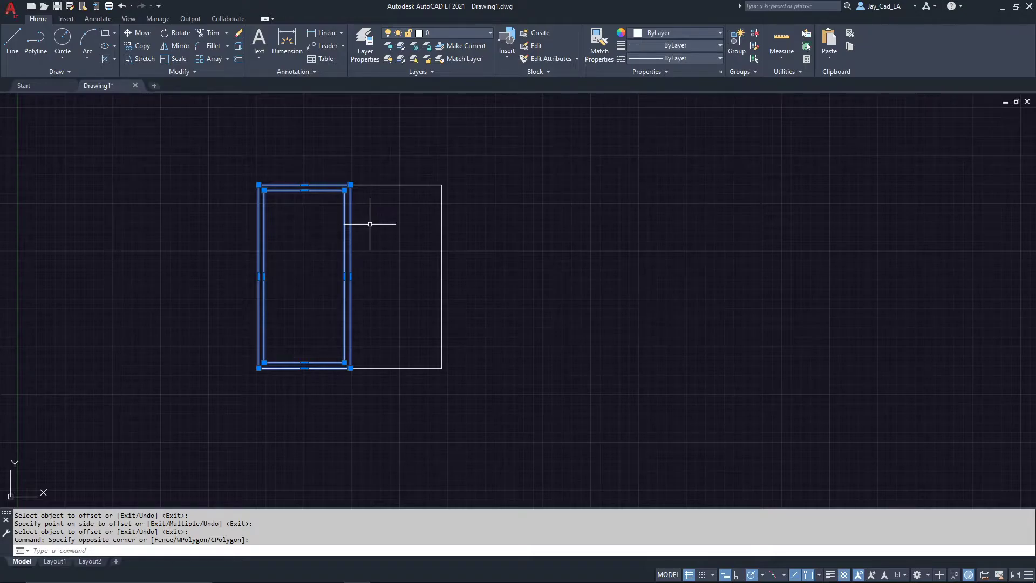
- Mirror the left pane and its inner frame about the divider line, keeping the originals
type("MI")
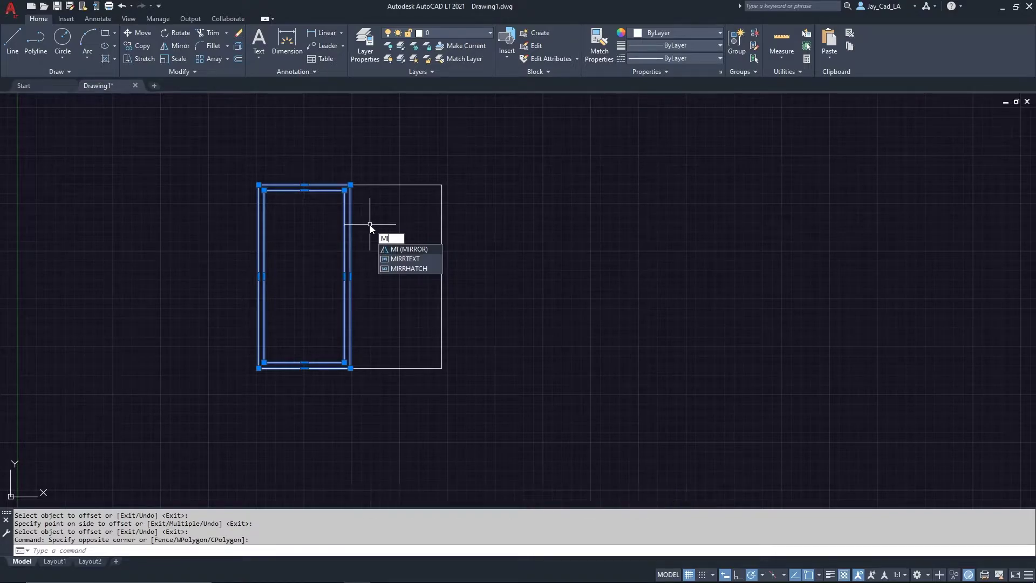
key("Return")
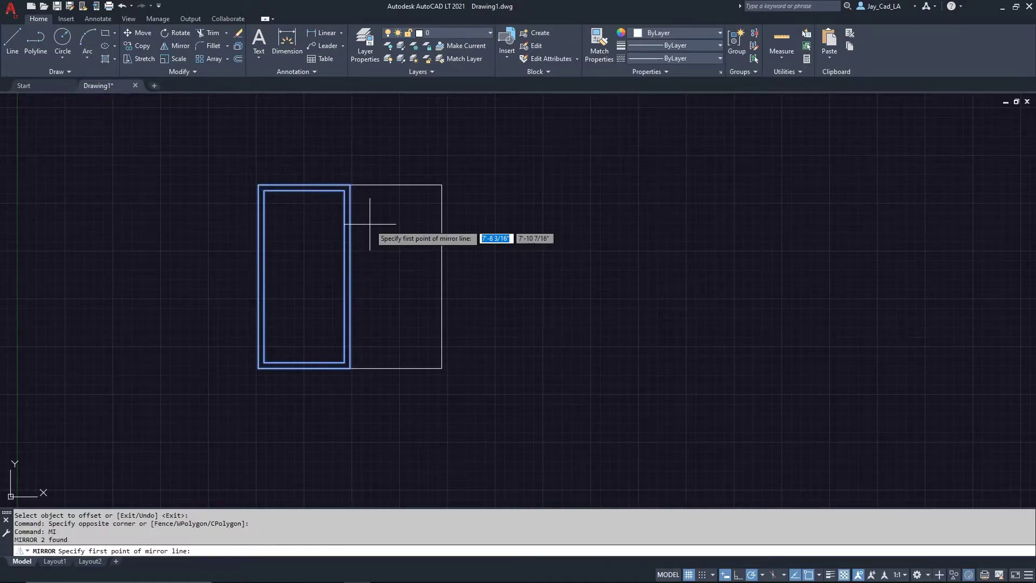
left_click(350, 185)
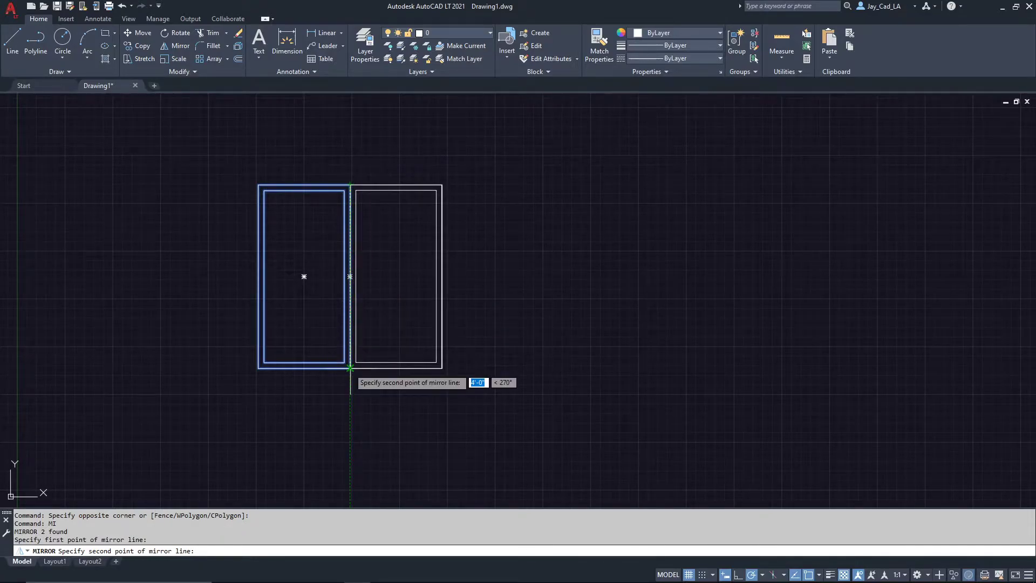
left_click(350, 370)
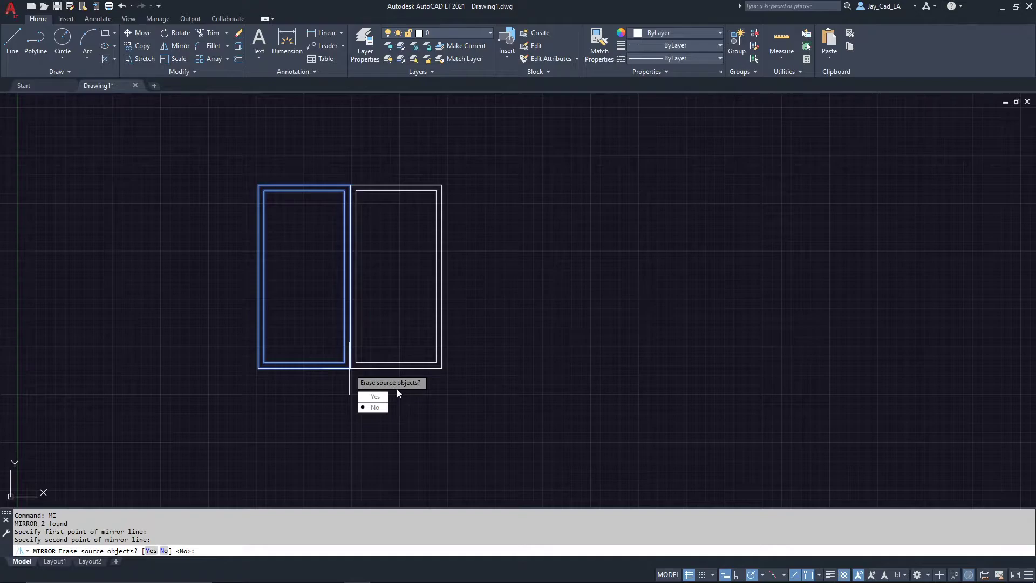
left_click(375, 408)
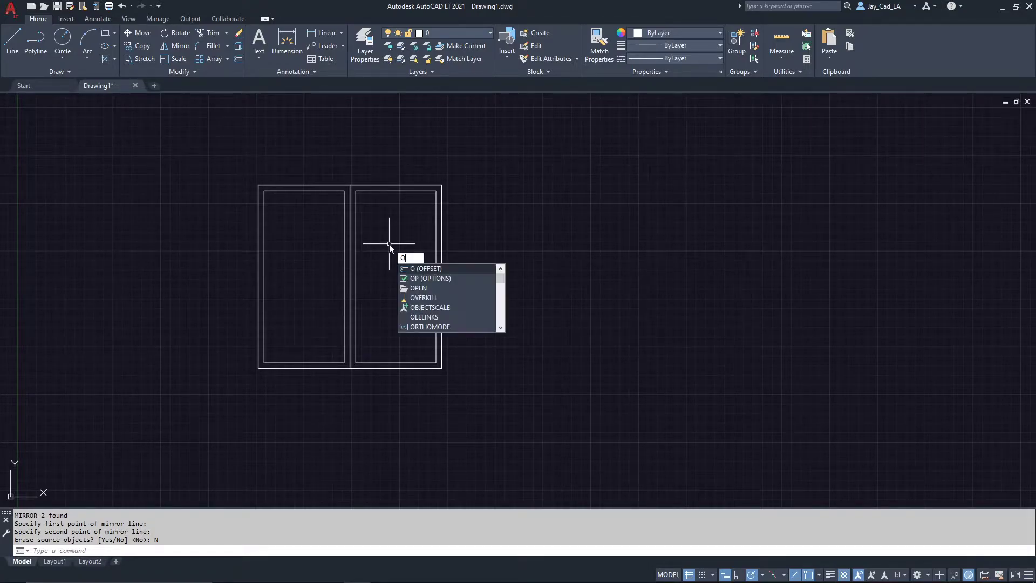
key("Return")
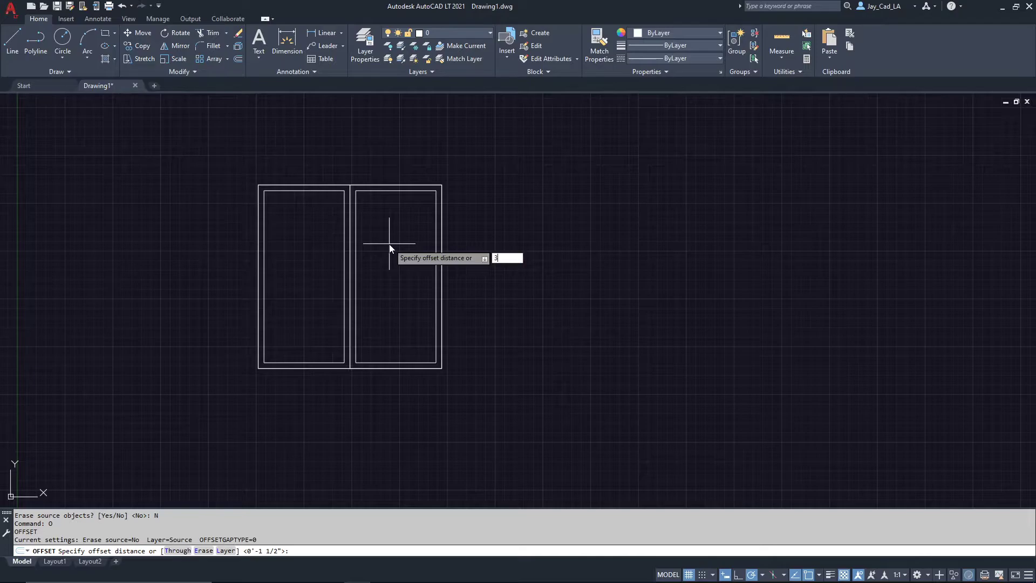
- Offset the window's overall outline 3 outward to form an outer frame
key("Return")
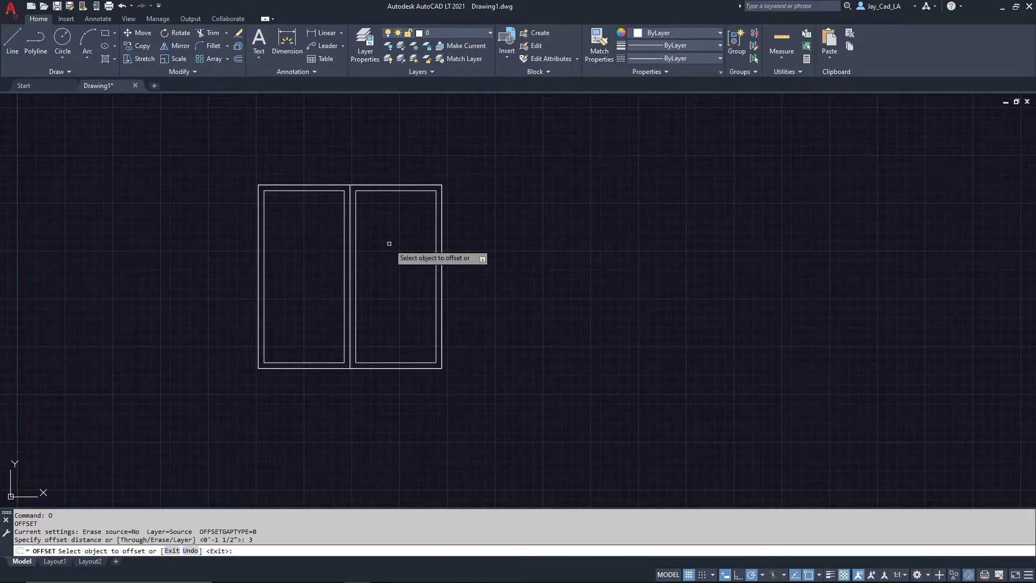
left_click(441, 224)
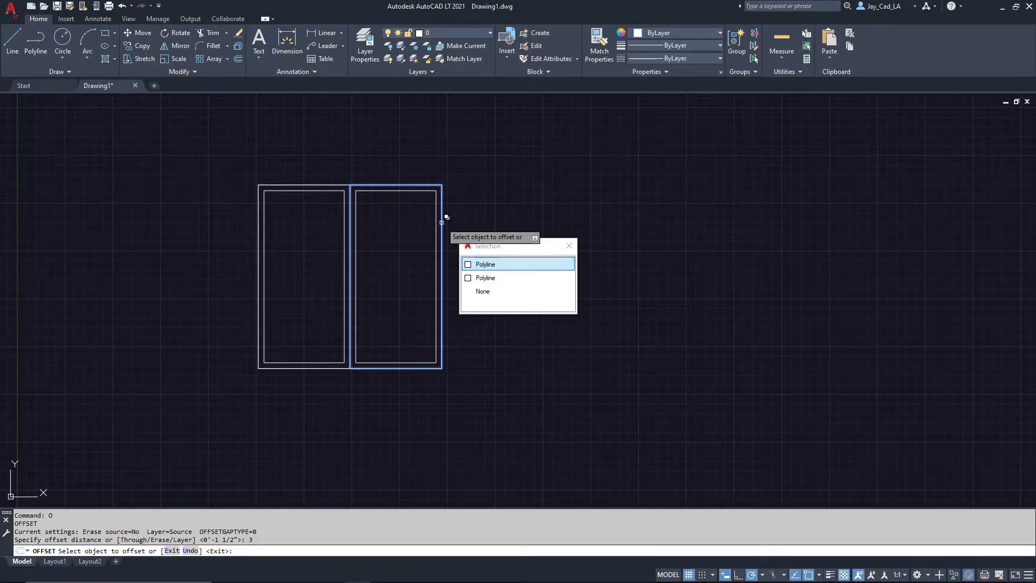
left_click(491, 278)
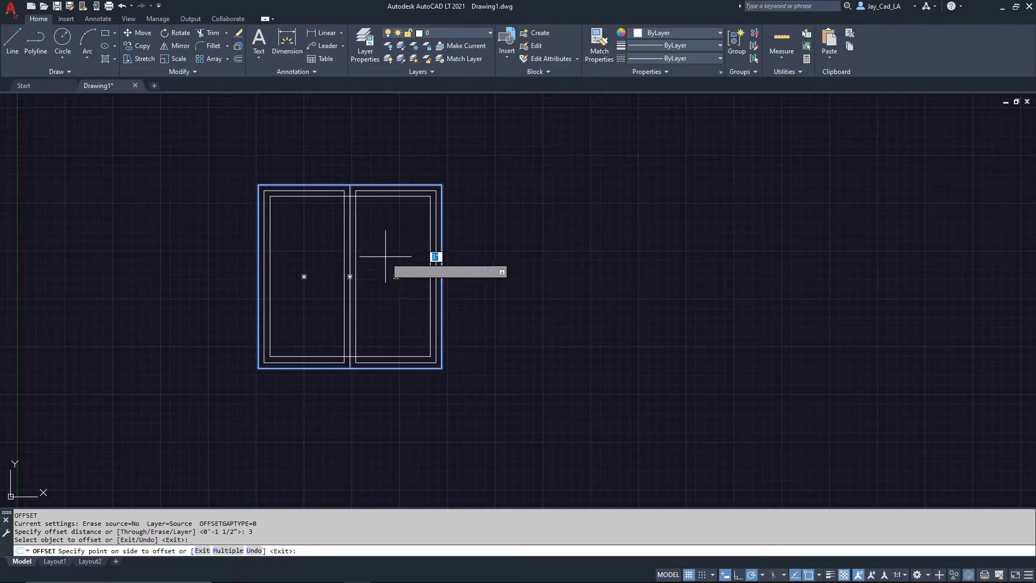
left_click(492, 239)
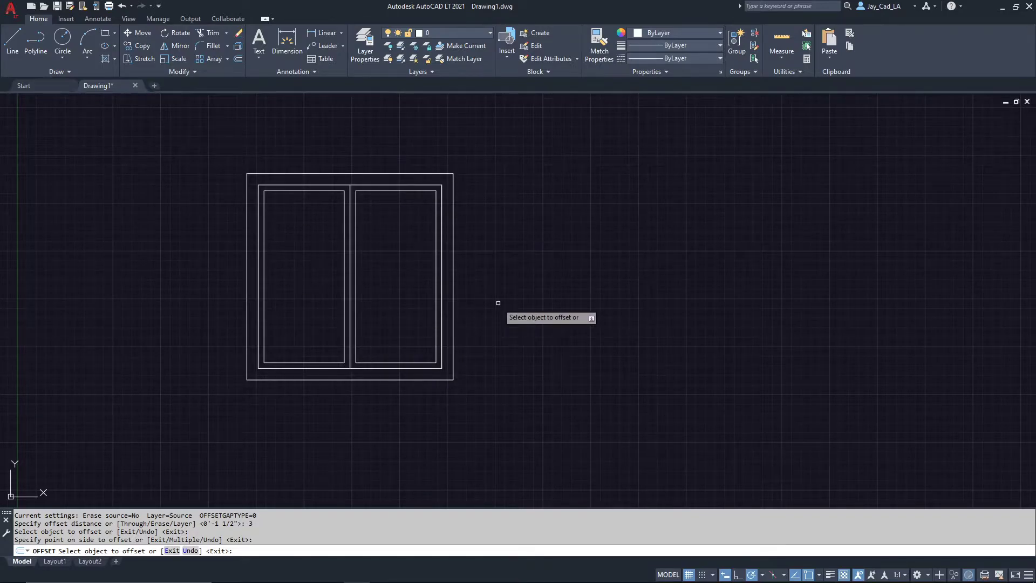
key("Return")
scroll(486, 291, "down", 4)
middle_click_drag(472, 308, 427, 227)
scroll(426, 226, "down", 2)
scroll(372, 152, "up", 7)
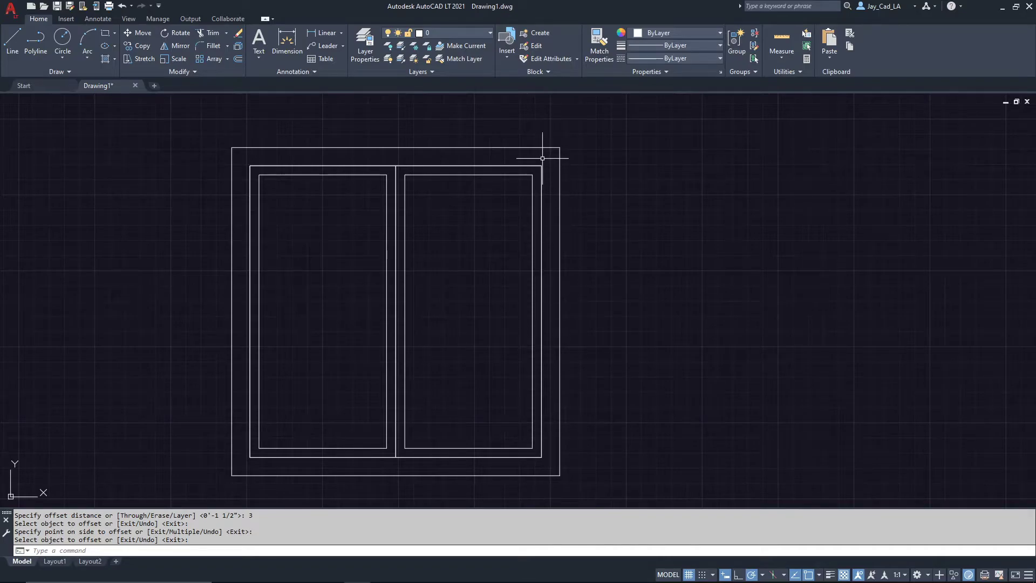
- Select the new outer frame rectangle
key("Return")
left_click(605, 119)
left_click(549, 148)
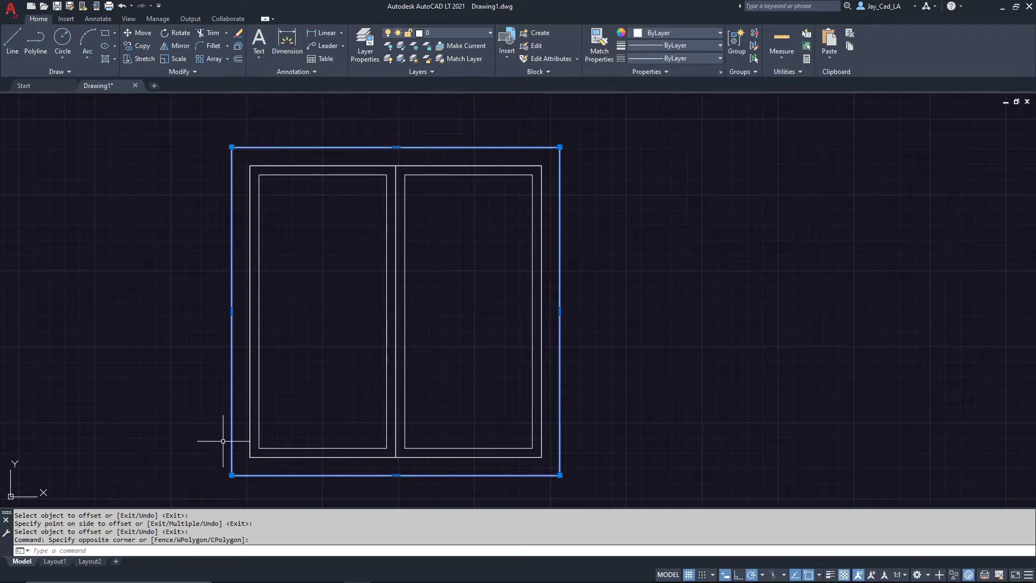
key("Escape")
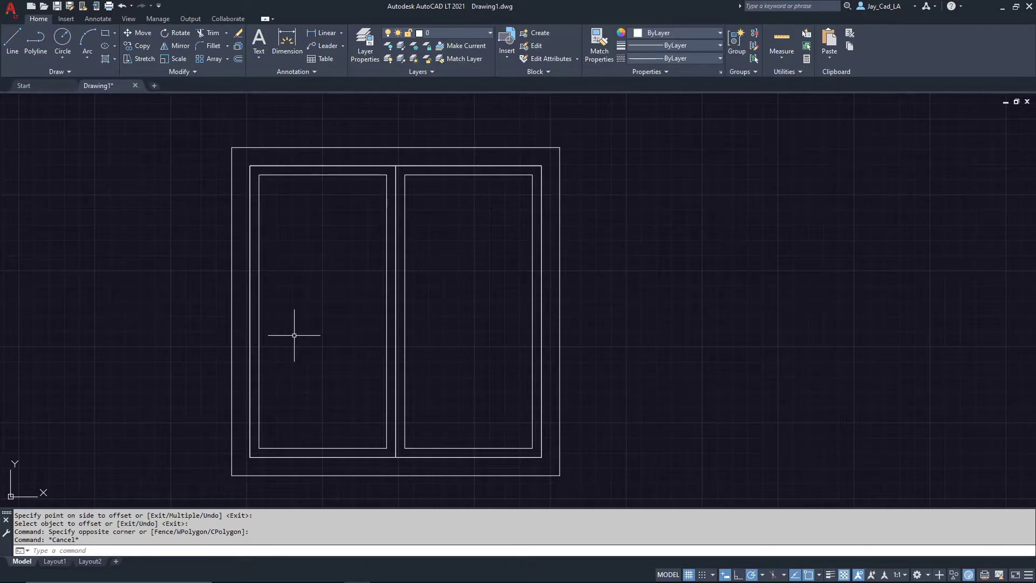
scroll(296, 324, "down", 4)
middle_click_drag(310, 322, 299, 224)
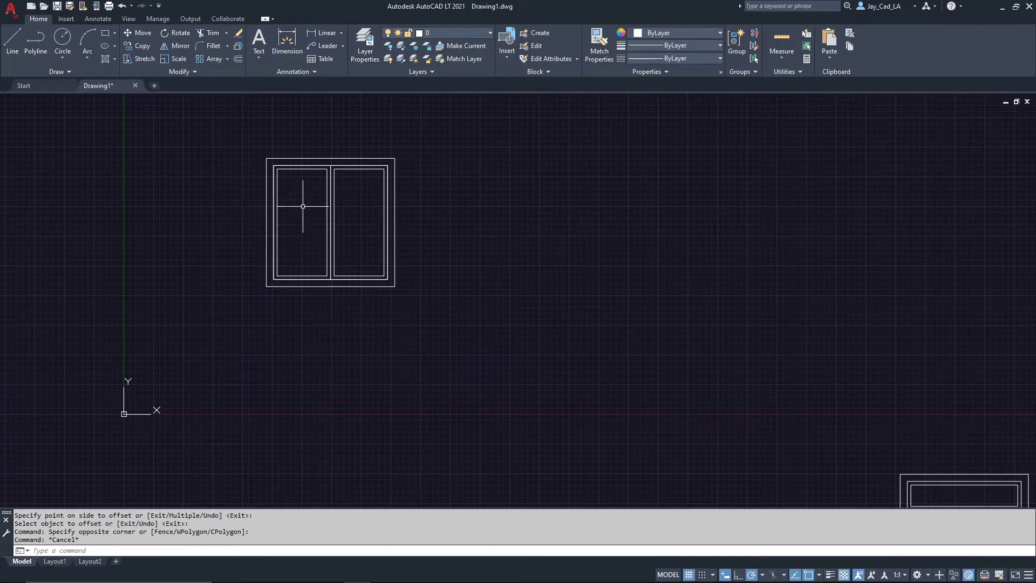
scroll(302, 206, "up", 4)
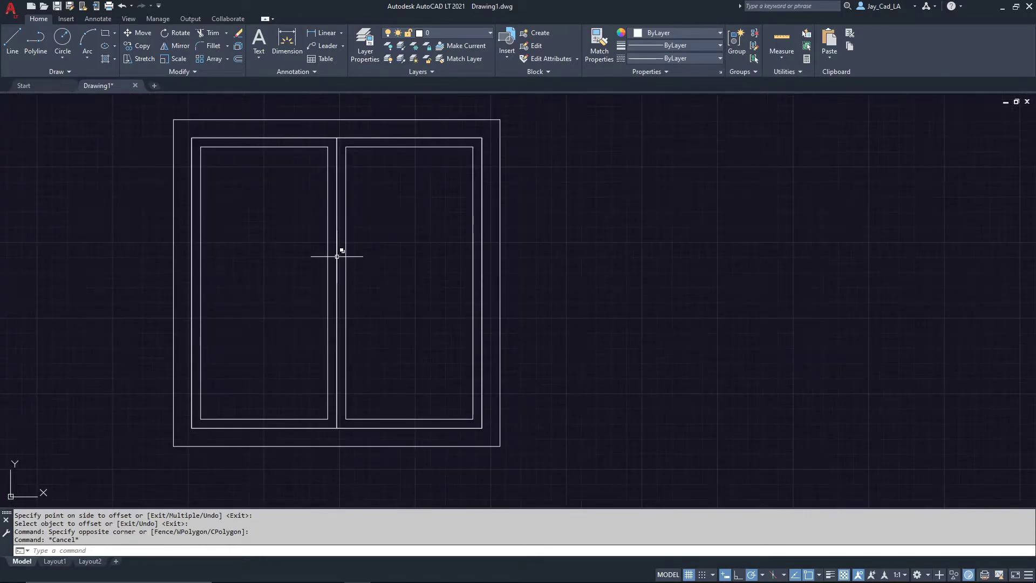
- Draw a left-pointing polyline arrow in the right pane with two 2-inch arrowhead strokes
type("PL")
key("Return")
left_click(430, 284)
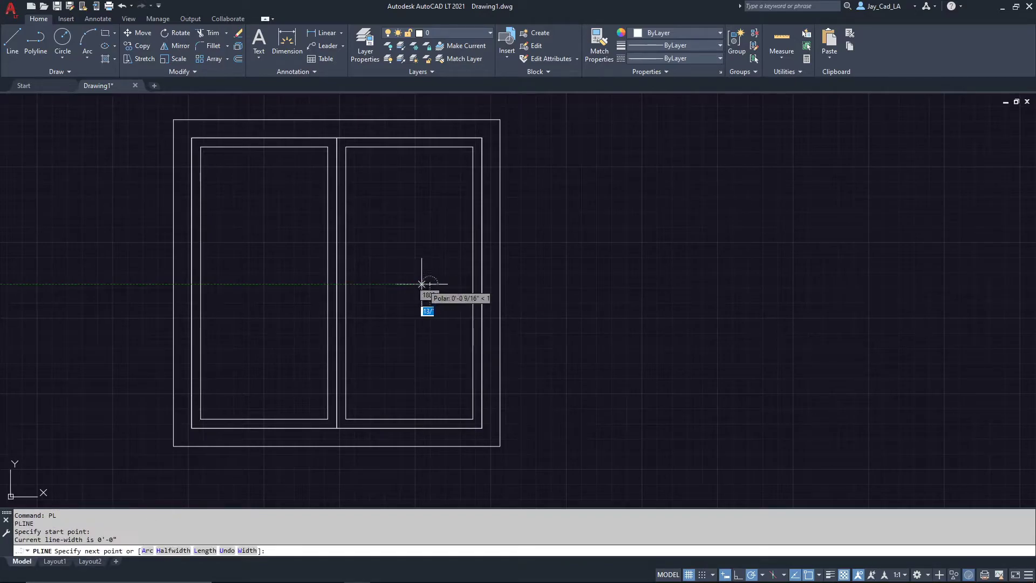
left_click(378, 284)
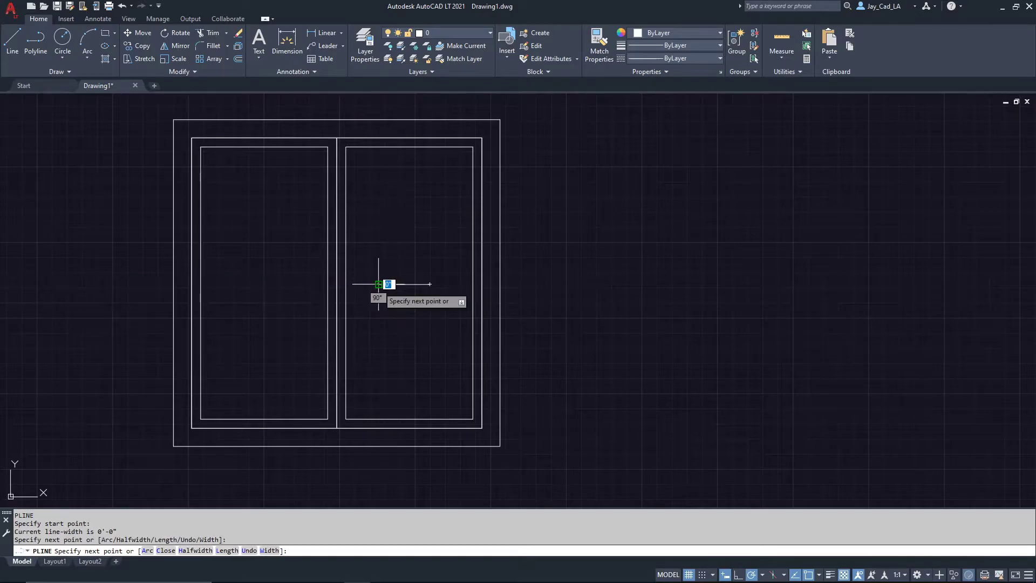
scroll(386, 278, "up", 2)
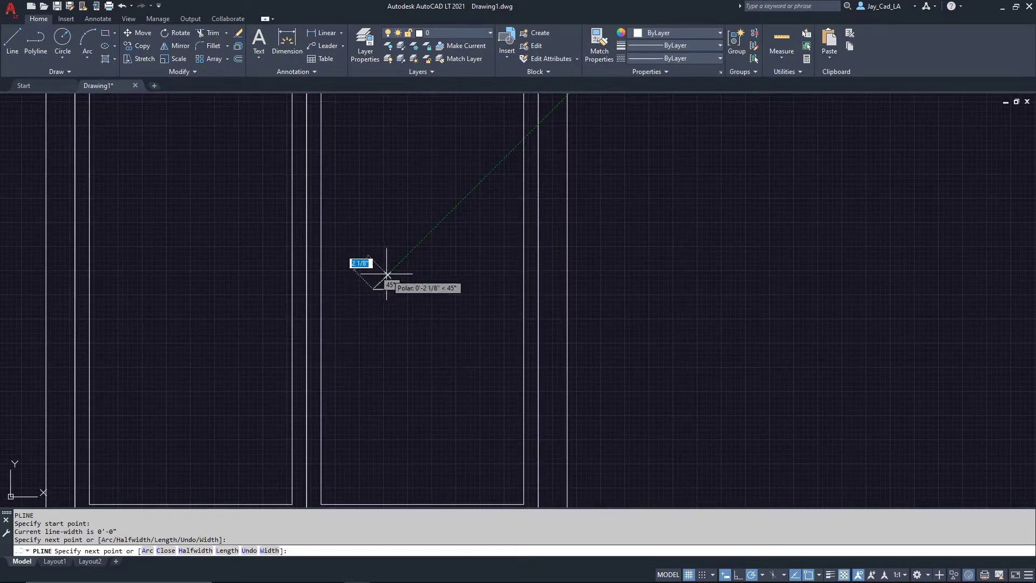
type("2")
key("Return")
key("Return")
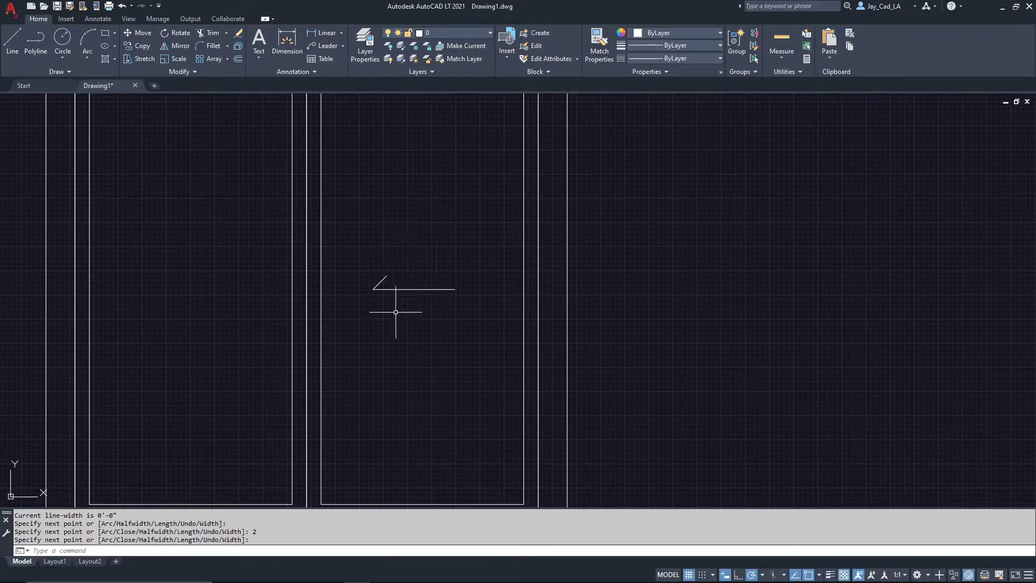
key("Return")
left_click(375, 290)
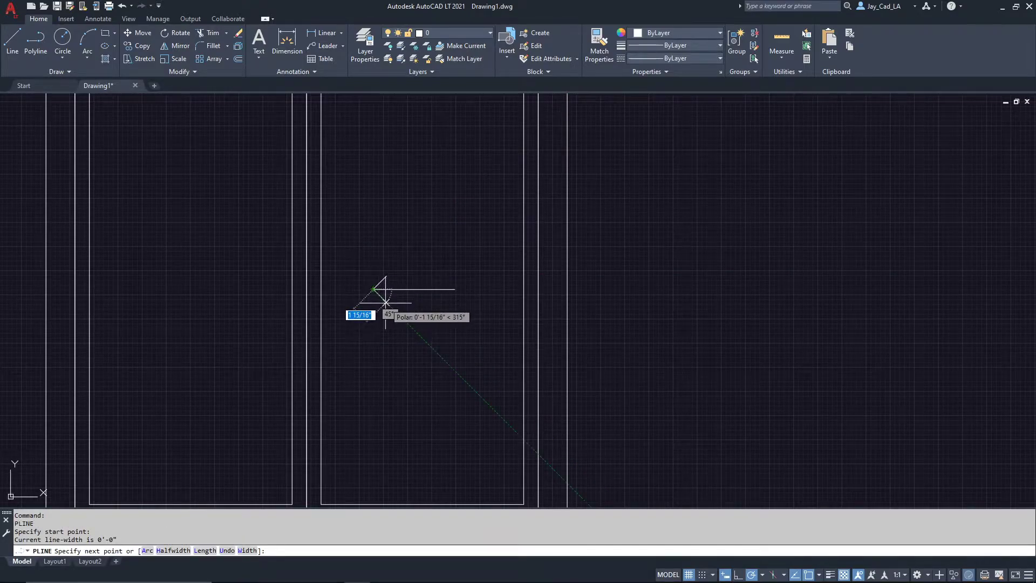
type("2")
key("Return")
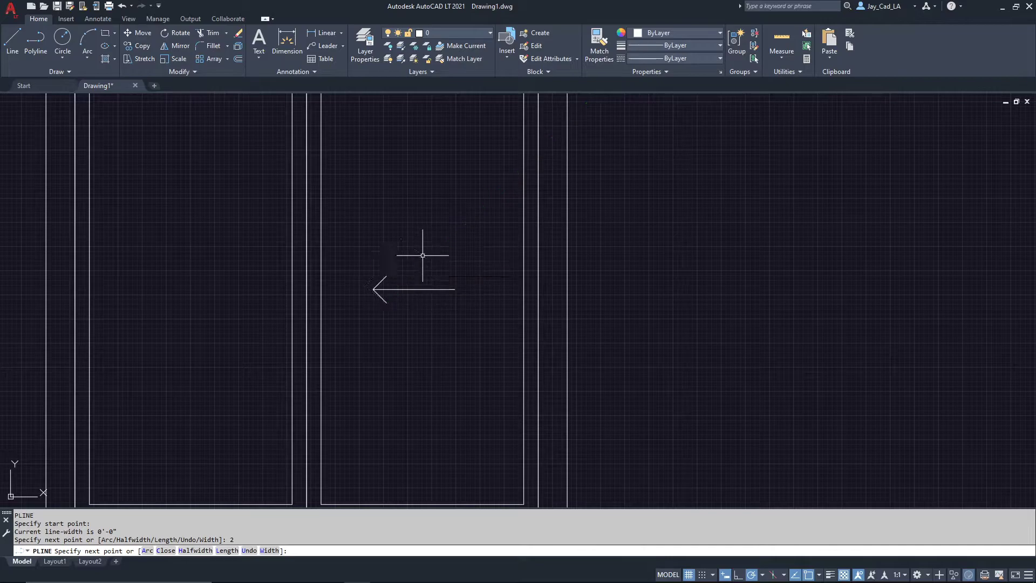
key("Return")
- Zoom out and begin a selection window around the whole window drawing
scroll(423, 255, "down", 2)
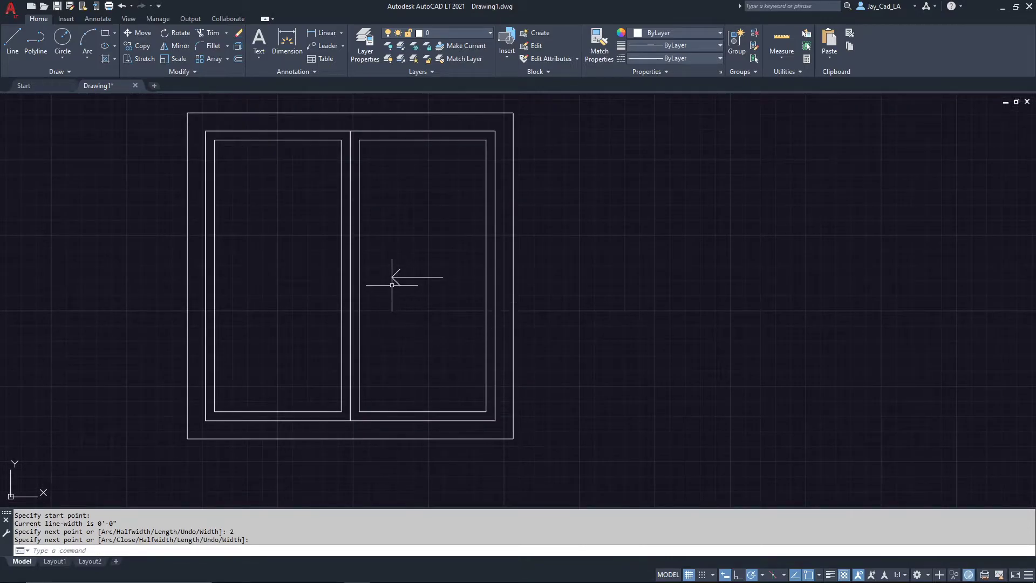
scroll(474, 232, "down", 2)
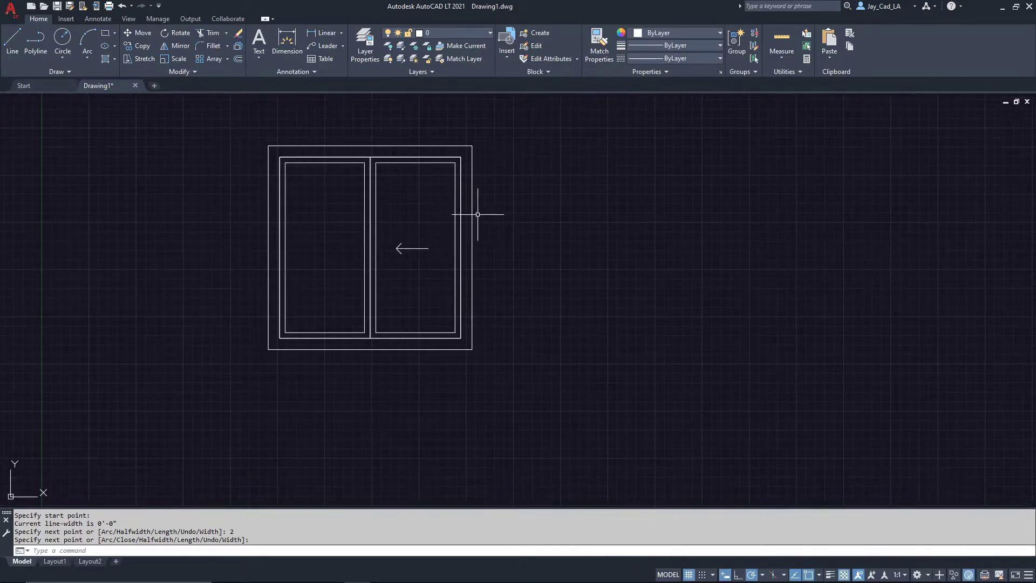
scroll(369, 291, "down", 2)
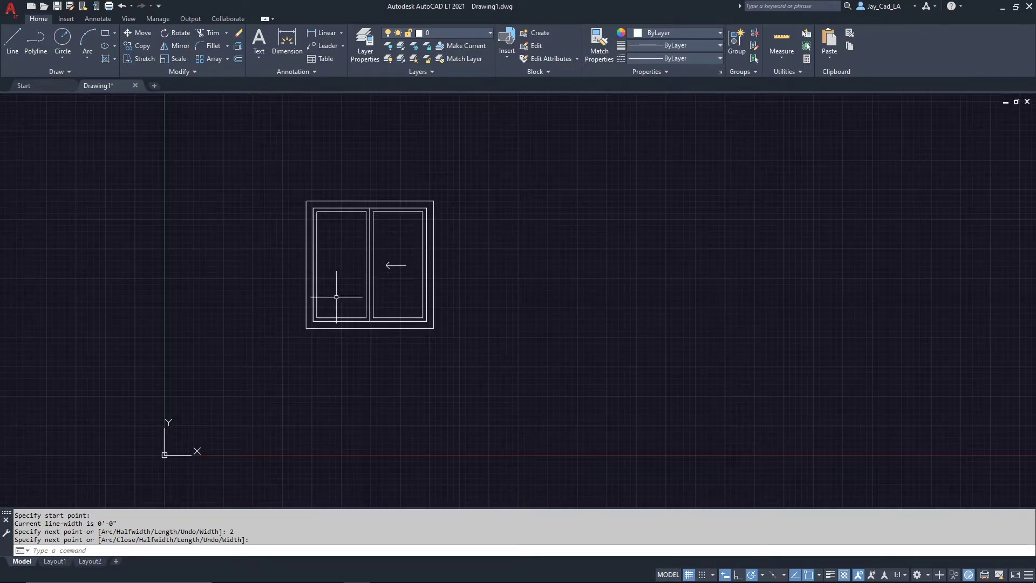
left_click(289, 173)
- Copy the whole sliding window from its lower-left corner to a spot on its right
left_click(465, 342)
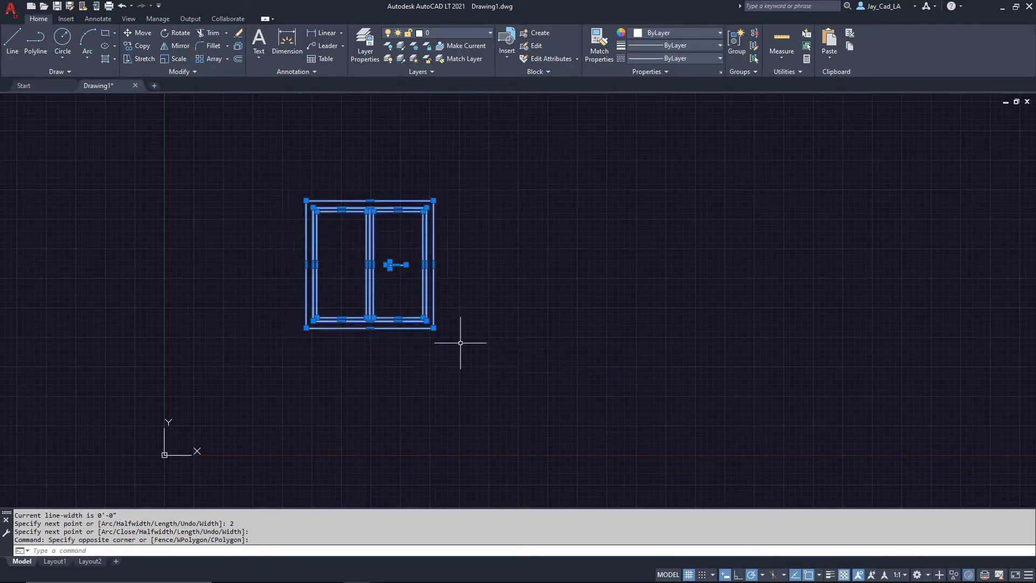
type("co")
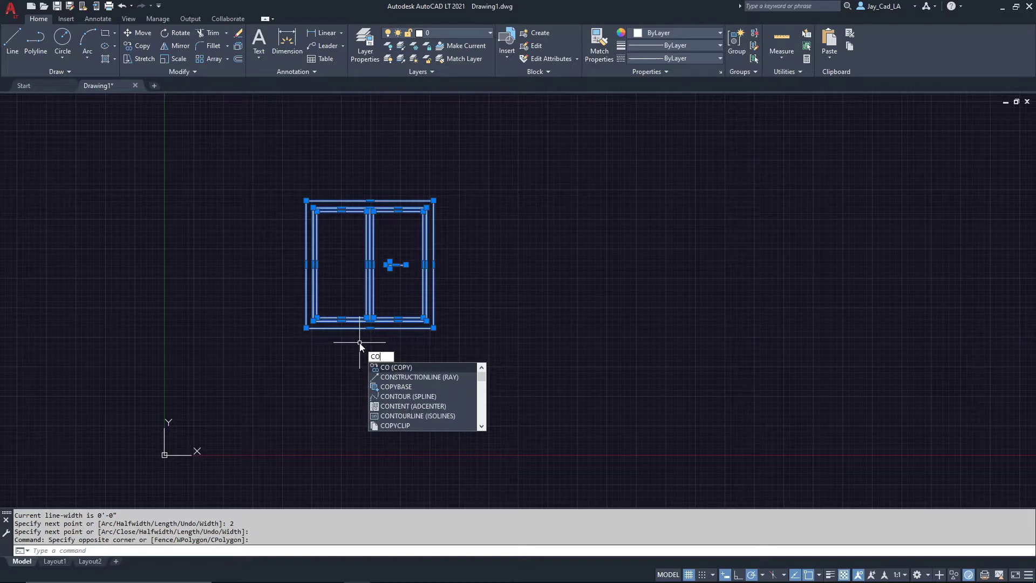
key("Return")
left_click(307, 328)
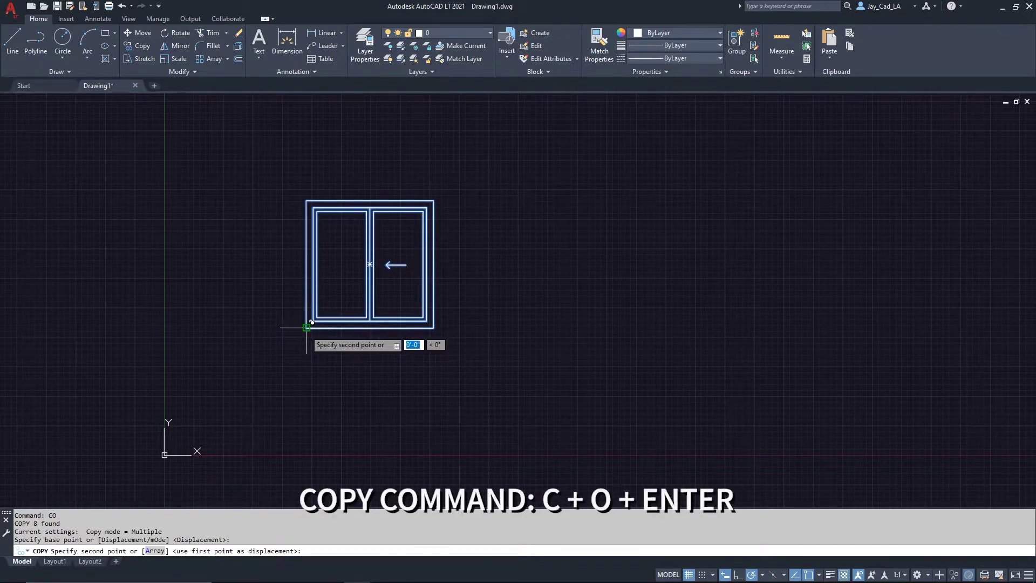
left_click(514, 328)
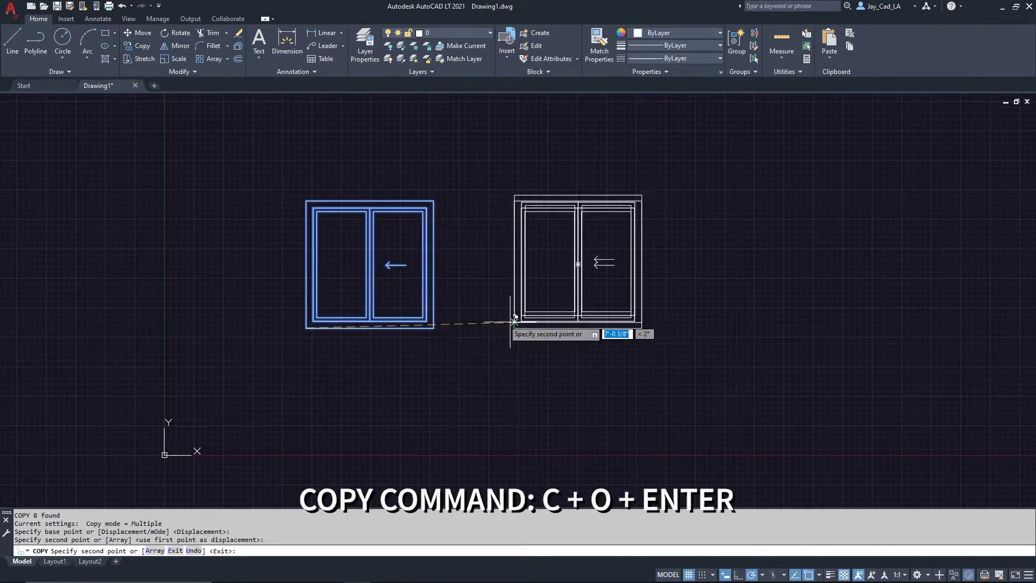
middle_click_drag(513, 328, 408, 323)
key("Return")
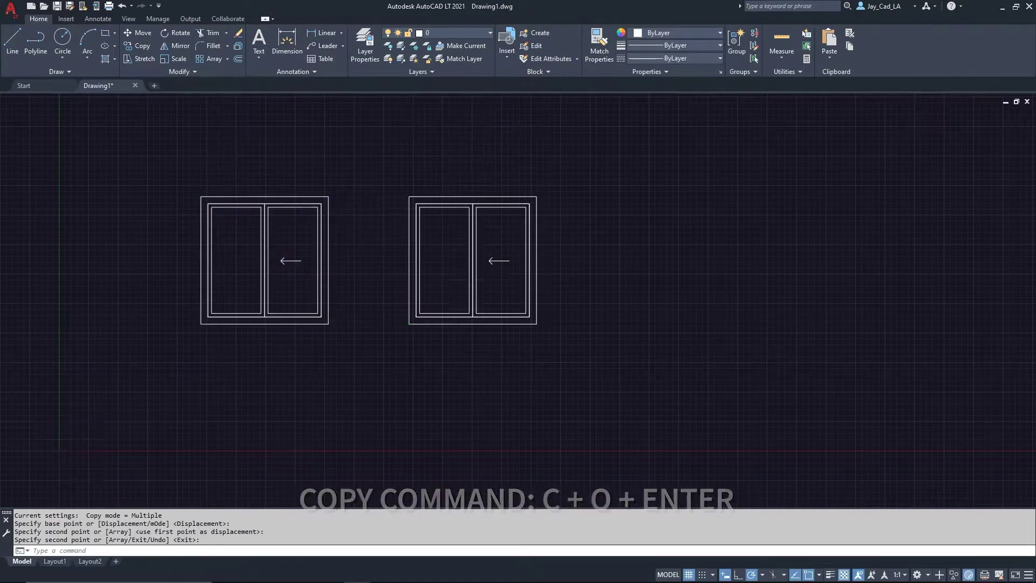
- Erase the sliding arrow from the copied window
scroll(479, 273, "up", 3)
left_click(521, 243)
left_click(495, 254)
key("Delete")
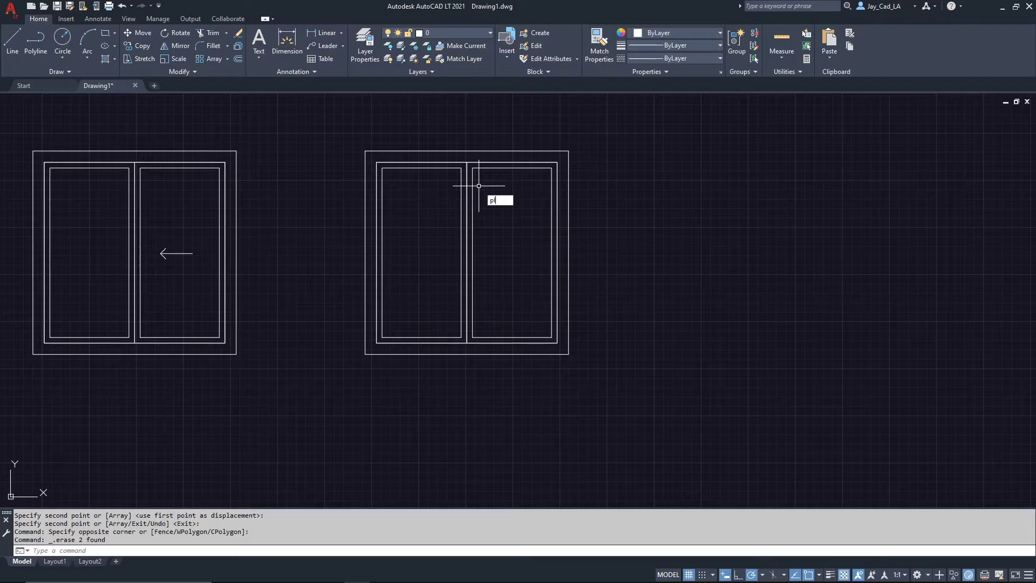
- Draw a closed polyline diamond through the mullion's ends and both jamb midpoints of the copy
key("Return")
left_click(467, 162)
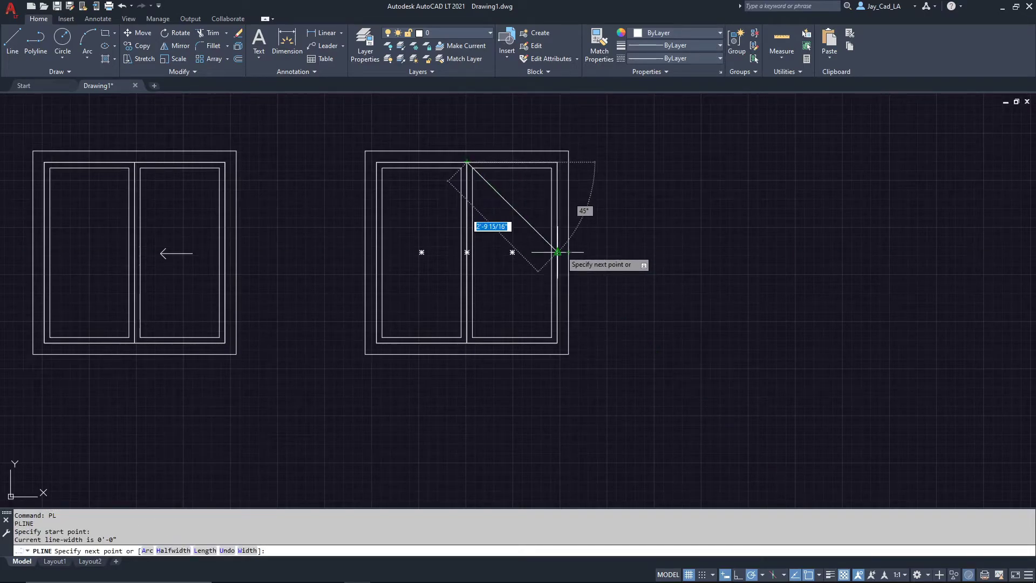
left_click(558, 252)
left_click(472, 340)
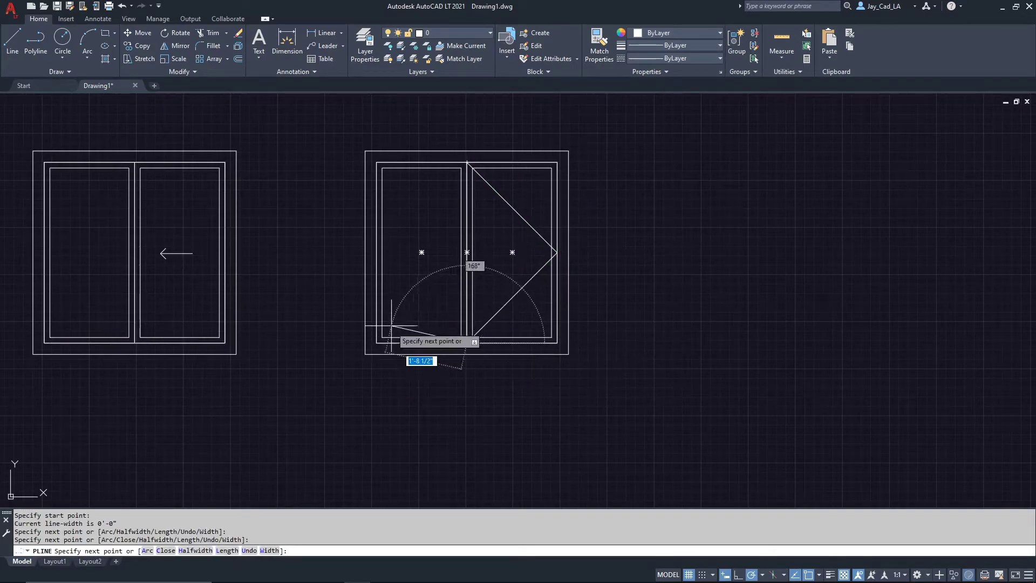
left_click(376, 252)
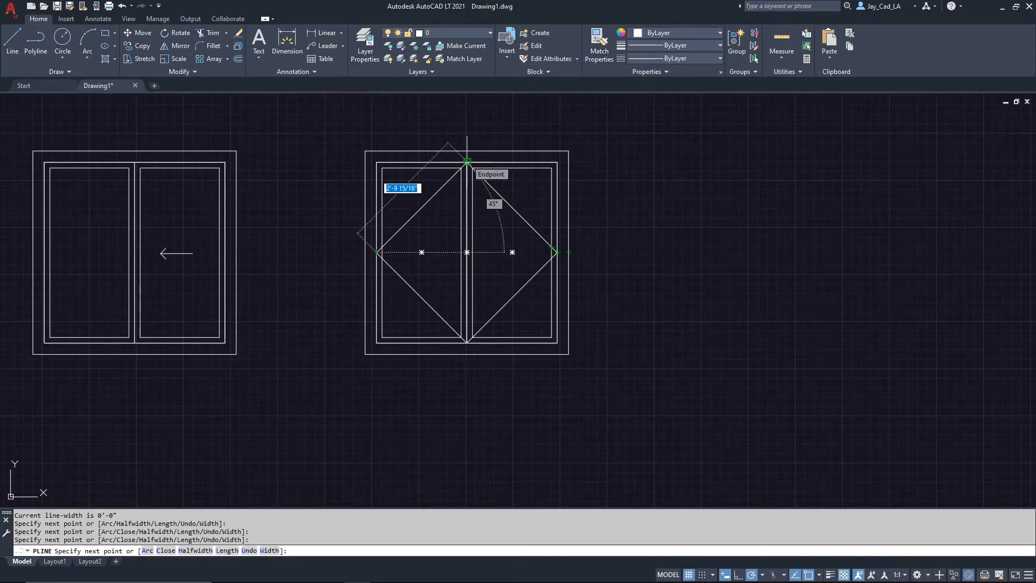
left_click(467, 161)
key("Return")
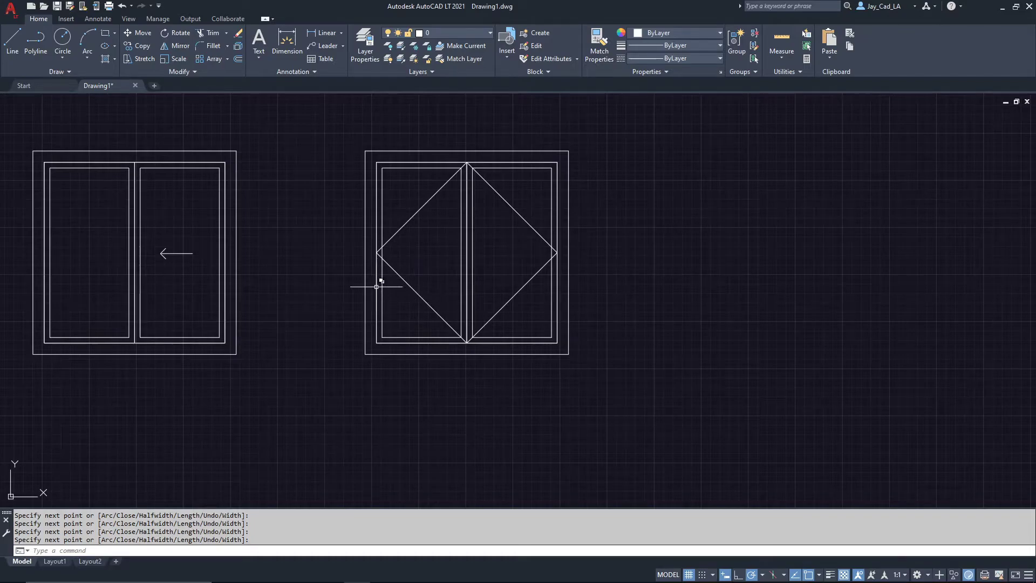
scroll(419, 253, "down", 6)
scroll(400, 227, "up", 3)
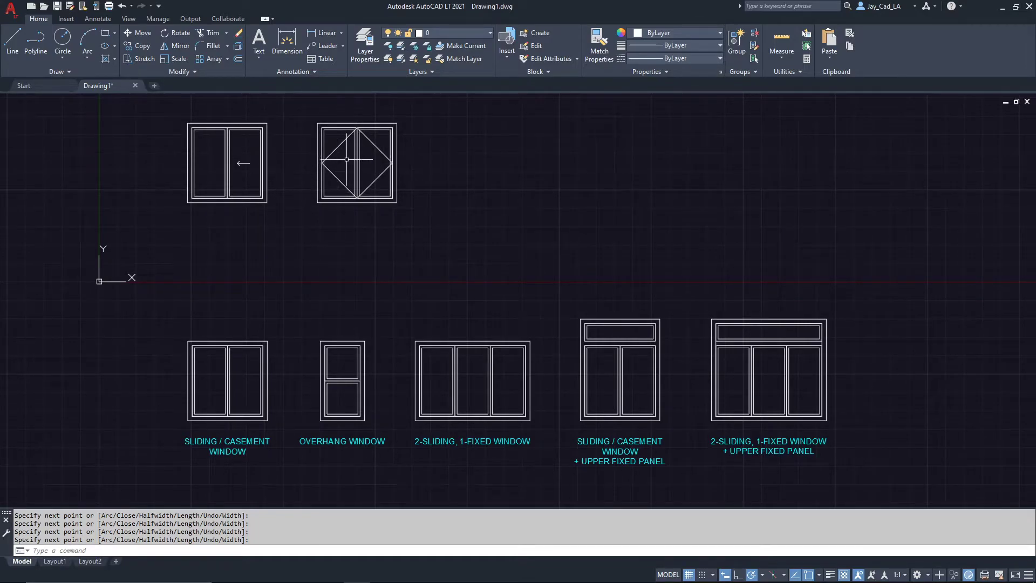
- Polyline a rectangle 24 wide and 48 tall right of the casement window, closed at its start
middle_click_drag(347, 159, 320, 179)
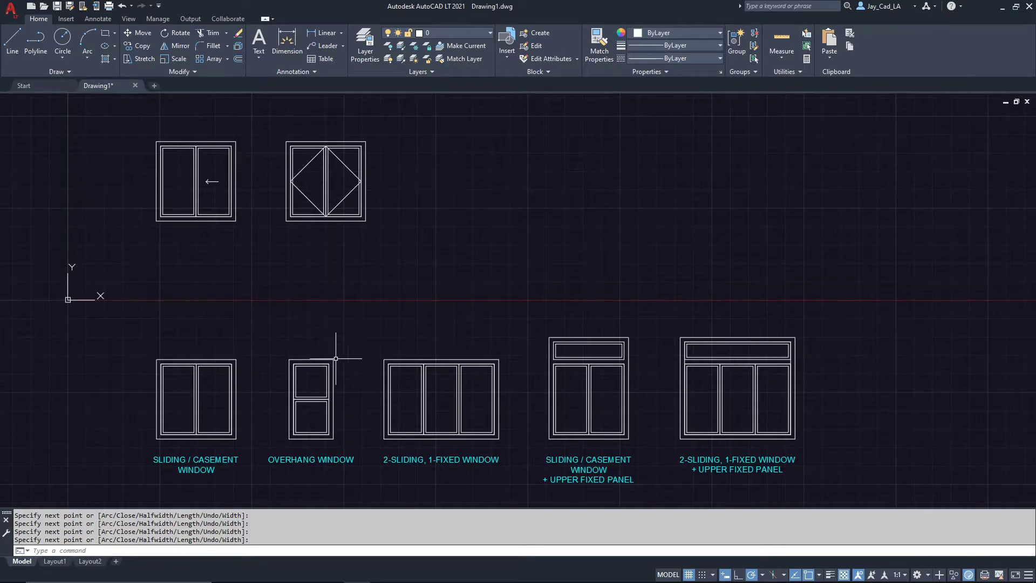
type("l")
key("Return")
scroll(405, 215, "up", 3)
middle_click_drag(405, 215, 322, 291)
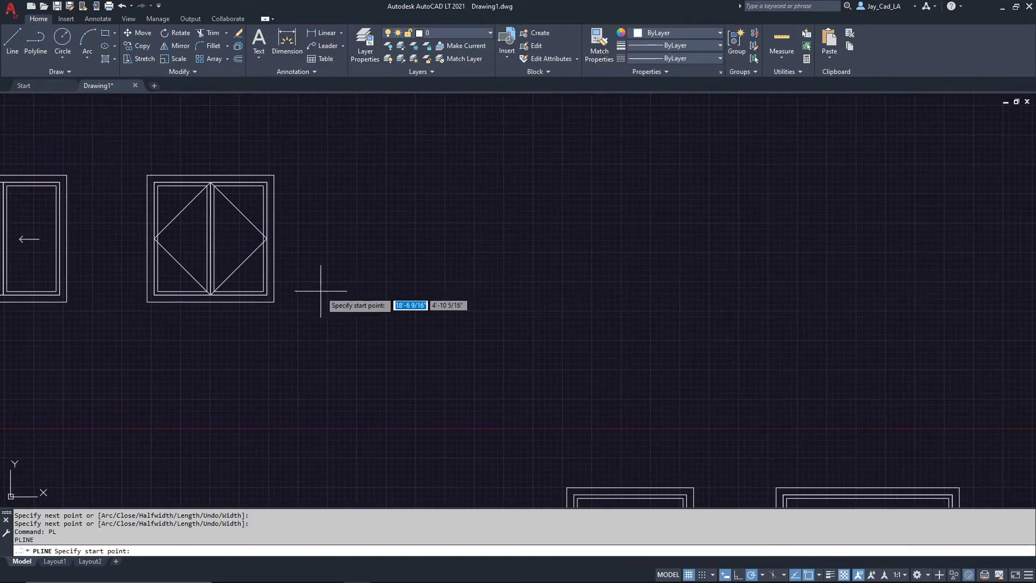
left_click(361, 295)
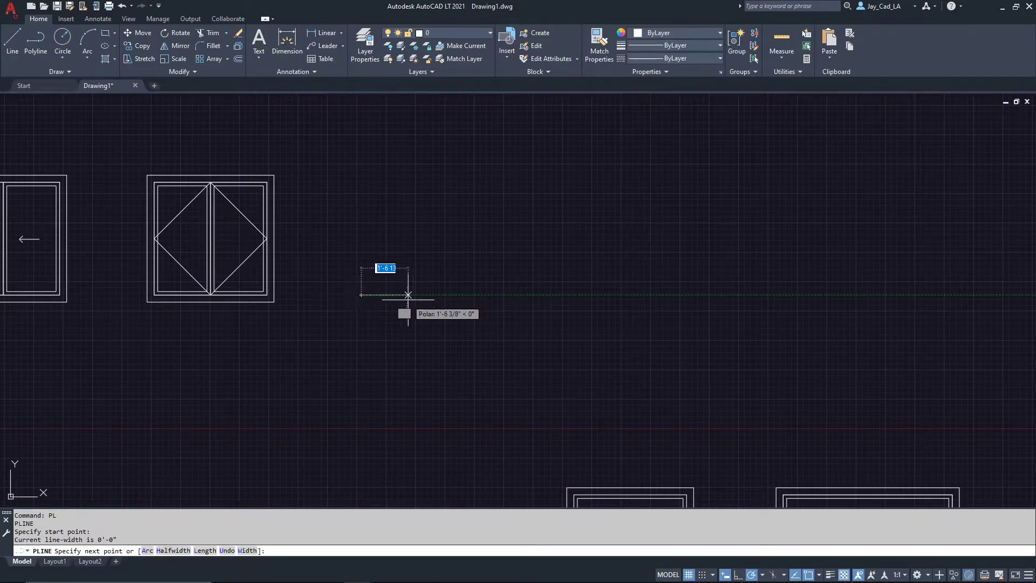
type("24")
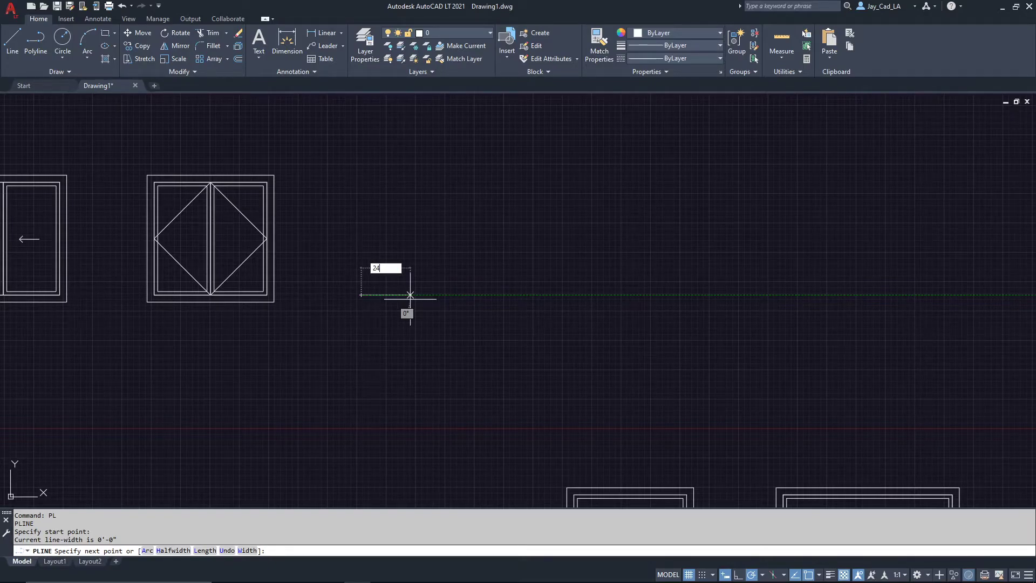
key("Return")
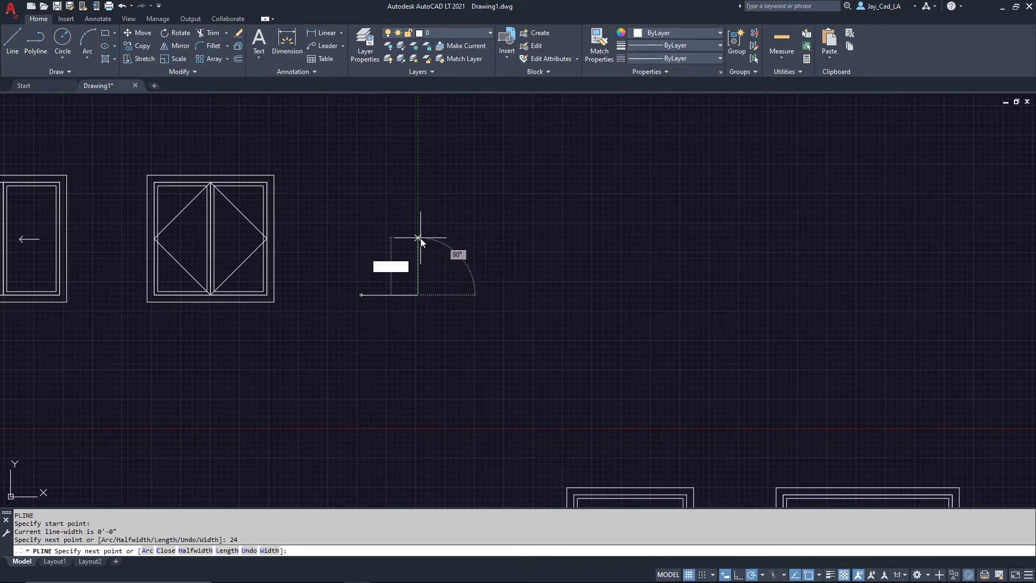
type("48")
key("Return")
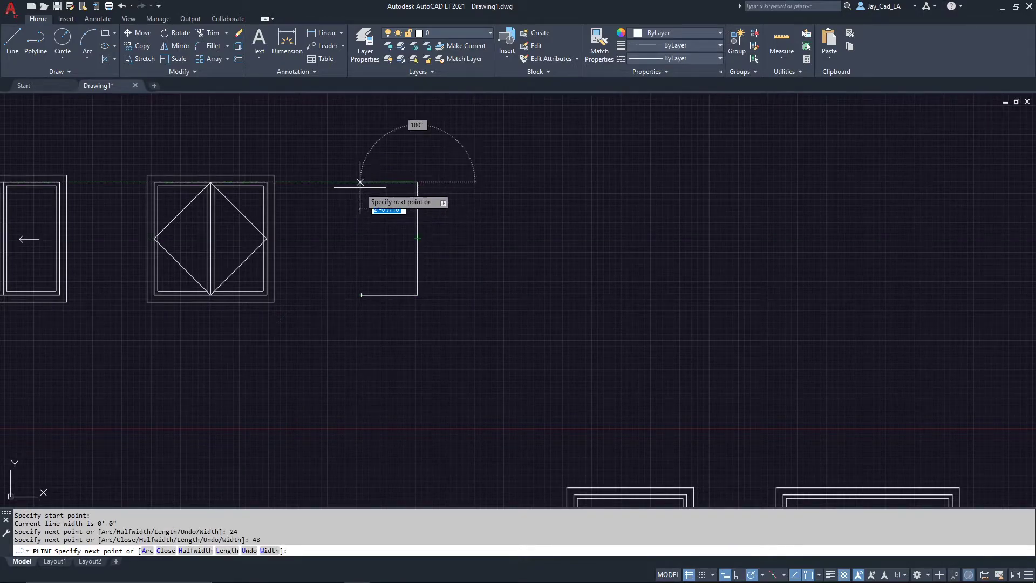
type("24")
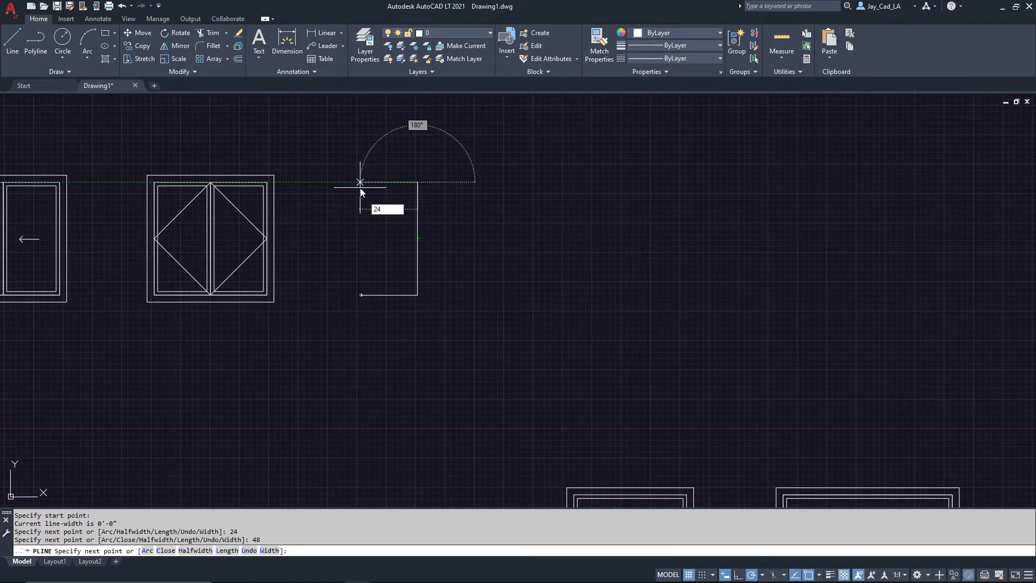
key("Return")
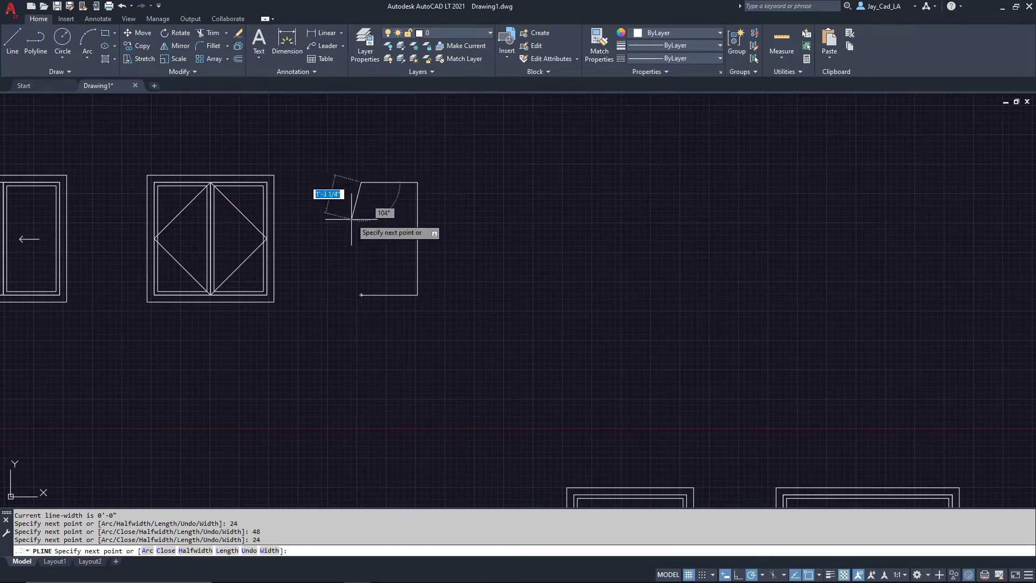
left_click(361, 295)
key("Return")
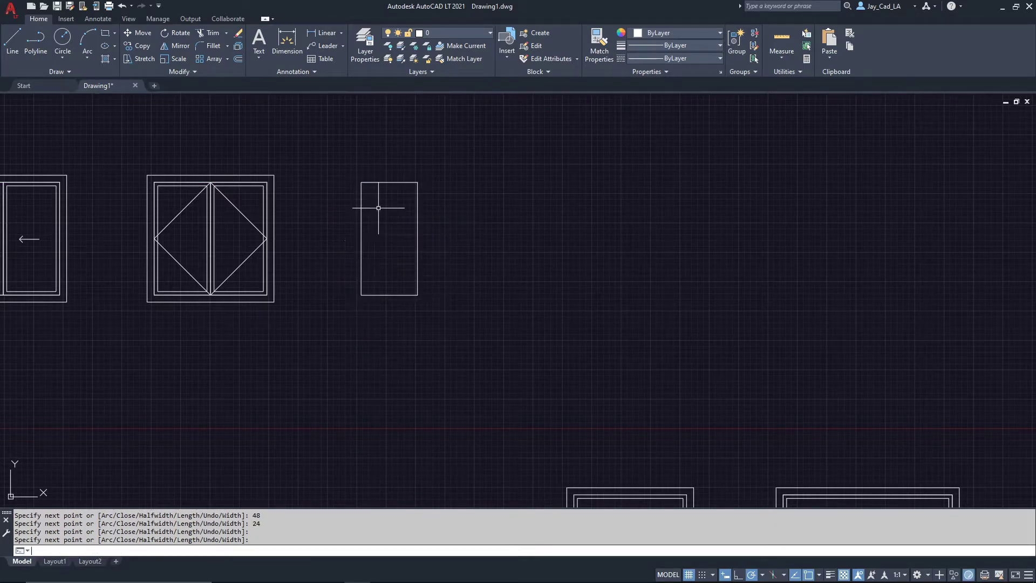
- Offset the 24 × 48 window rectangle 3 outward to form the outer frame
type("o")
key("Return")
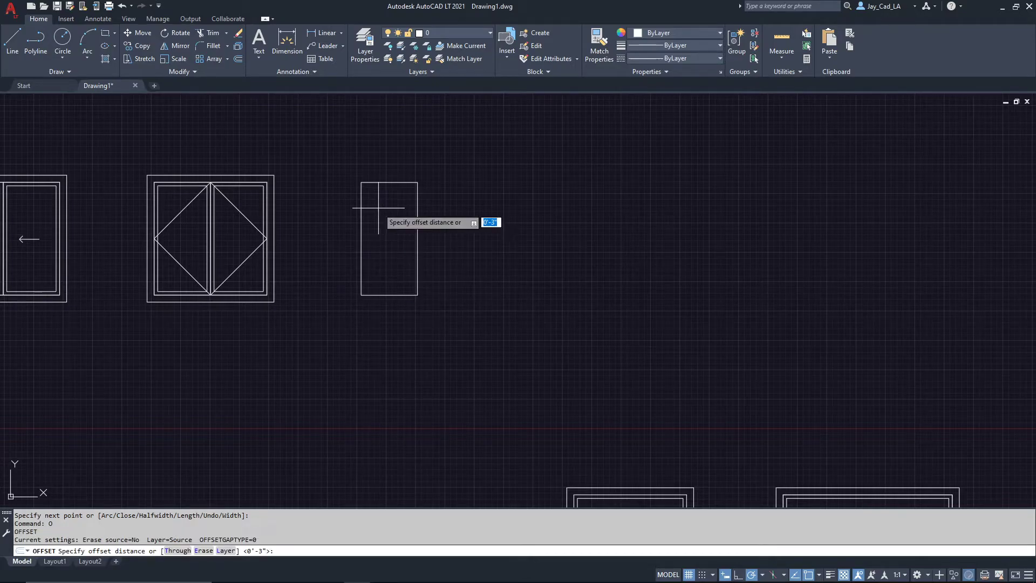
type("3")
key("Return")
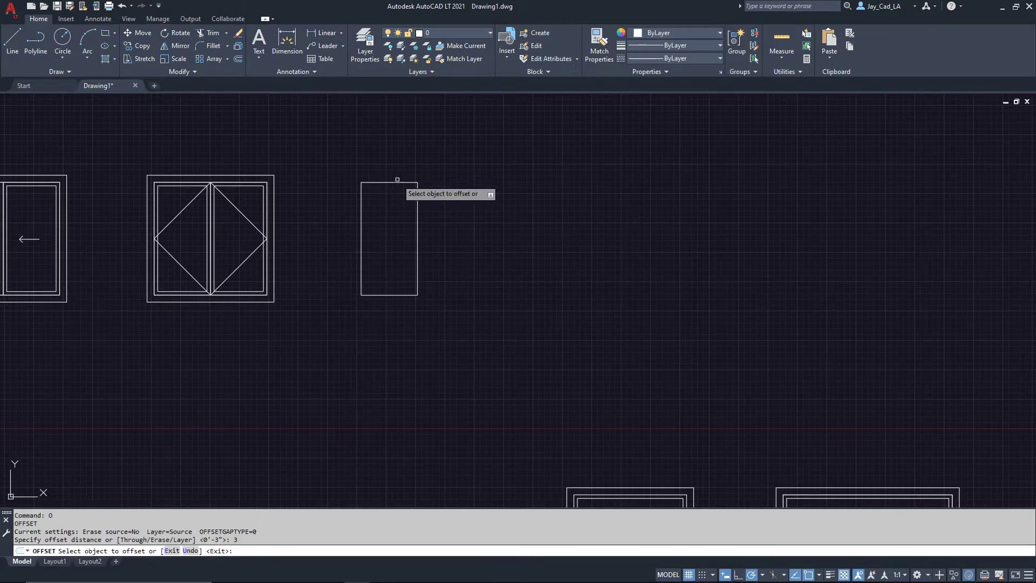
left_click(394, 183)
left_click(419, 144)
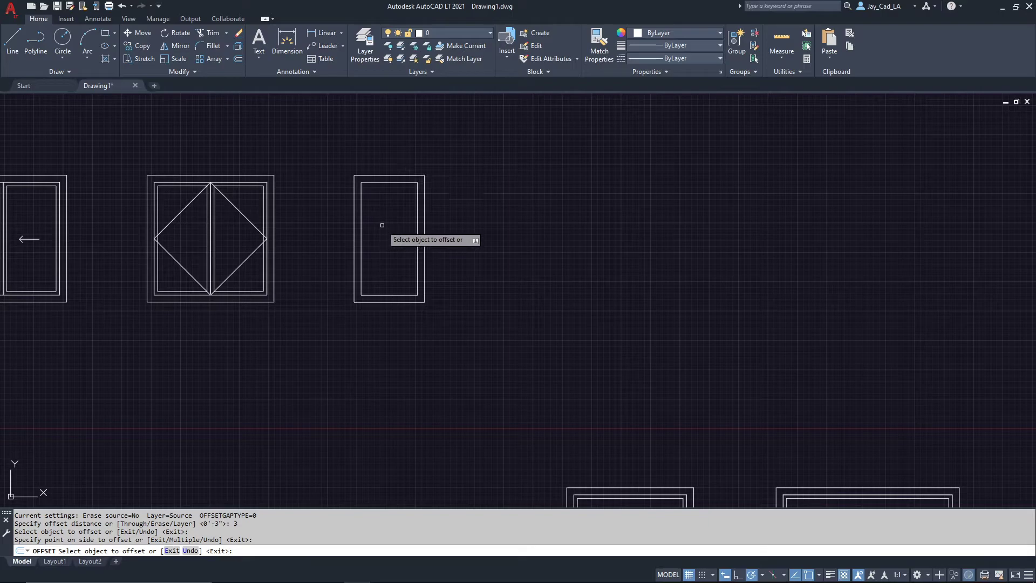
key("Return")
- Draw a rectangle from the inner left-edge midpoint to the inner upper-right corner to form the upper pane
type("r")
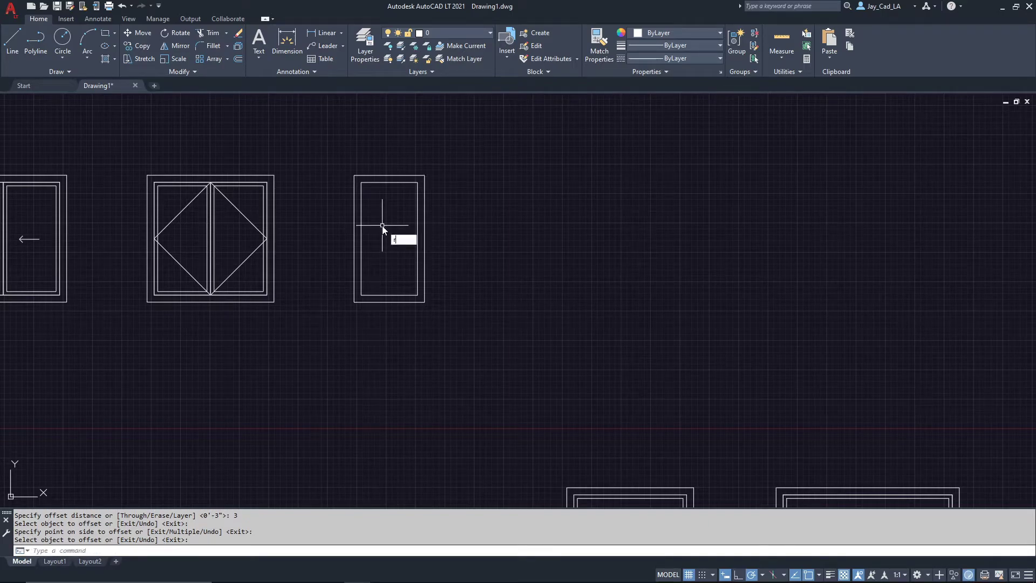
key("Return")
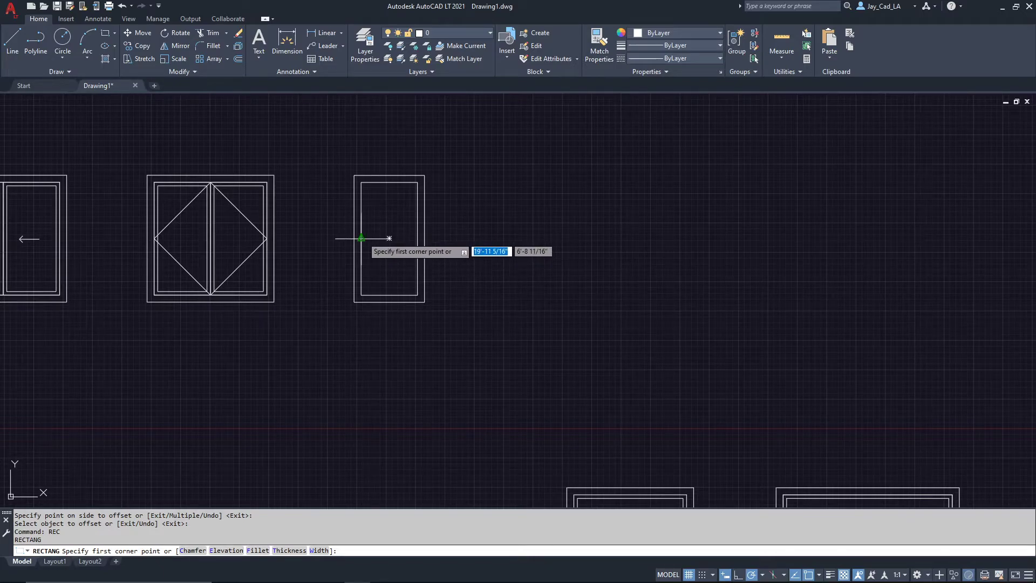
left_click(361, 238)
left_click(417, 181)
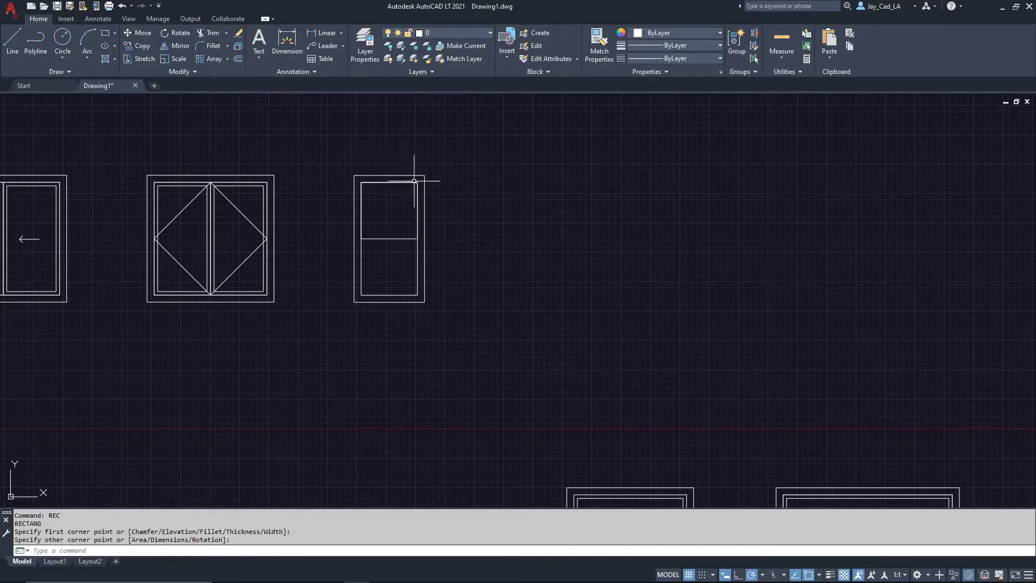
scroll(391, 206, "up", 2)
- Offset the upper pane rectangle 1.5 inward to create its inner frame
type("o")
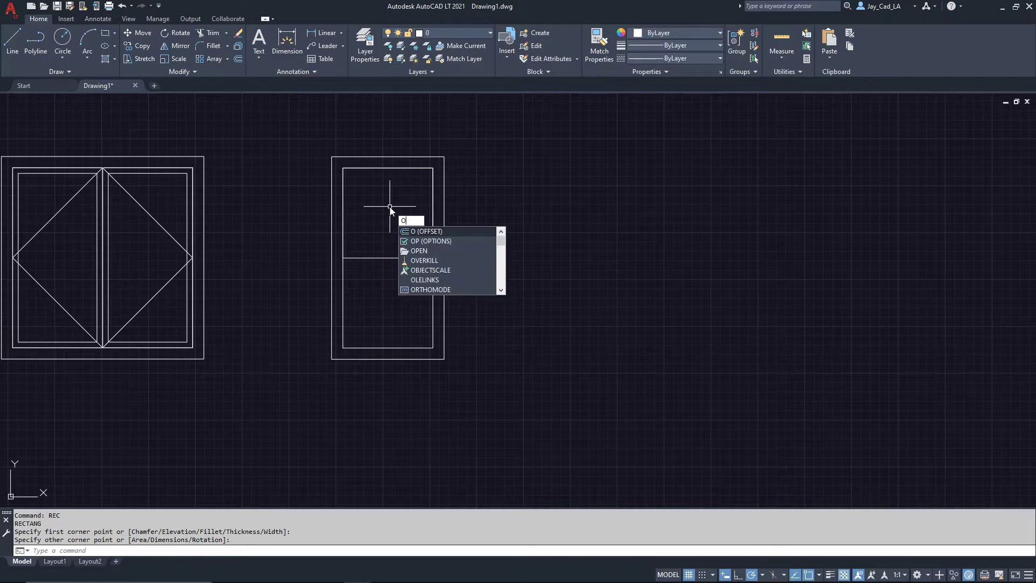
key("Return")
type("1.5")
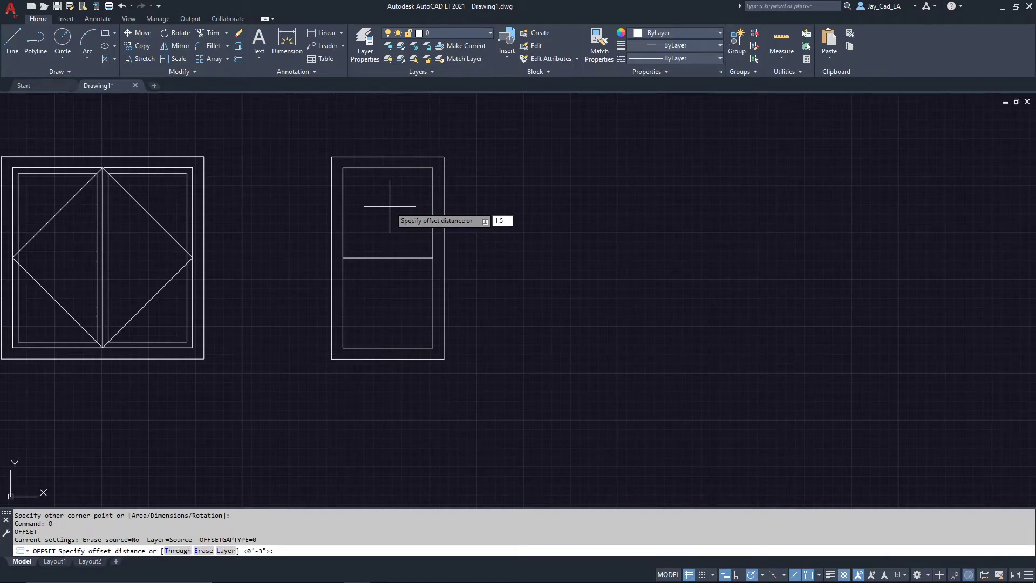
key("Return")
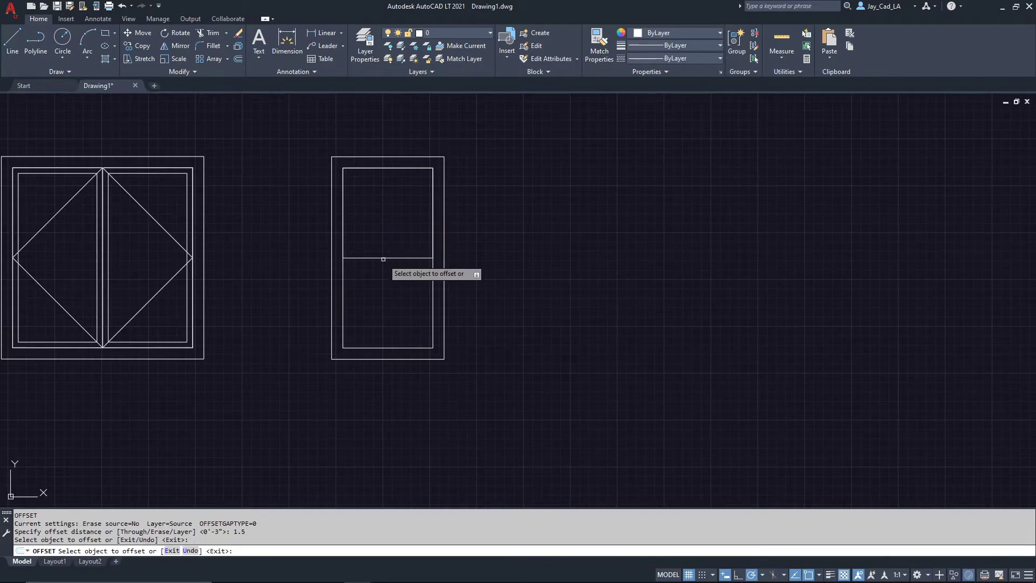
left_click(369, 258)
left_click(380, 216)
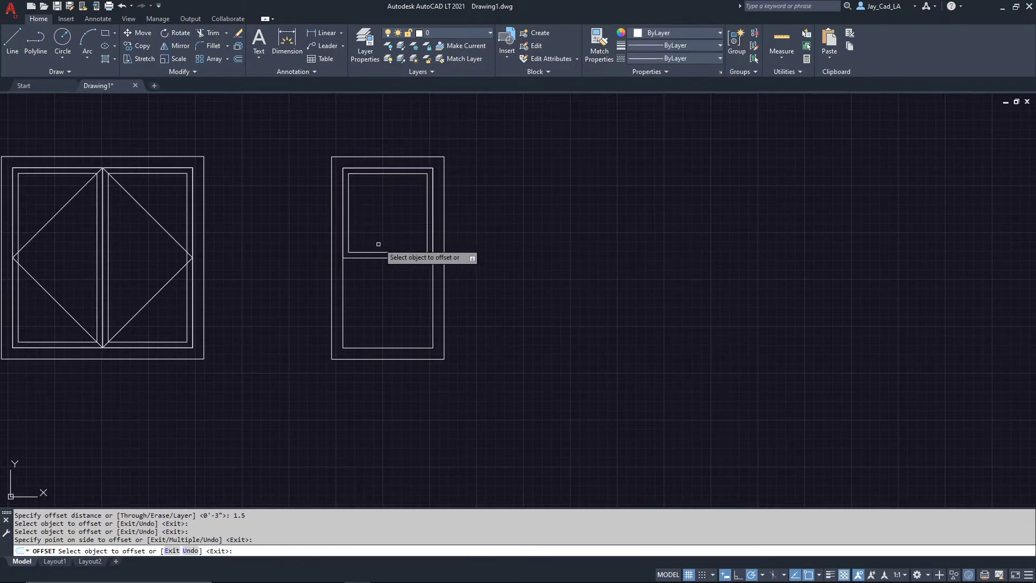
- Mirror the upper pane and its inner frame down across the divider, keeping the originals
left_click(416, 233)
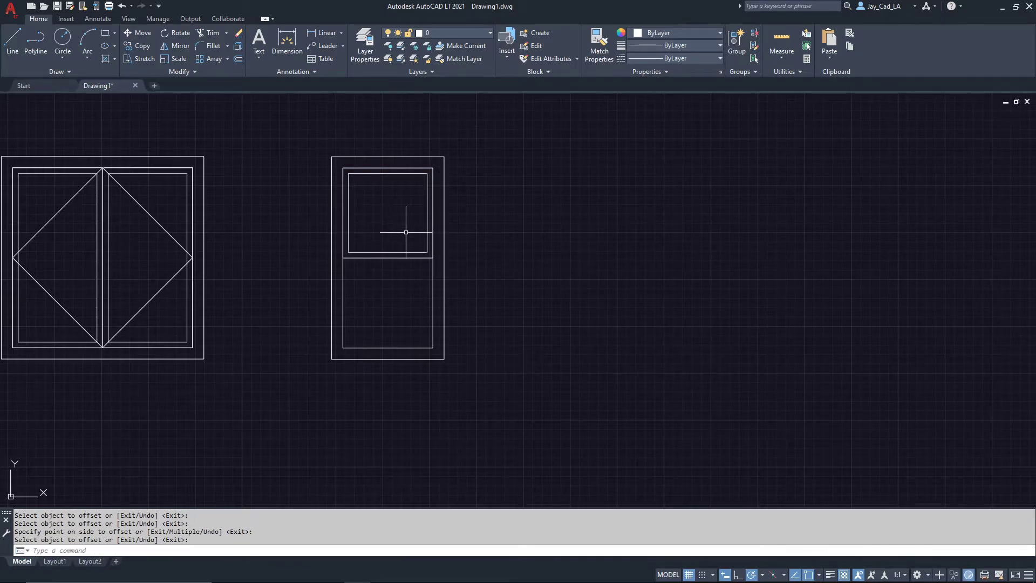
left_click(381, 275)
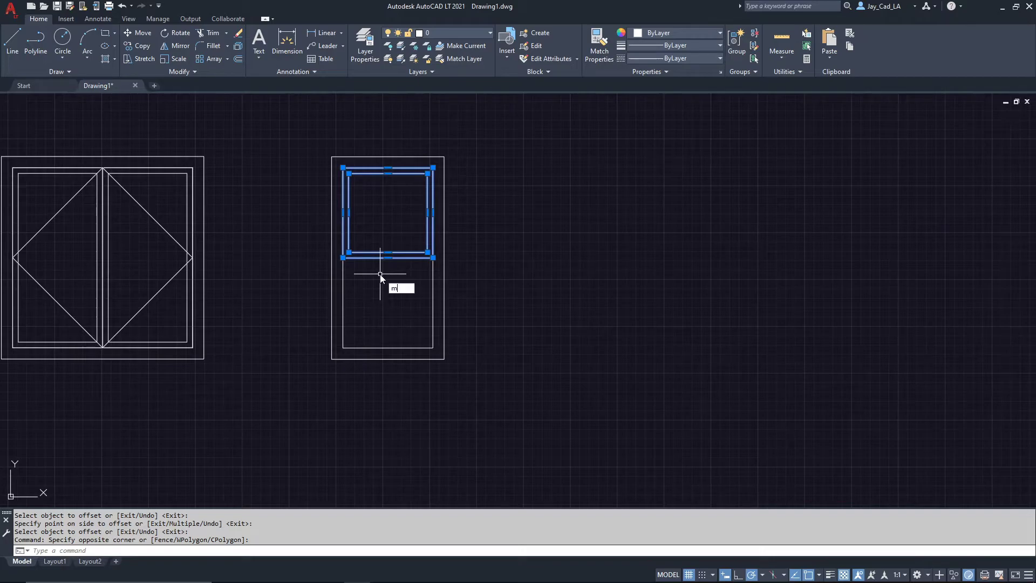
key("Return")
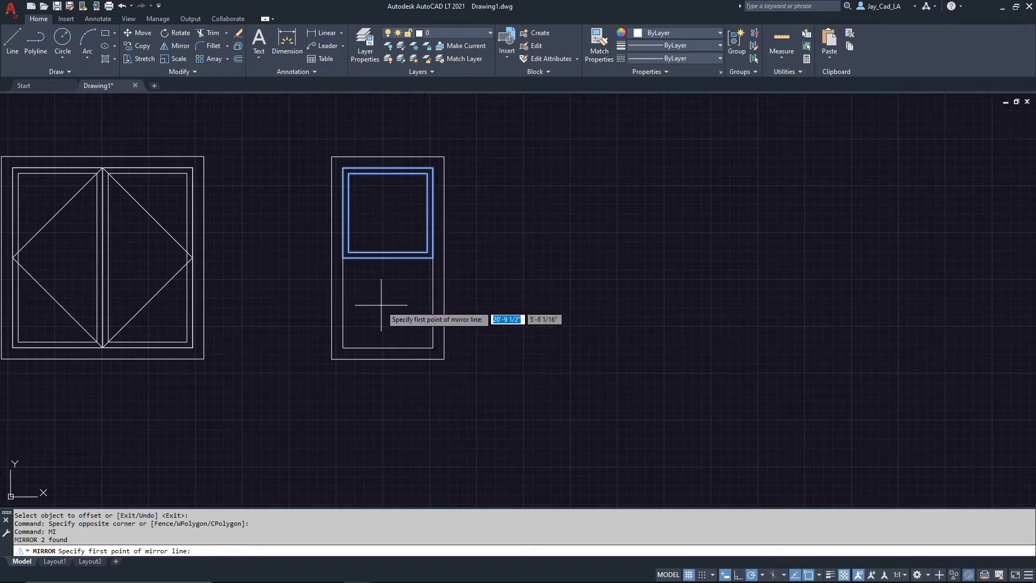
left_click(433, 258)
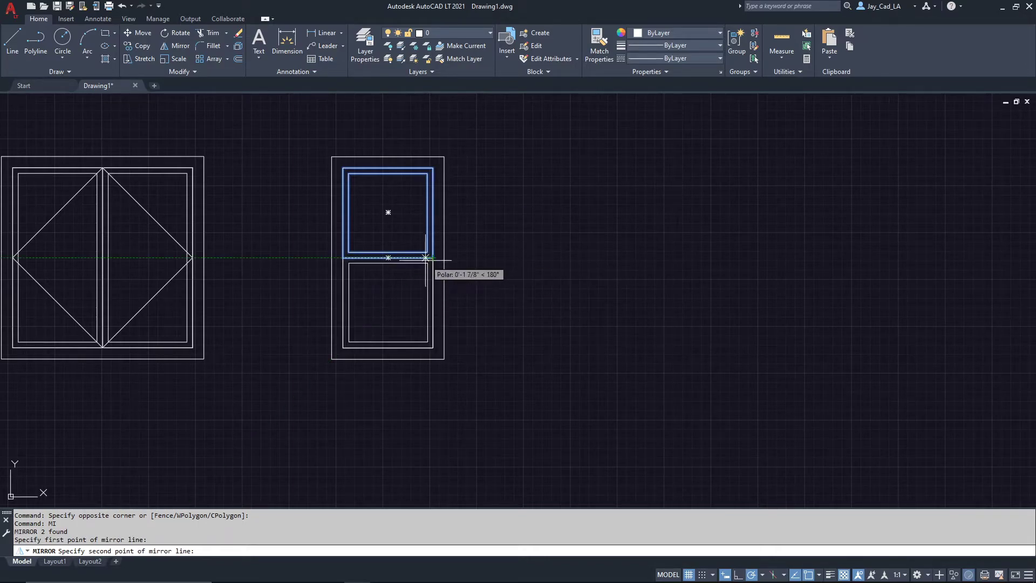
left_click(343, 258)
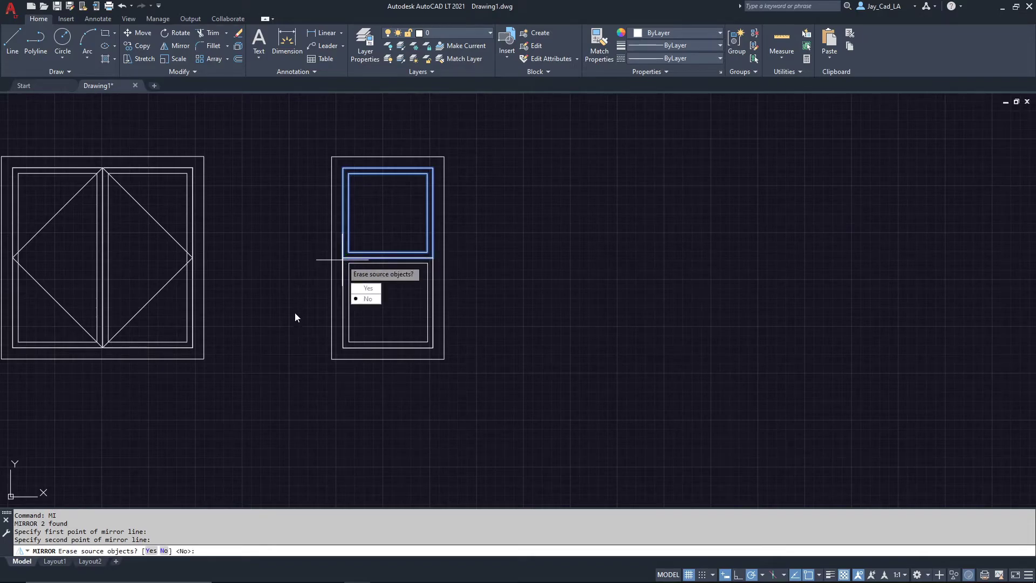
left_click(368, 300)
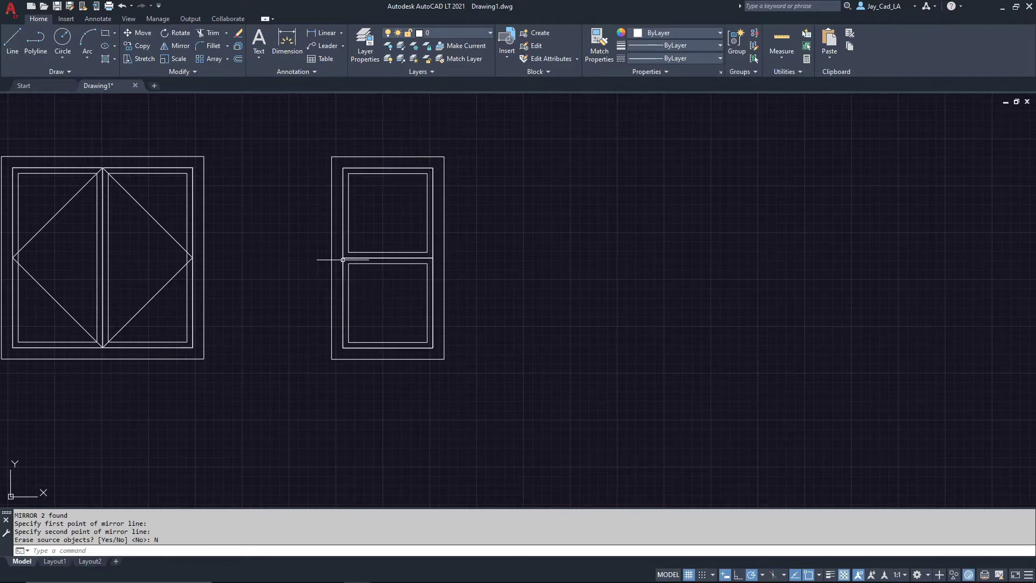
scroll(351, 259, "down", 4)
- Pan and zoom around the sheet to review the labelled window examples, returning to the top row
scroll(355, 257, "up", 2)
middle_click_drag(345, 286, 354, 241)
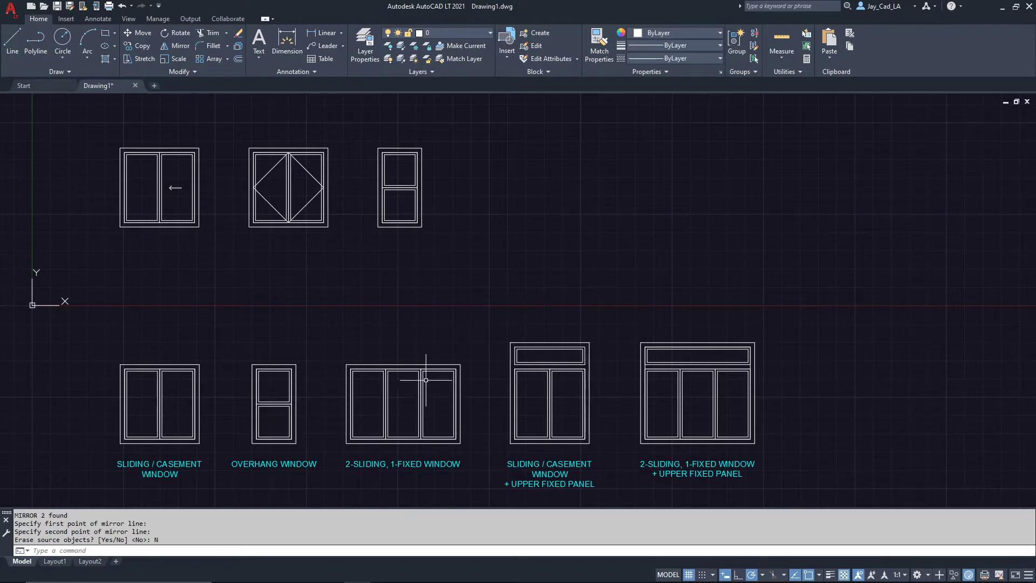
middle_click_drag(384, 447, 386, 403)
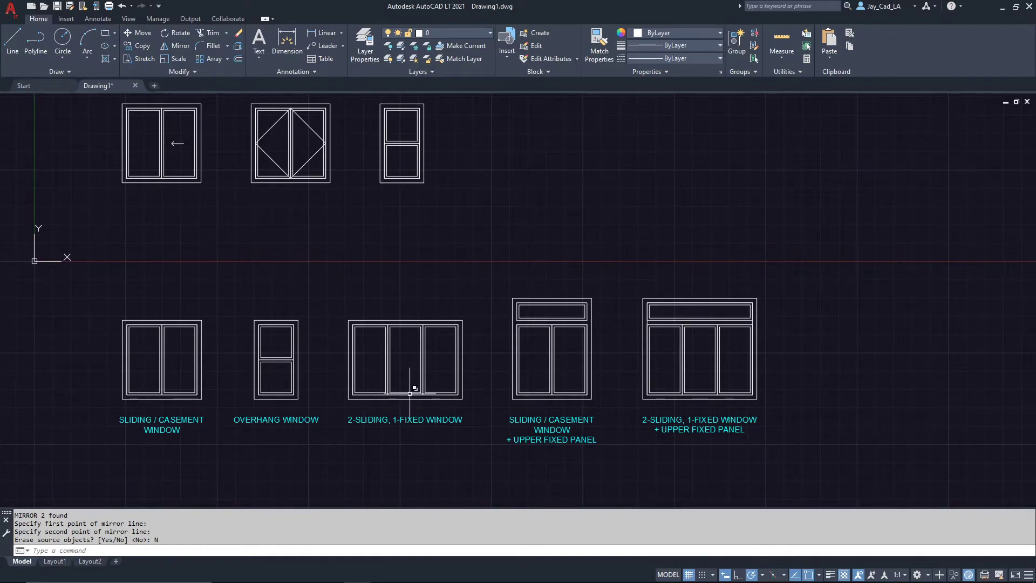
scroll(367, 372, "up", 2)
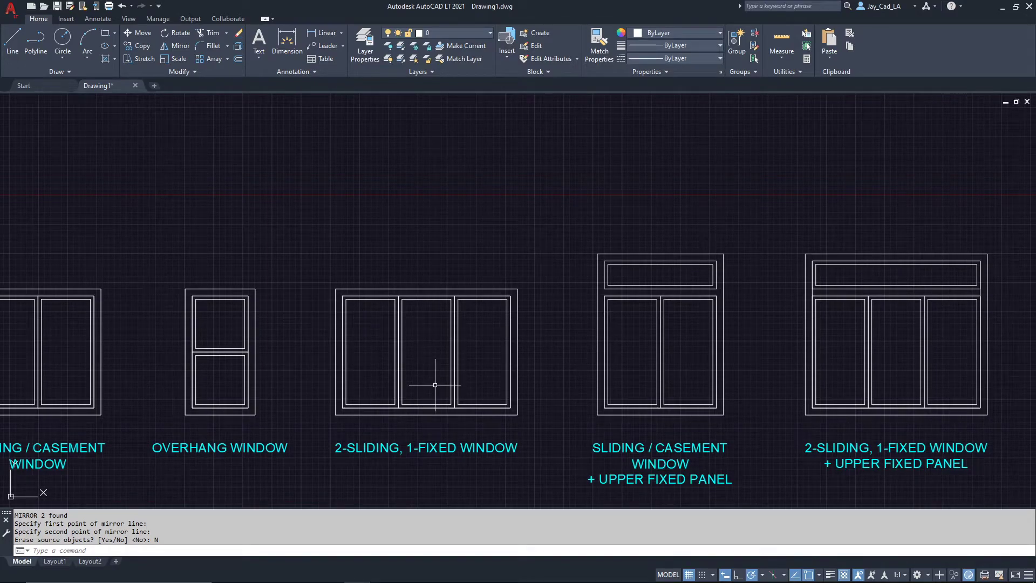
scroll(424, 389, "down", 2)
middle_click_drag(453, 250, 410, 363)
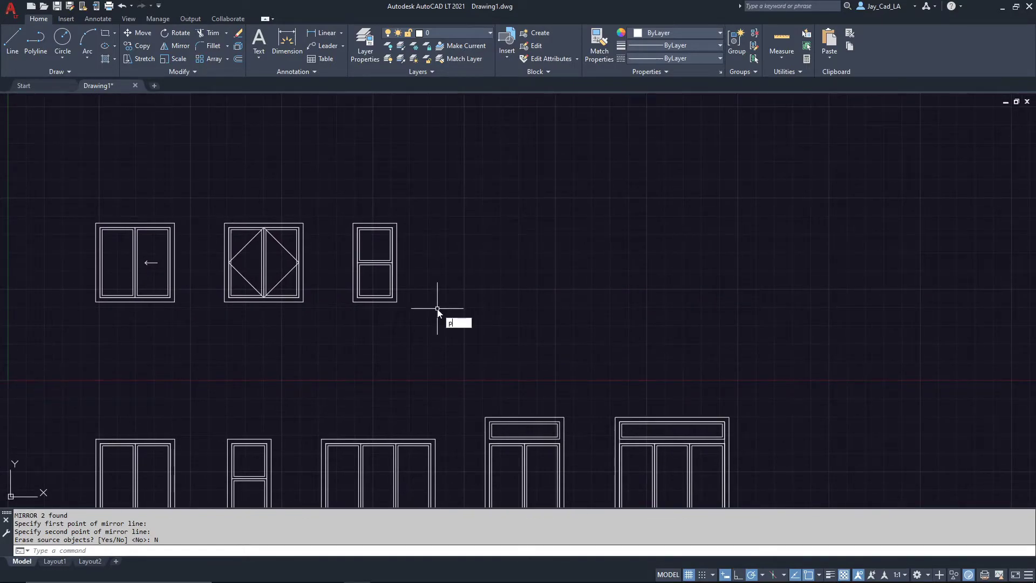
- Draw a closed 6' × 48 polyline rectangle to the right of the overhang window
key("Return")
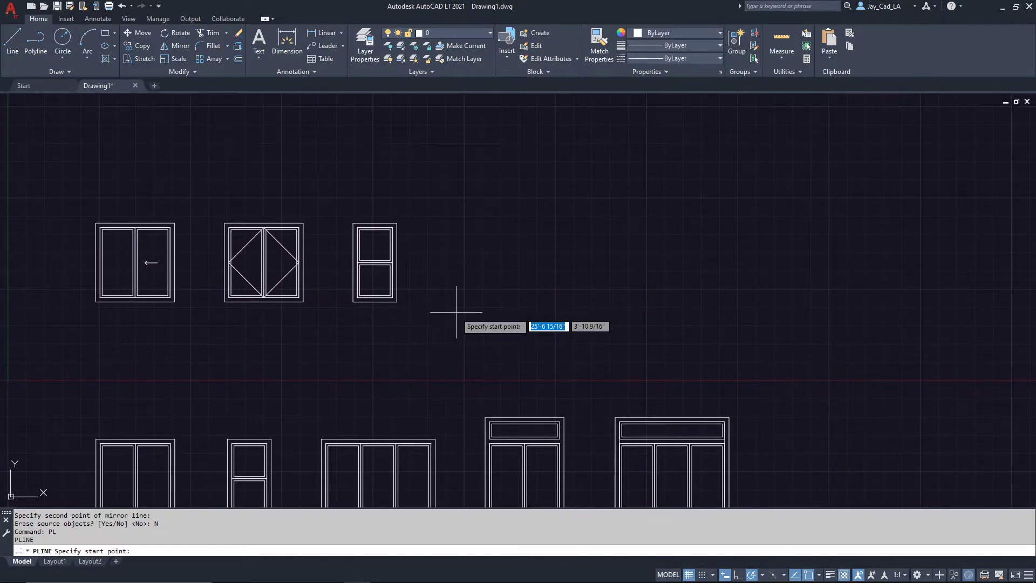
scroll(432, 302, "up", 2)
left_click(447, 294)
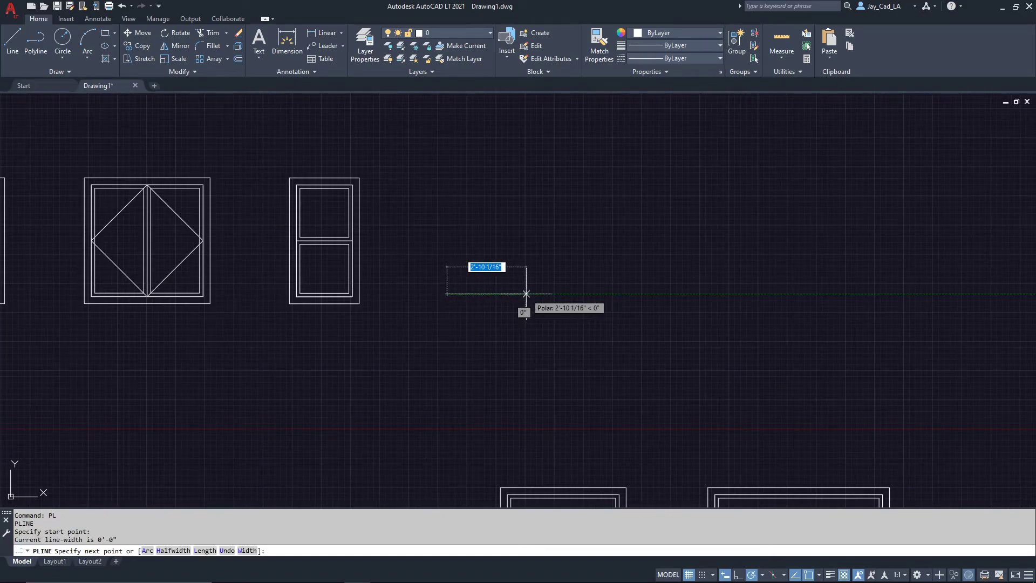
type("6")
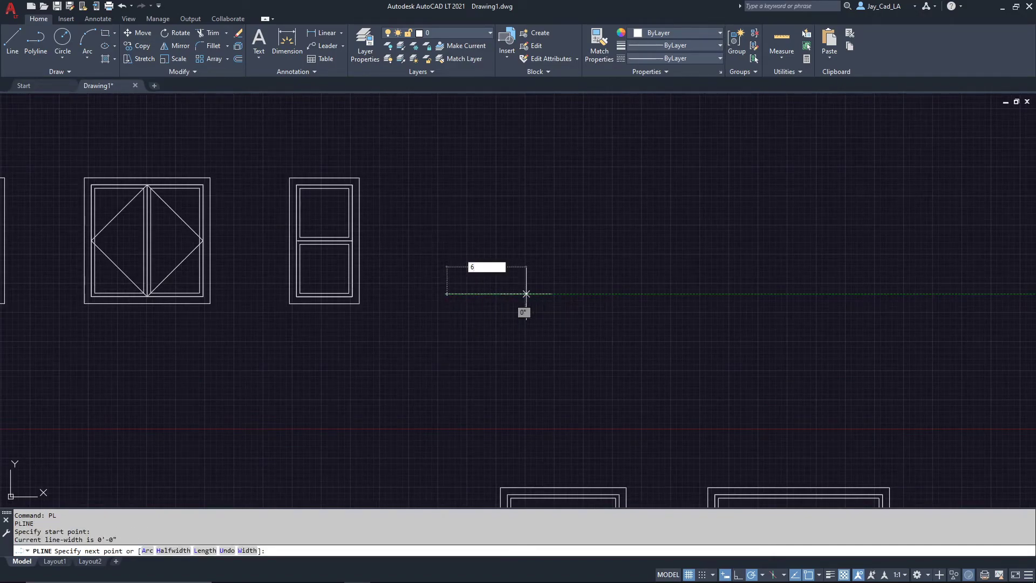
type("'")
key("Return")
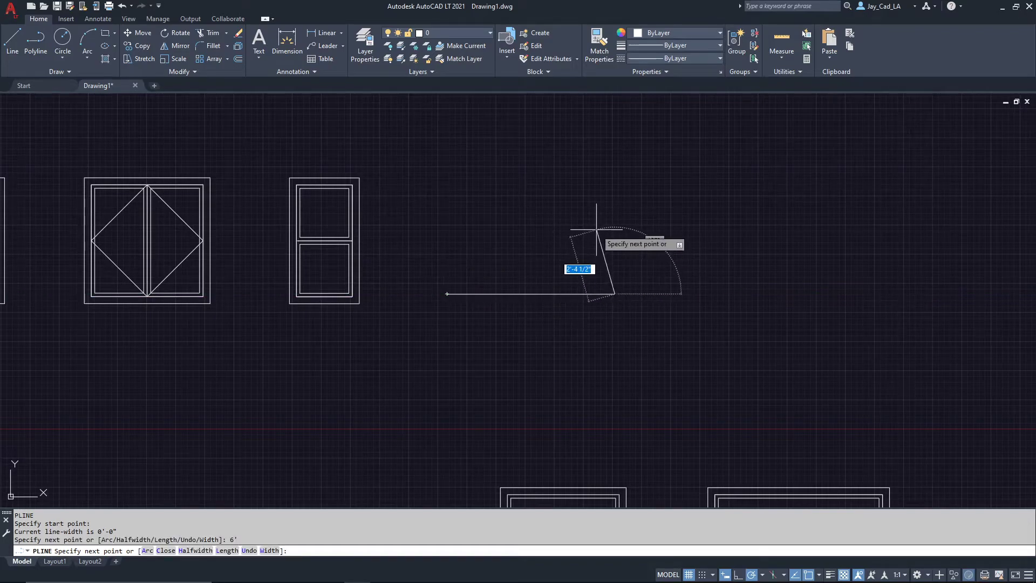
type("48")
key("Return")
middle_click_drag(614, 224, 604, 290)
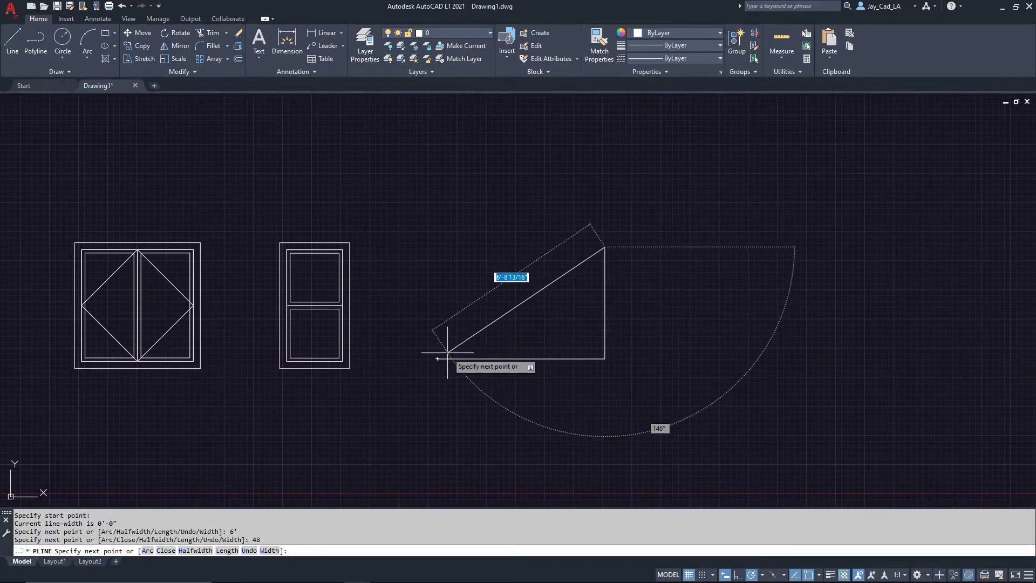
left_click(438, 247)
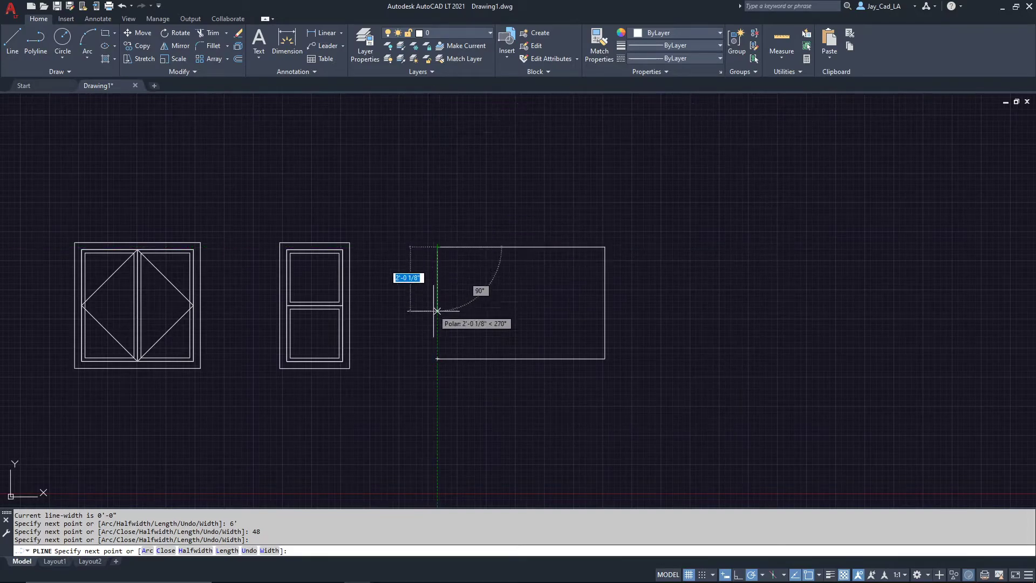
left_click(437, 359)
key("Return")
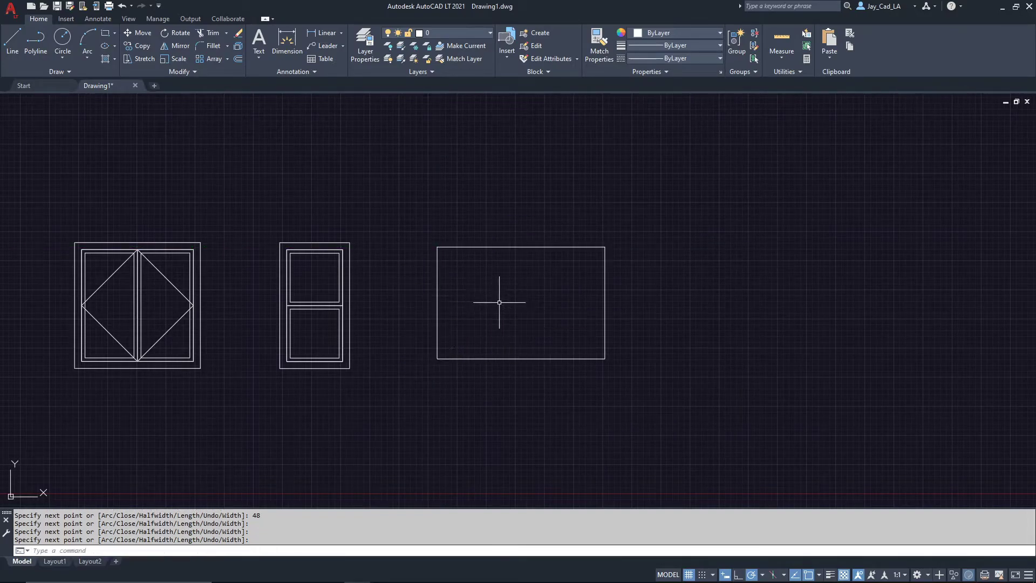
- Offset the new rectangle 3 outward to form its outer frame
type("o")
key("Return")
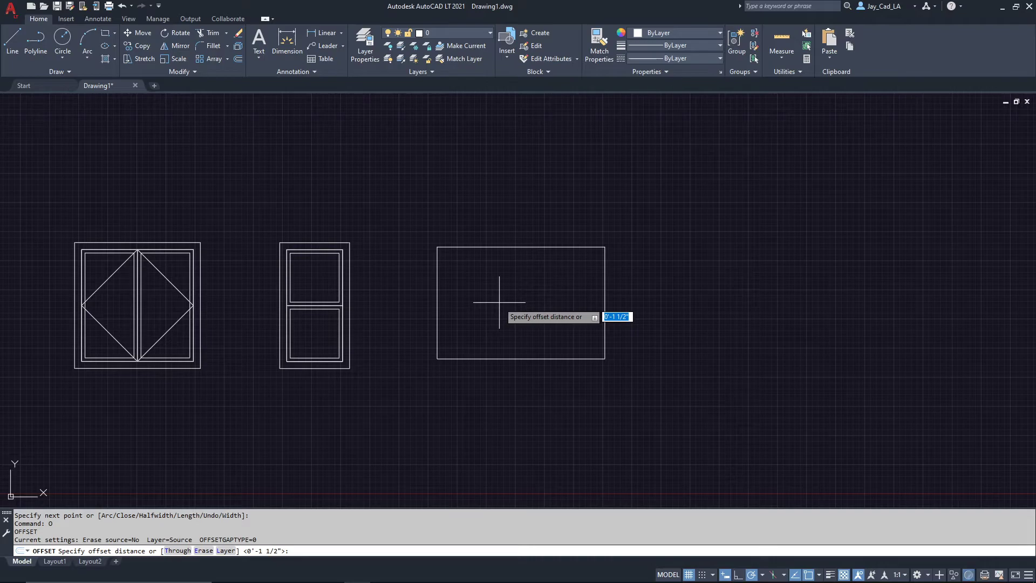
key("Return")
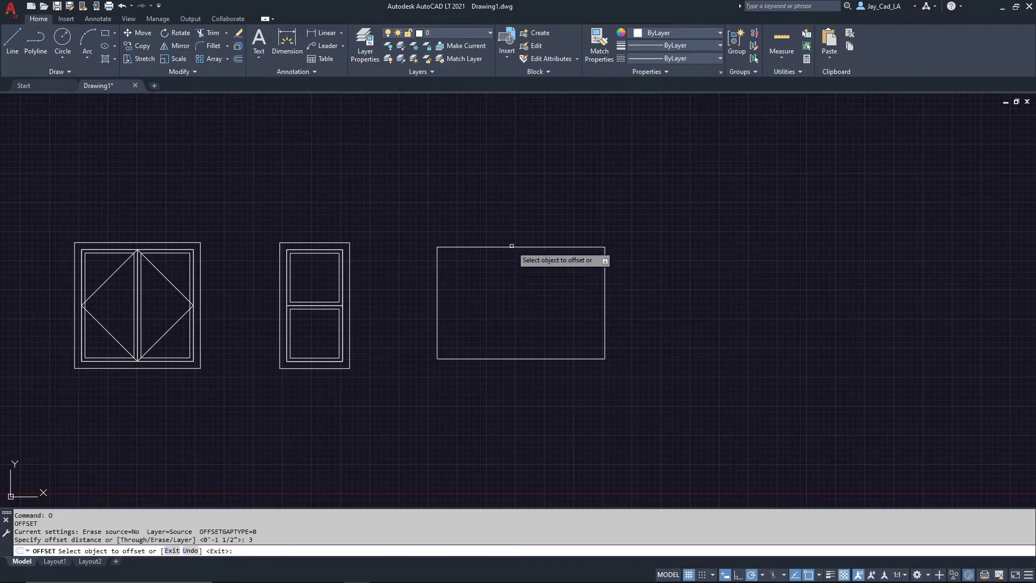
left_click(498, 247)
left_click(448, 211)
key("Return")
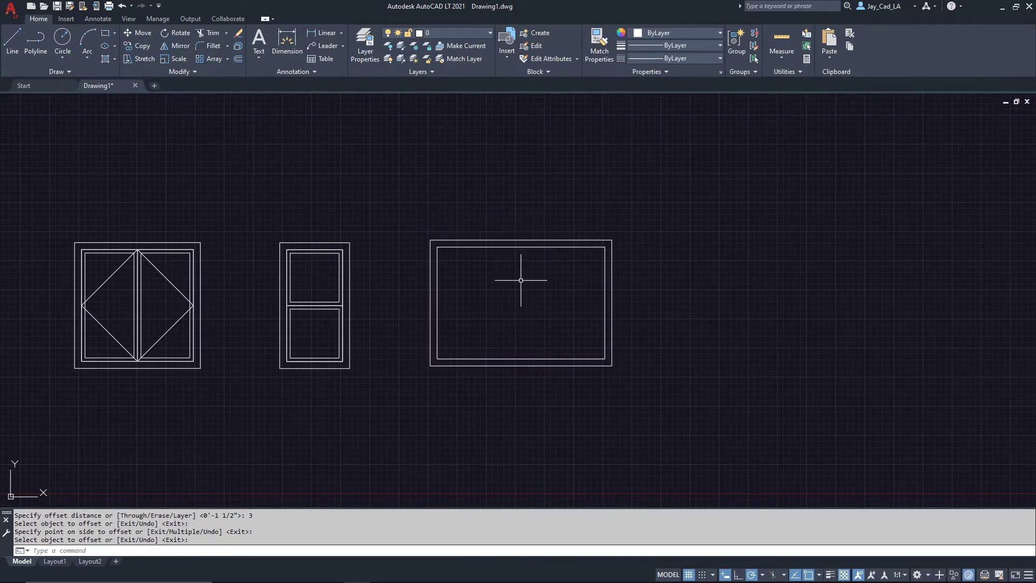
- Draw a 24-wide pane polyline in the inner left corner of the window
type("pl")
key("Return")
left_click(438, 247)
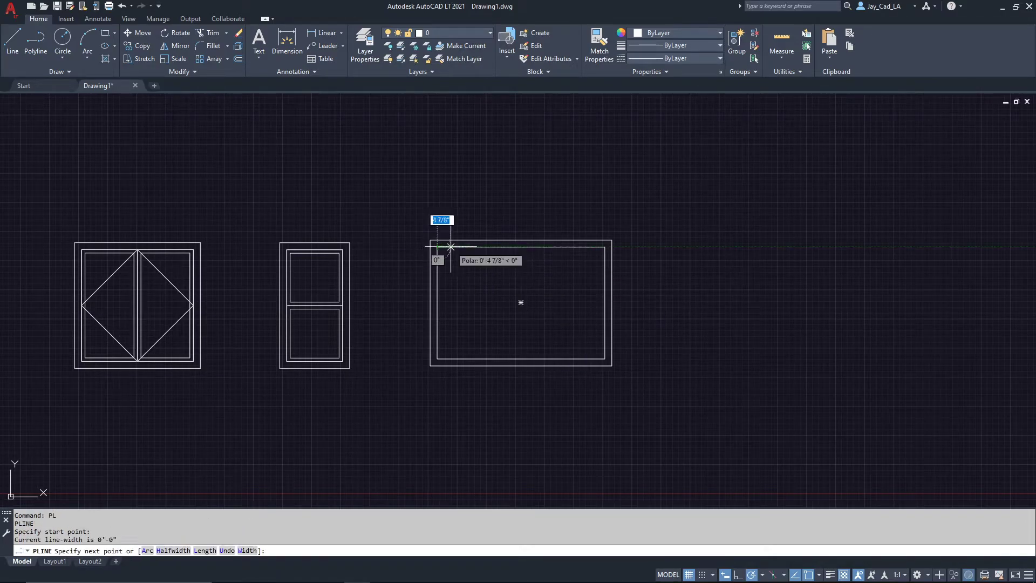
type("24")
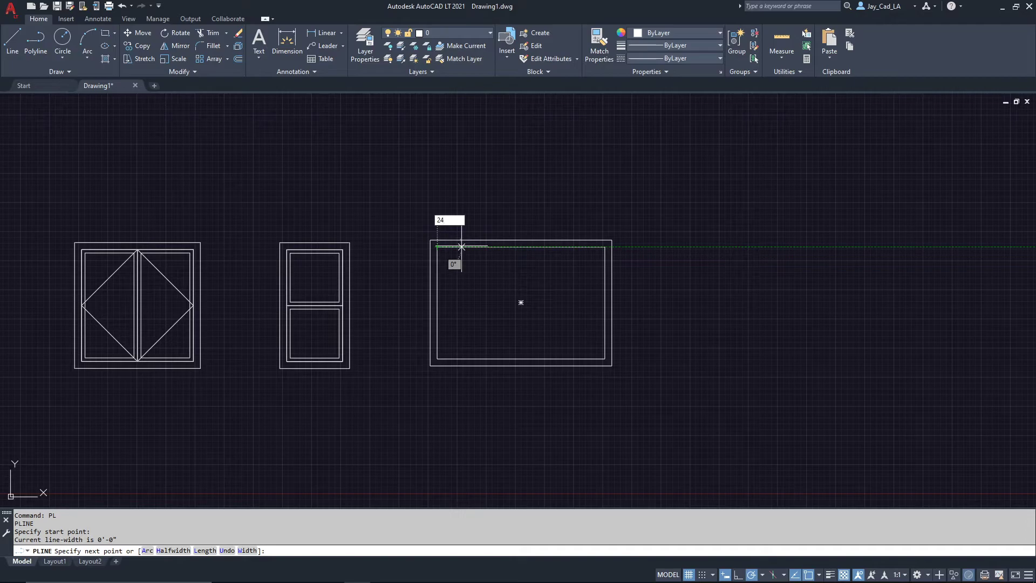
key("Return")
left_click(492, 359)
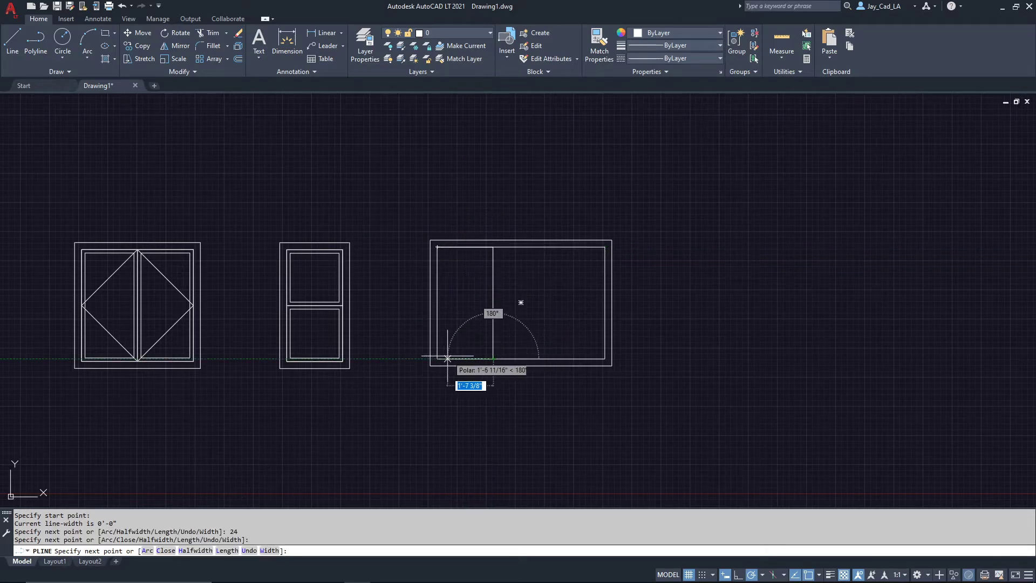
left_click(437, 359)
left_click(438, 247)
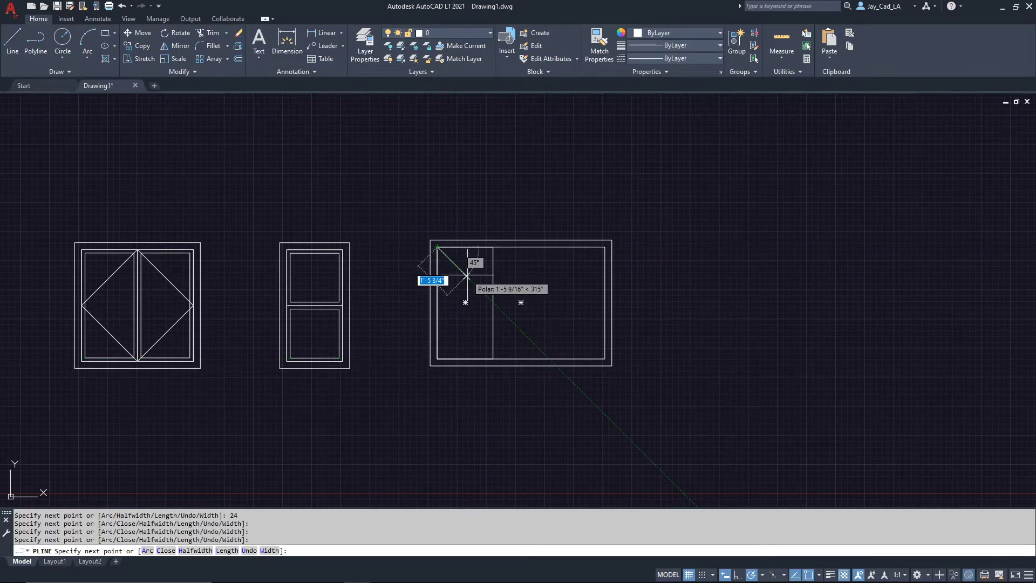
key("Return")
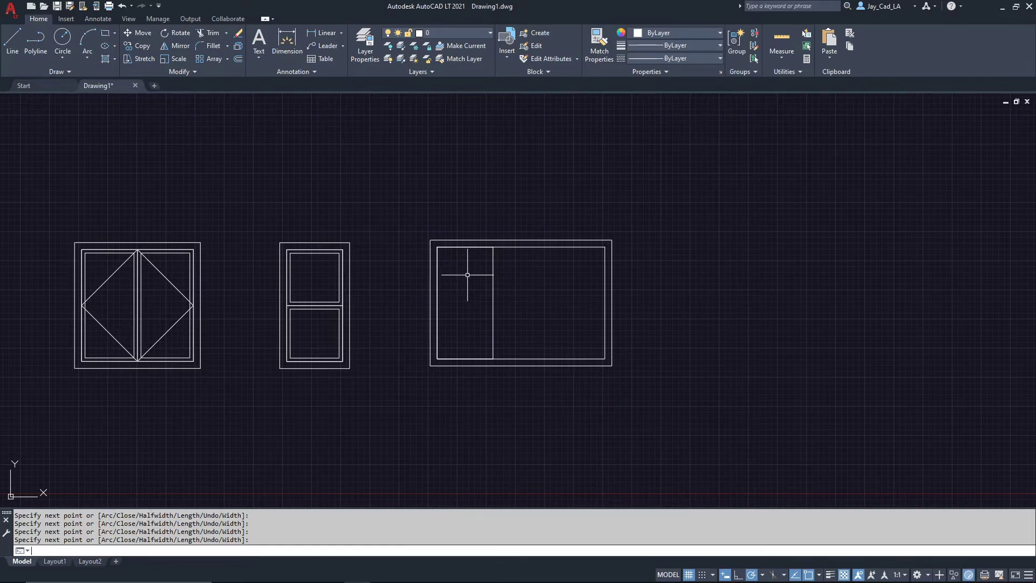
type("o")
key("Return")
- Offset the left bay's rectangle 1.5 inward to create its inner frame
type("1")
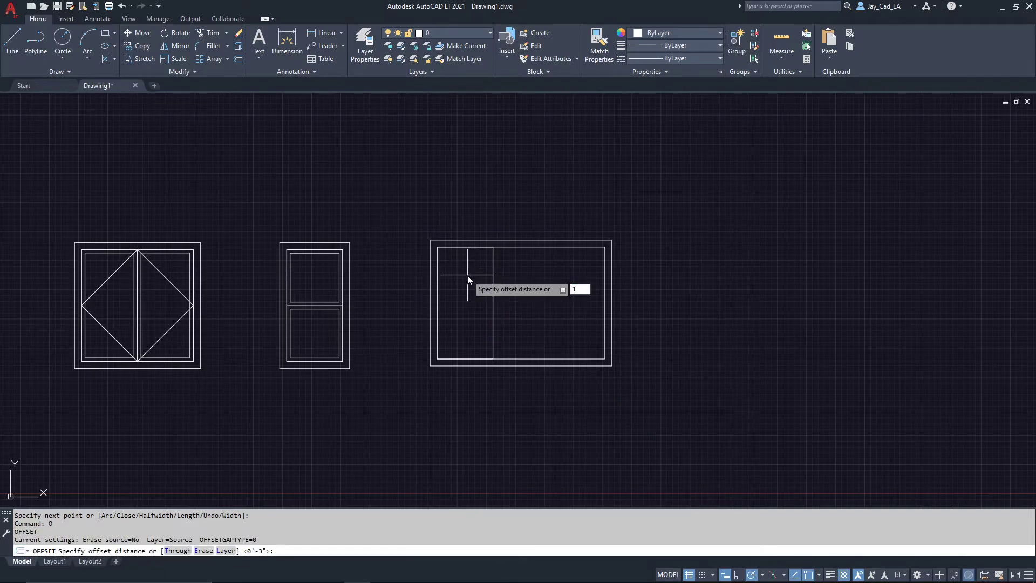
type(".5")
key("Return")
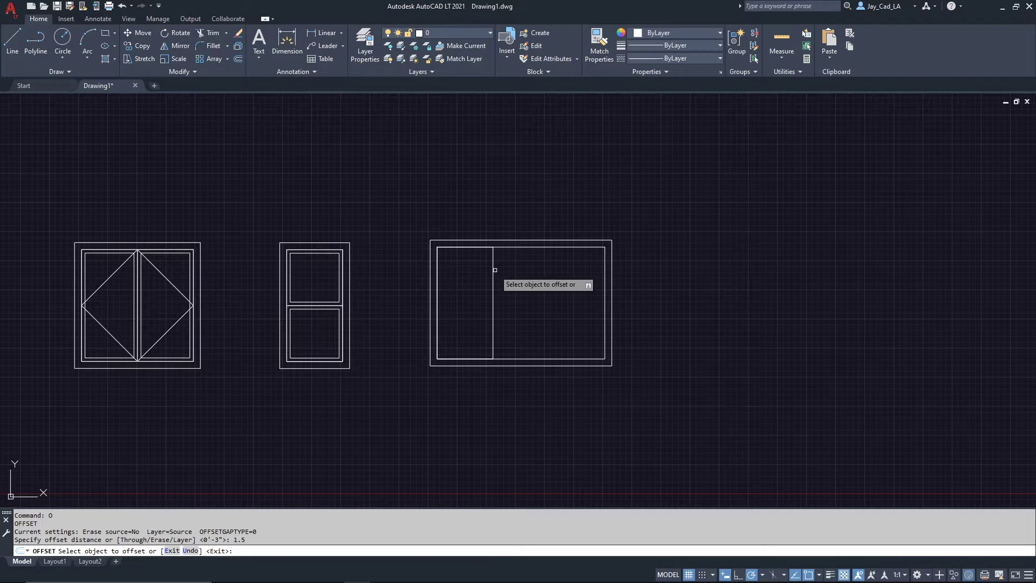
left_click(494, 271)
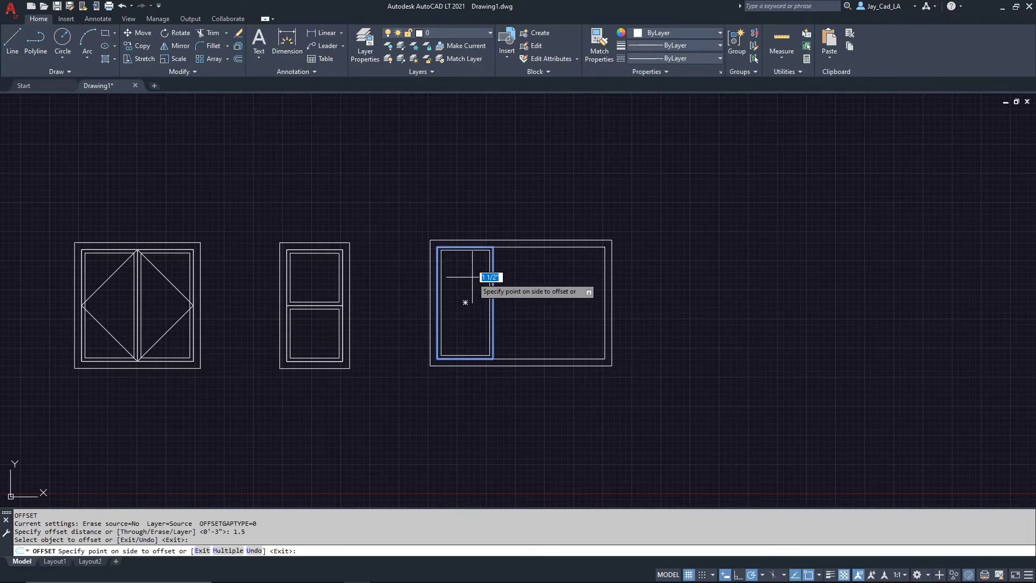
left_click(473, 277)
key("Return")
- Copy the left bay's two rectangles into the middle and right bays
left_click(528, 289)
left_click(474, 318)
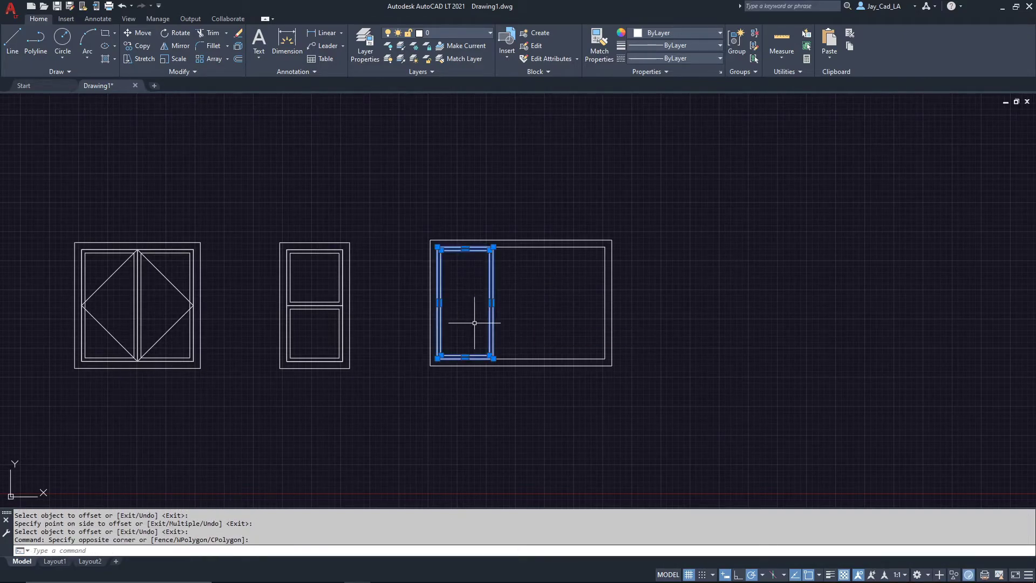
scroll(476, 323, "up", 2)
type("co")
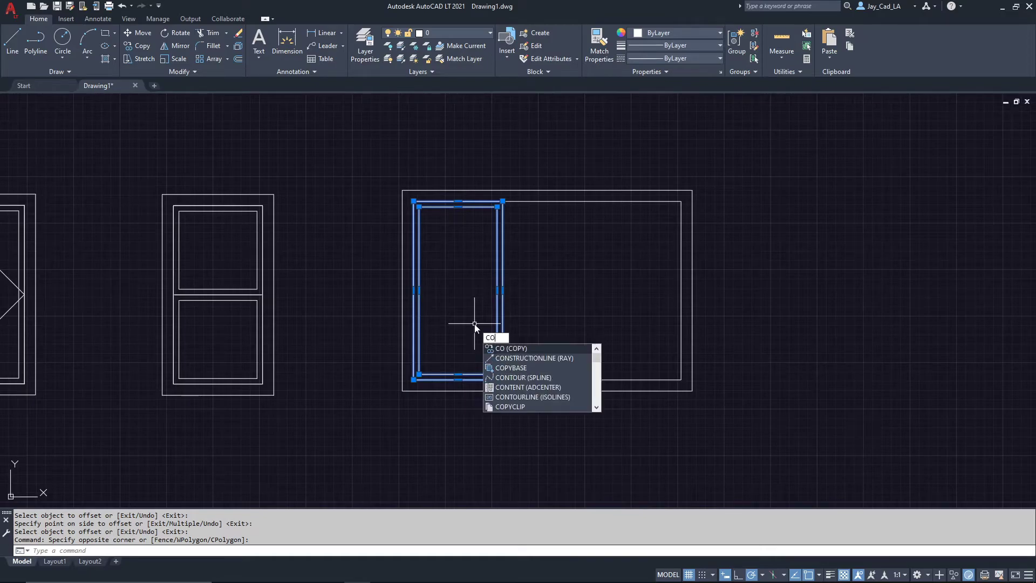
key("Return")
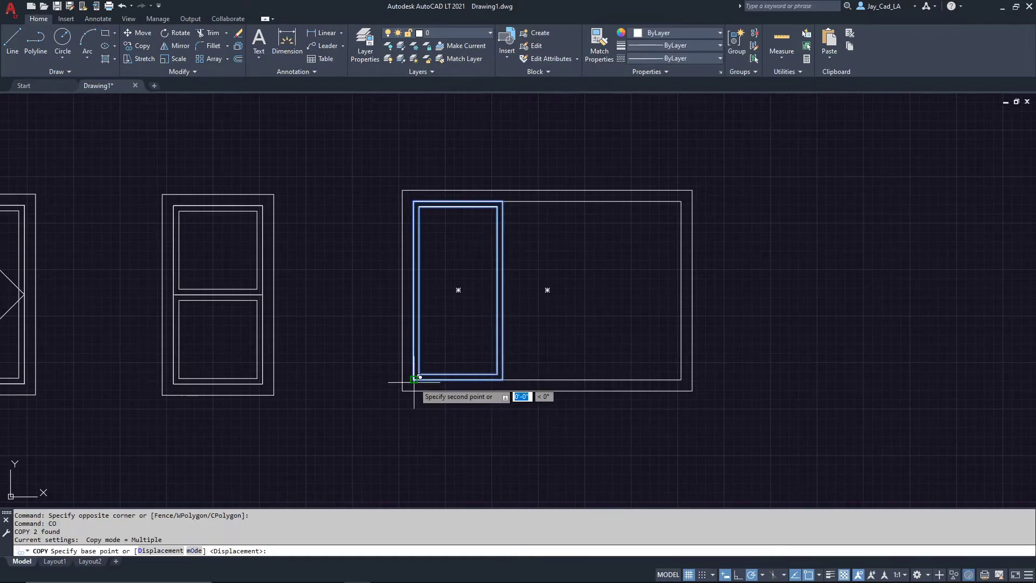
left_click(414, 379)
left_click(502, 379)
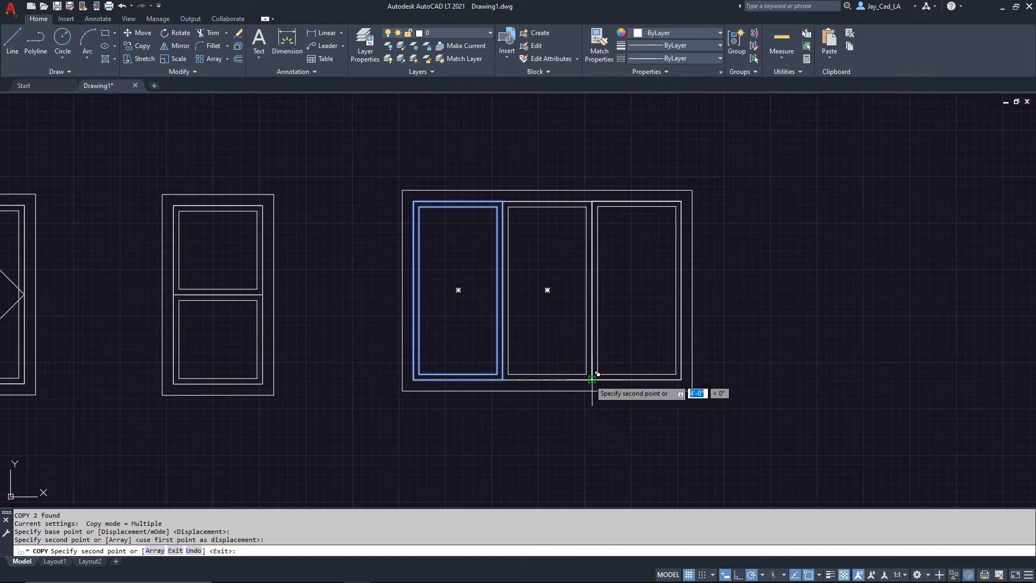
left_click(592, 379)
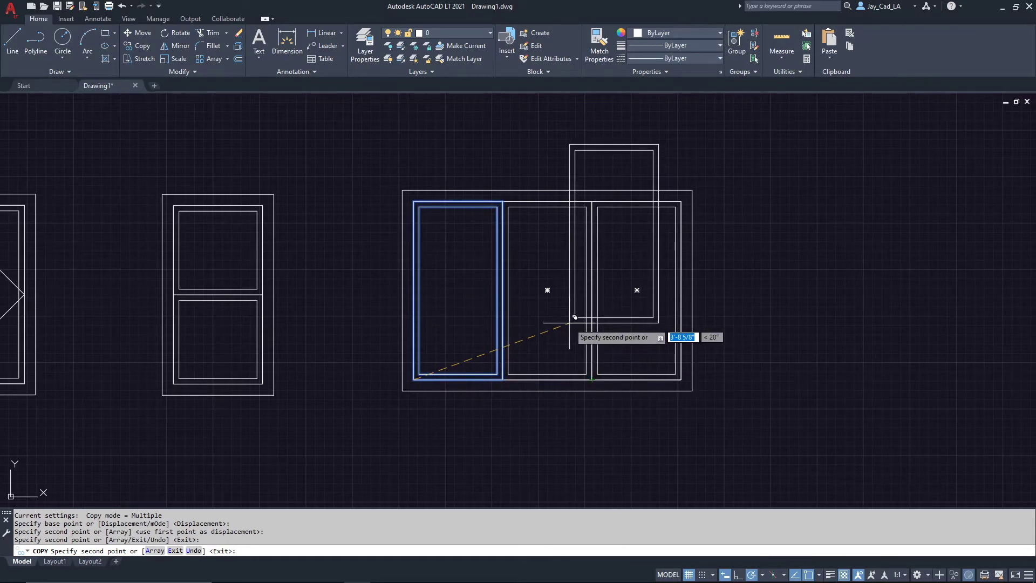
key("Return")
scroll(568, 321, "down", 6)
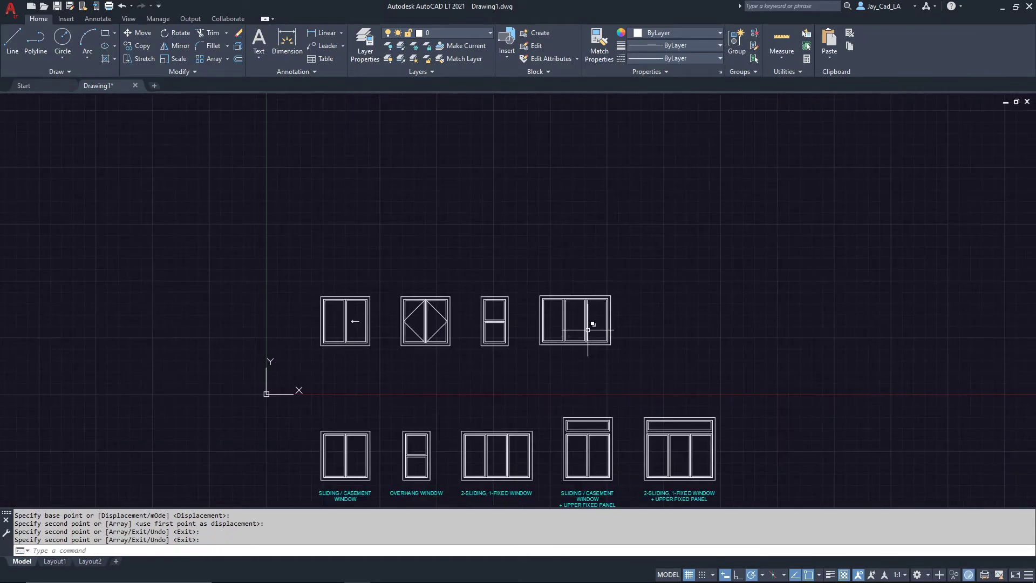
- Copy the existing sliding arrow into the right pane of the three-pane window
middle_click_drag(589, 319, 532, 254)
scroll(470, 300, "up", 2)
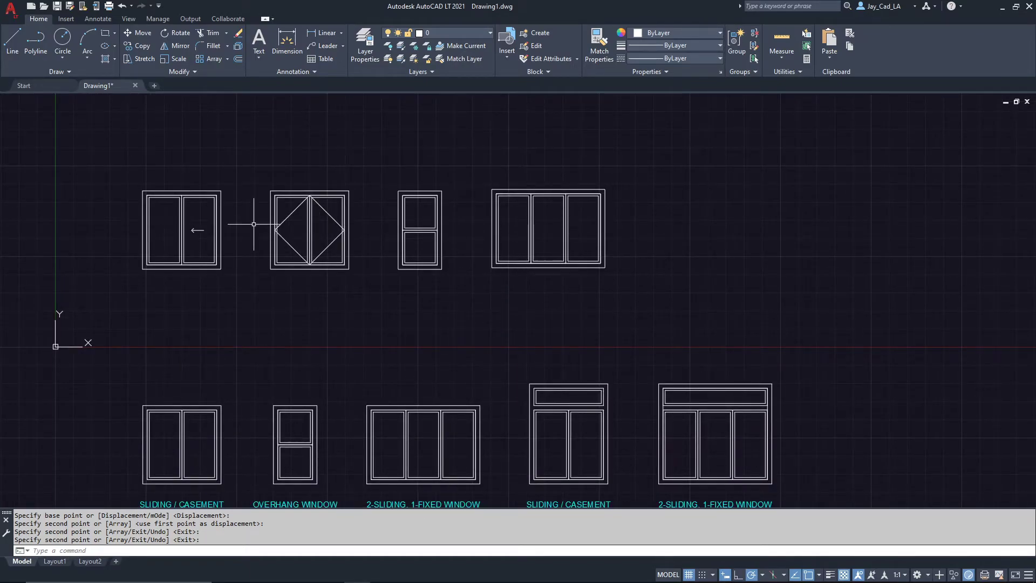
scroll(189, 227, "up", 3)
left_click(187, 215)
left_click(232, 254)
scroll(231, 266, "up", 1)
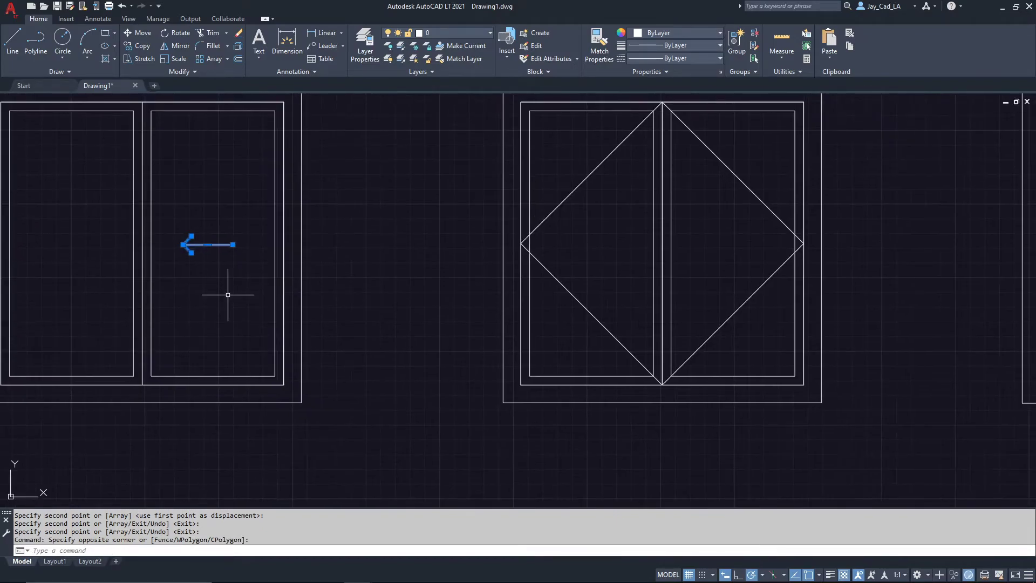
key("Return")
left_click(275, 376)
scroll(276, 374, "down", 3)
scroll(907, 352, "up", 4)
left_click(618, 413)
key("Return")
- Begin mirroring the copied arrow about a line through the window's middle
left_click(405, 241)
left_click(617, 322)
type("MI")
key("Return")
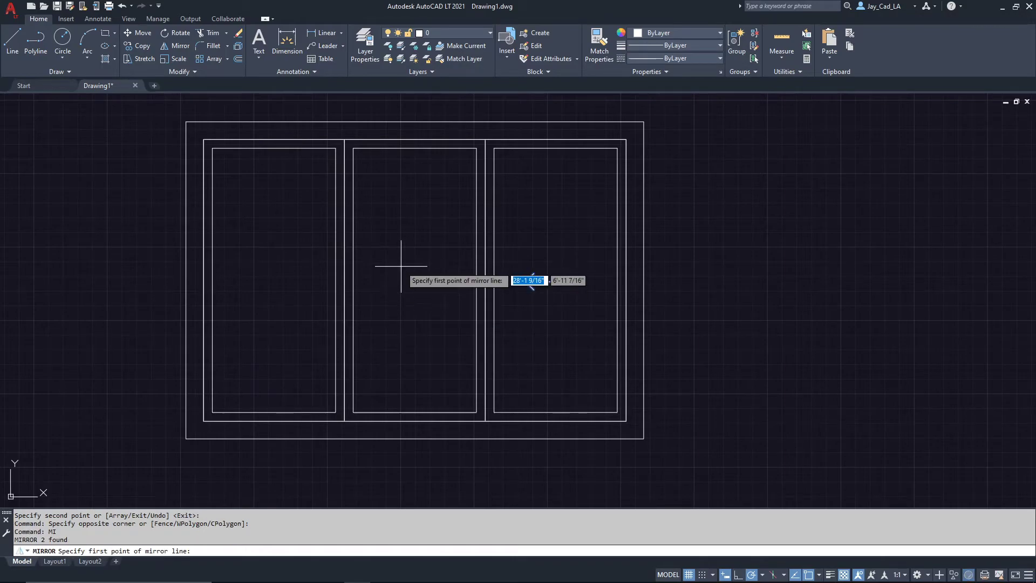
left_click(414, 146)
- Finish the vertical mirror line, keeping the original arrow
left_click(417, 194)
key("Return")
scroll(418, 207, "down", 4)
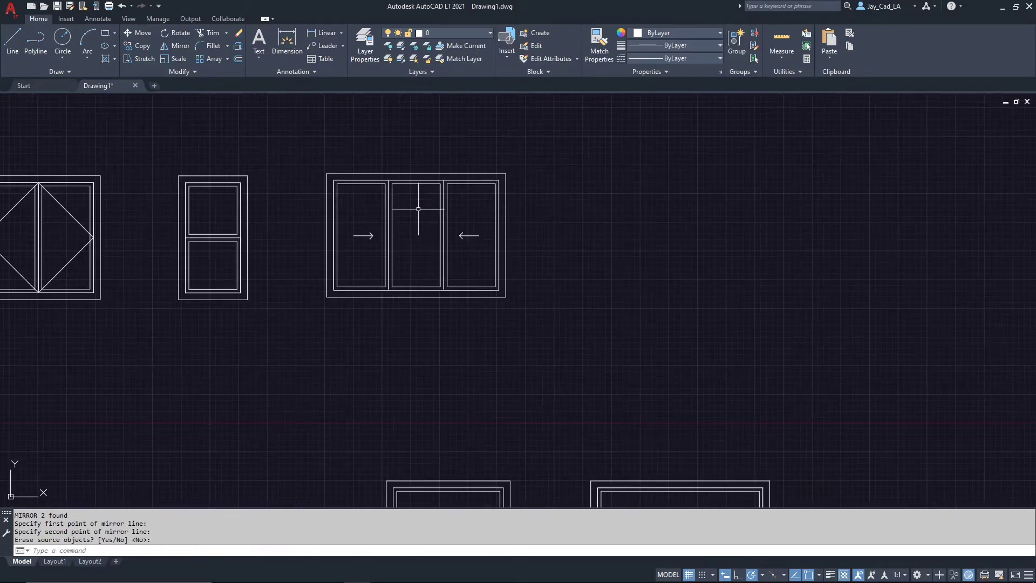
- Copy the whole three-pane window to the right of the original
left_click(314, 152)
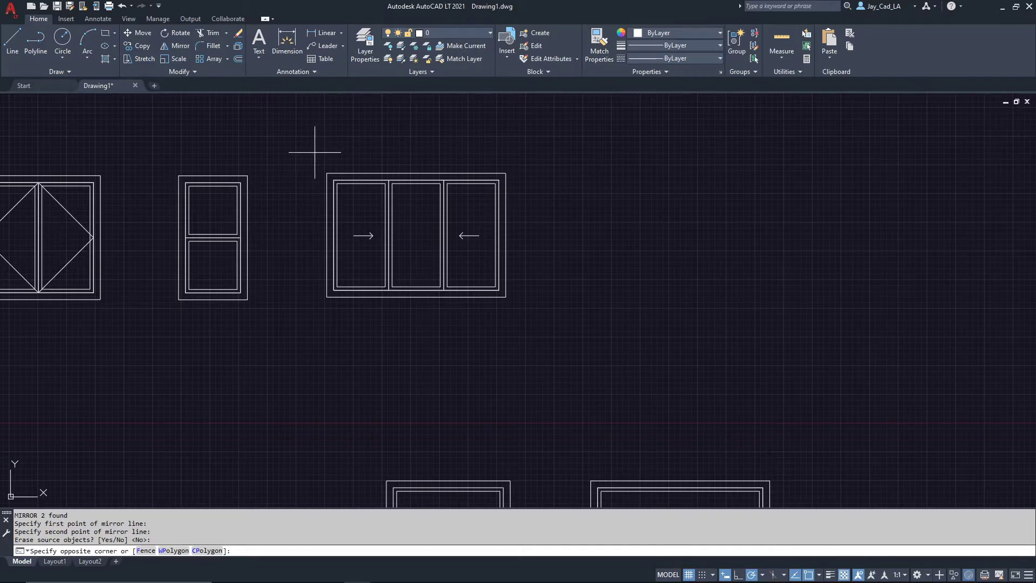
left_click(523, 323)
type("co")
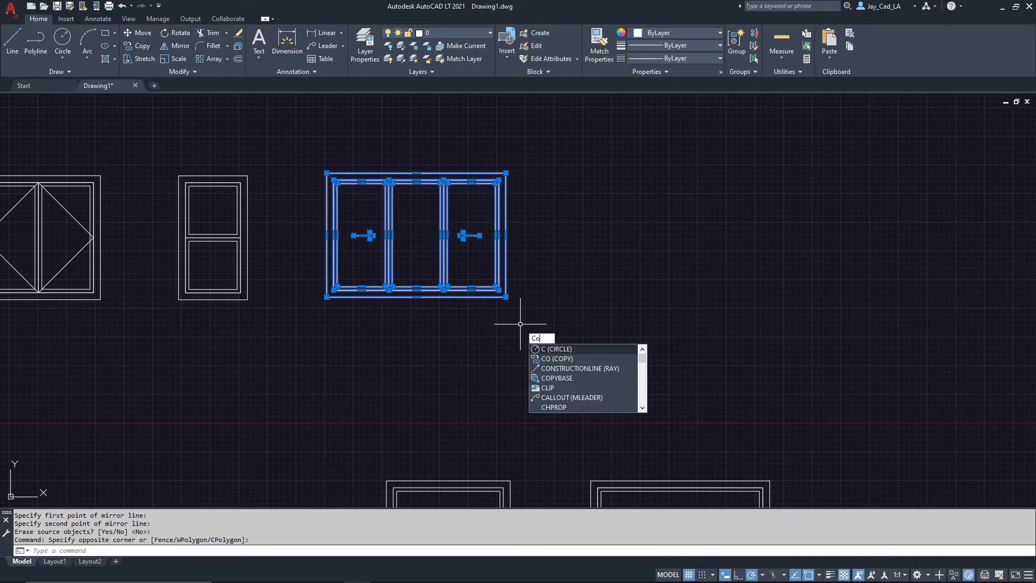
key("Return")
left_click(412, 328)
left_click(628, 327)
key("Return")
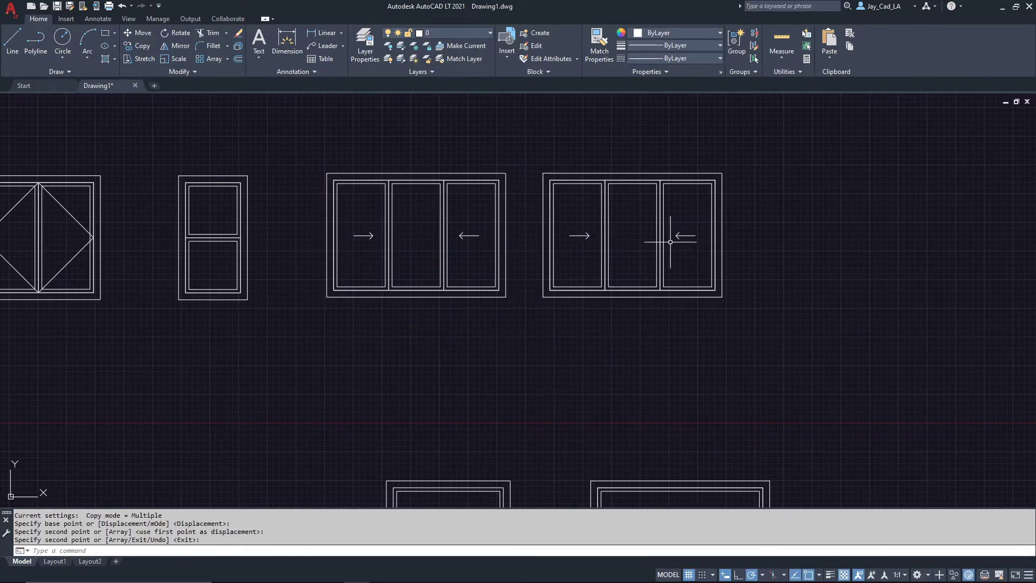
middle_click_drag(666, 232, 618, 254)
left_click(479, 243)
- Erase the copy's arrows and draw a casement V in its right pane to the frame midpoint
left_click(689, 277)
key("Delete")
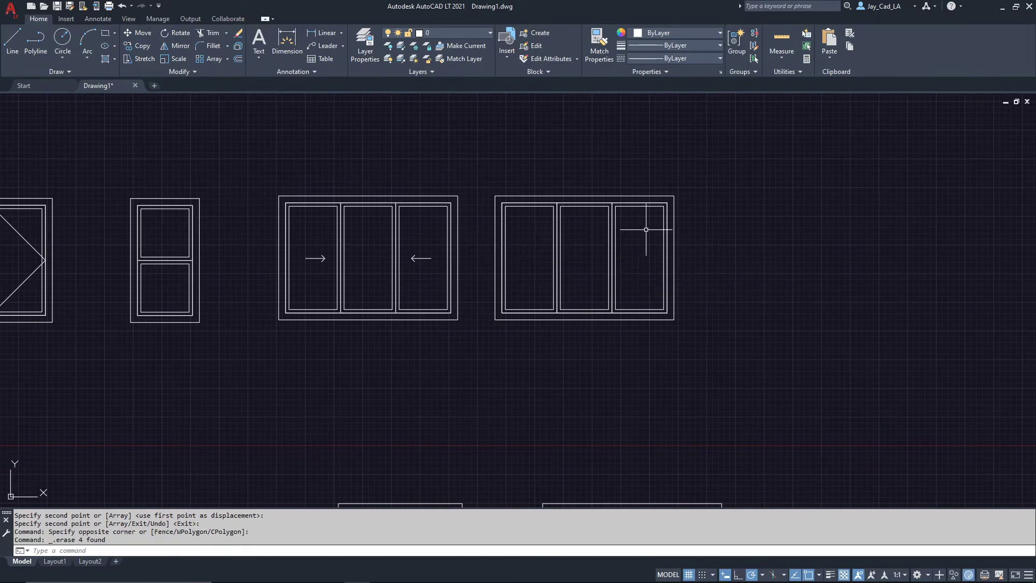
key("Return")
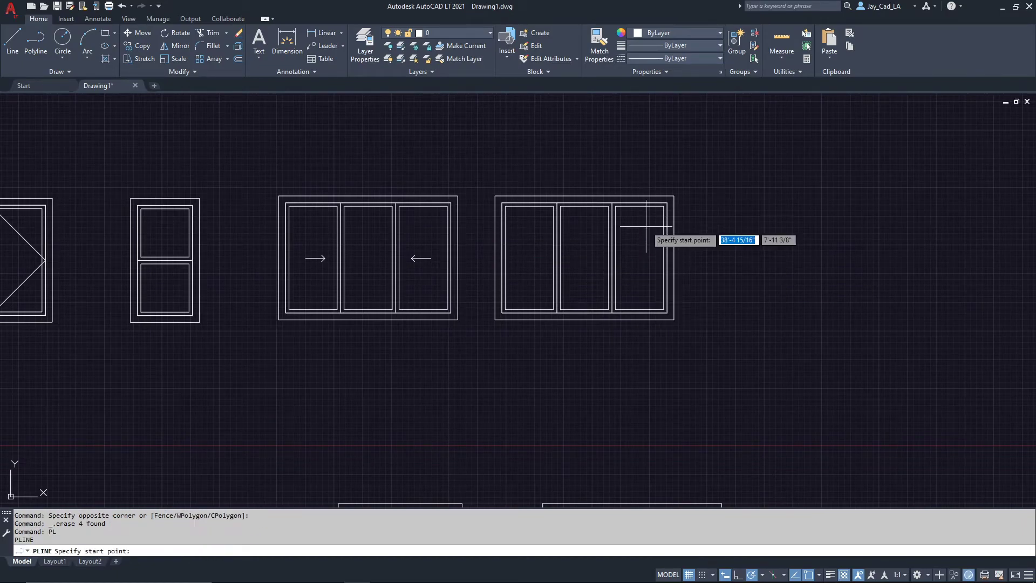
scroll(648, 227, "up", 4)
left_click(613, 203)
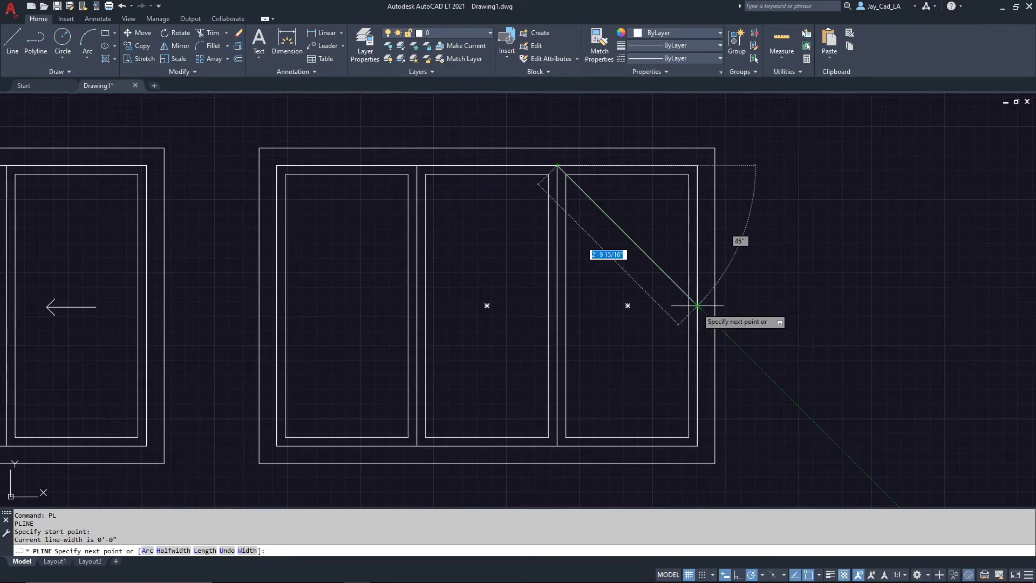
left_click(697, 305)
left_click(557, 446)
key("Return")
key("Return")
- Draw the matching casement V in the left pane, then zoom out over the sheet
left_click(417, 165)
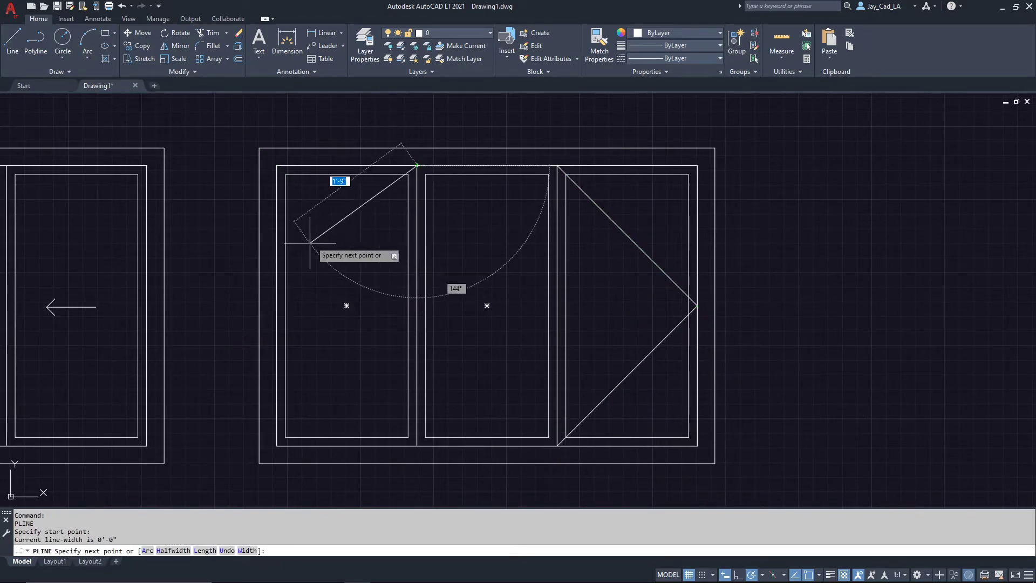
left_click(277, 305)
left_click(417, 446)
key("Return")
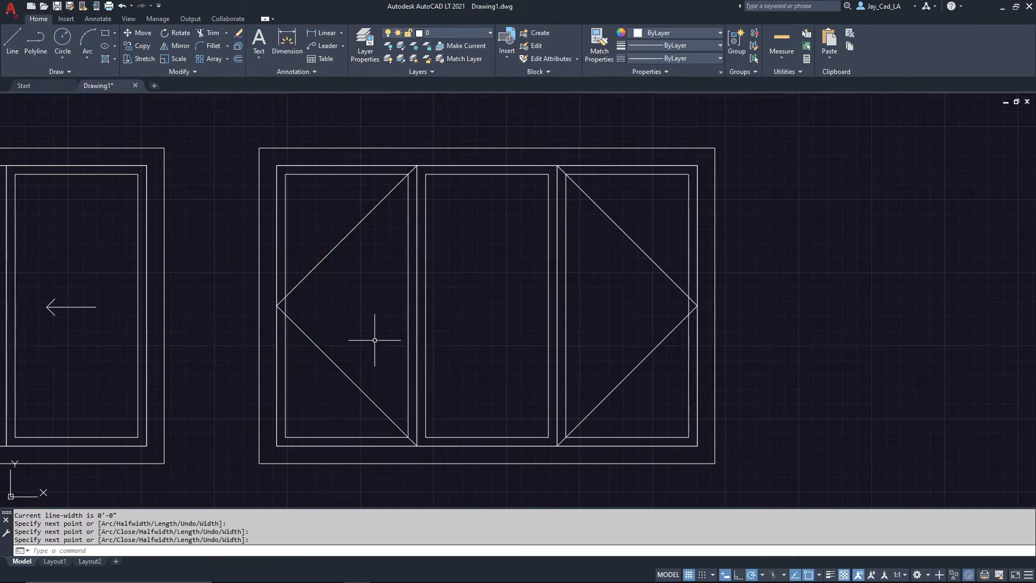
scroll(501, 238, "down", 5)
middle_click_drag(572, 290, 514, 243)
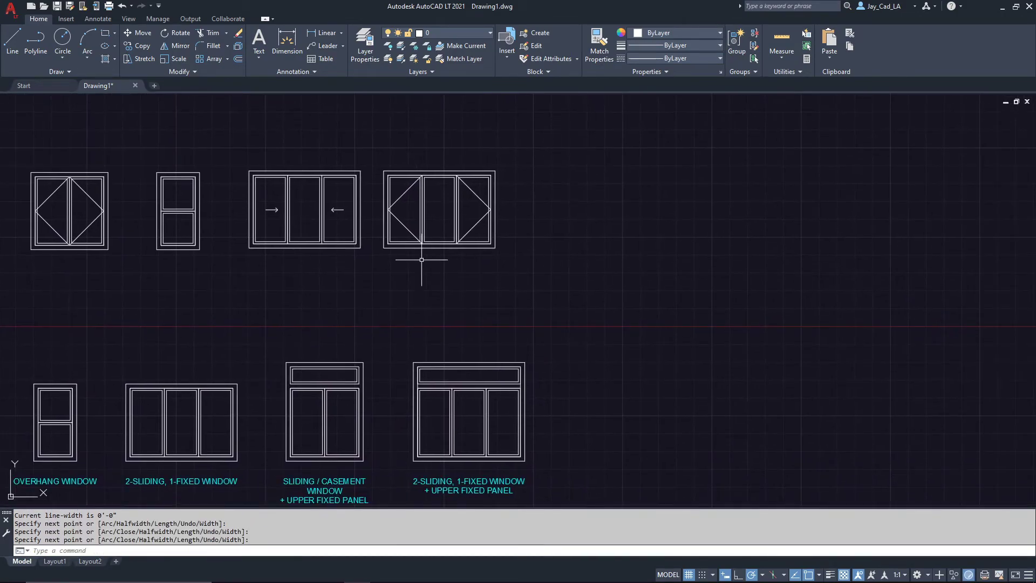
middle_click_drag(333, 389, 376, 316)
middle_click_drag(498, 358, 545, 363)
middle_click_drag(379, 404, 433, 427)
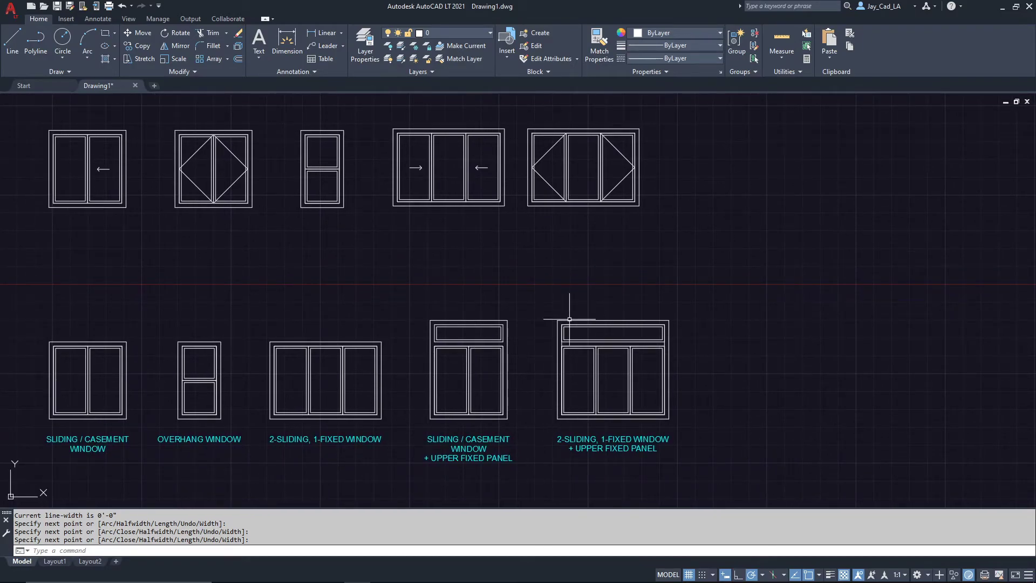
scroll(489, 342, "up", 2)
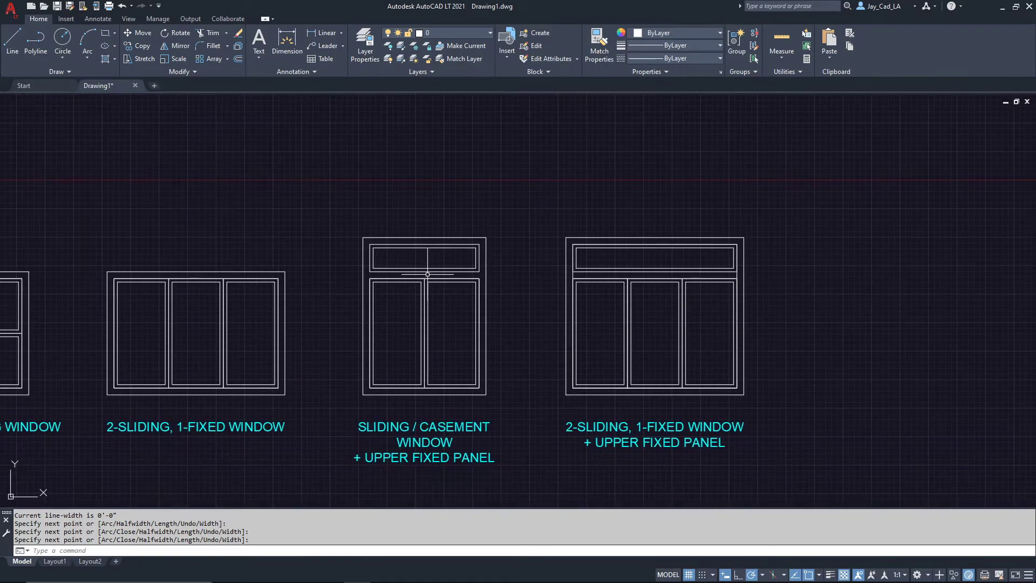
scroll(453, 257, "down", 4)
middle_click_drag(477, 188, 449, 233)
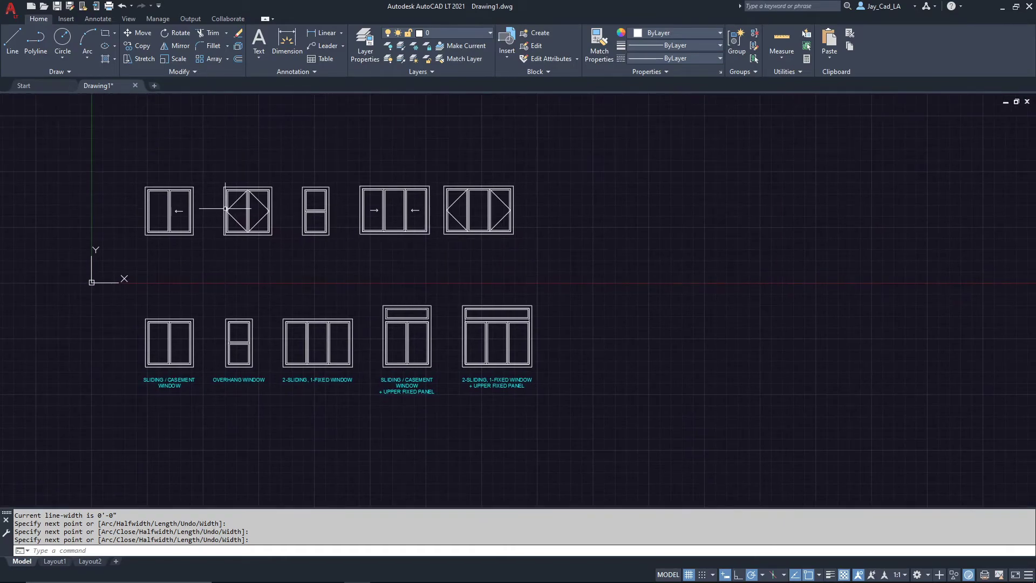
scroll(600, 167, "up", 2)
scroll(521, 210, "up", 2)
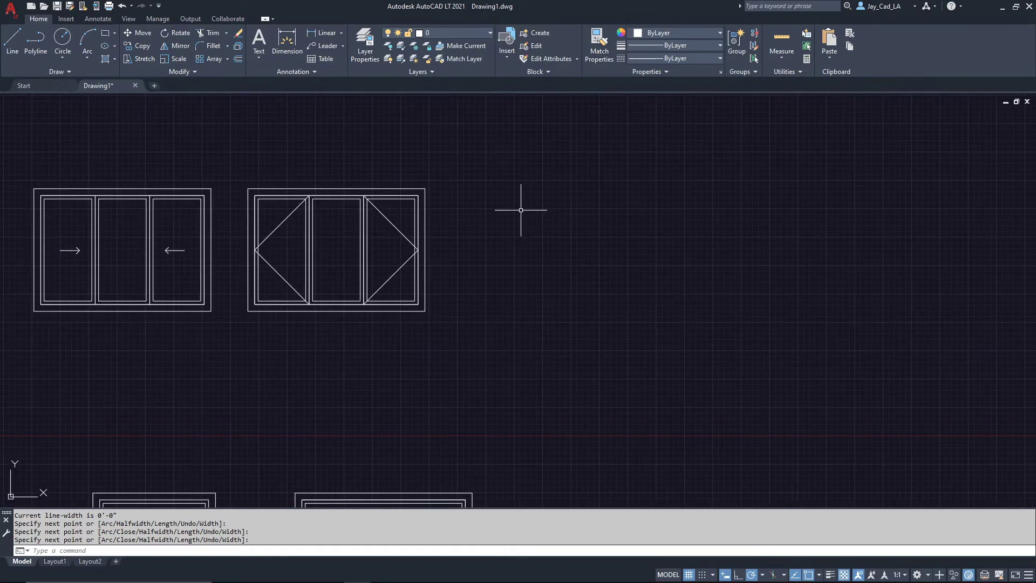
- Draw a closed 48 × 36 polyline rectangle right of the three-pane casement window
key("Return")
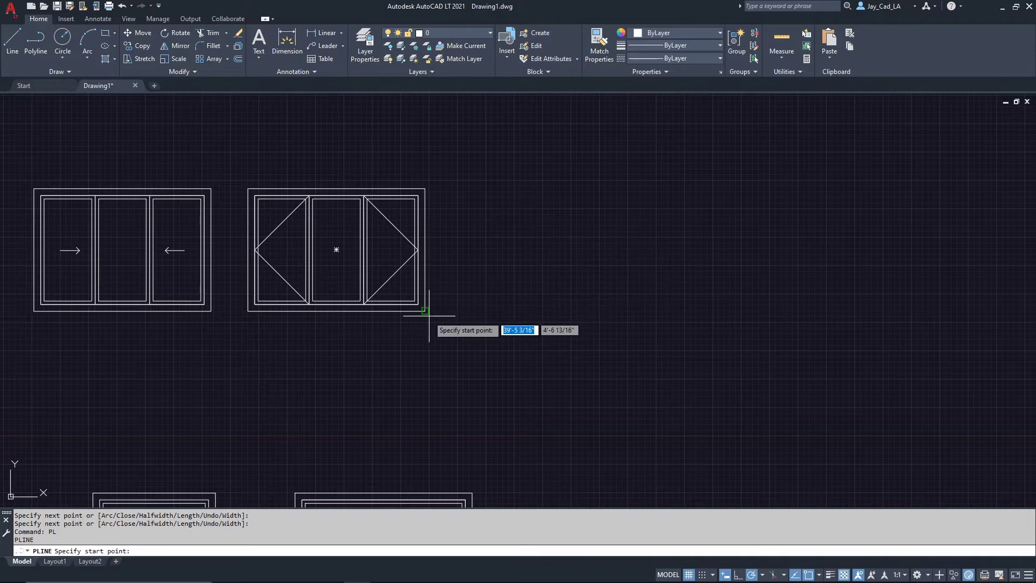
left_click(513, 304)
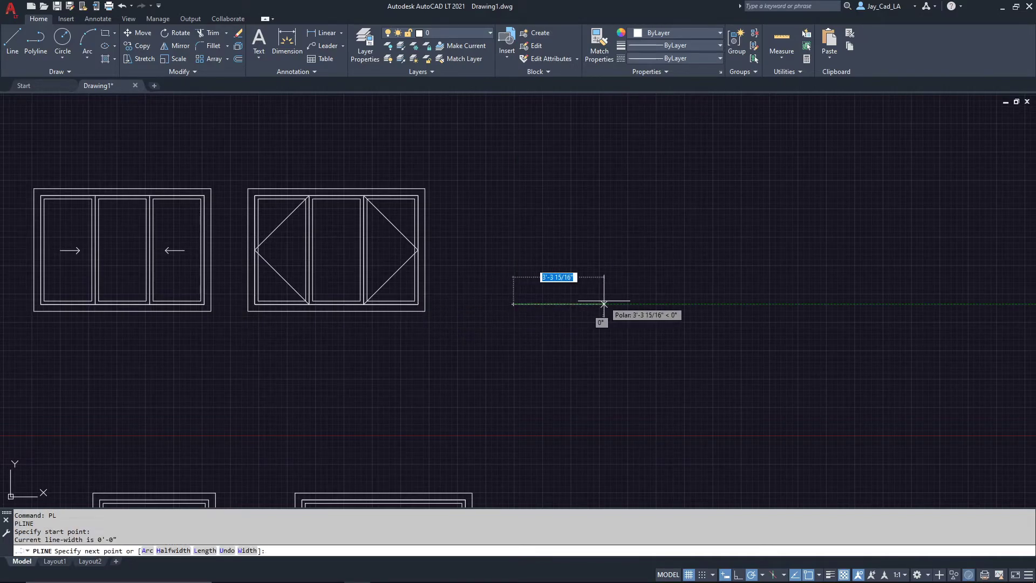
type("48")
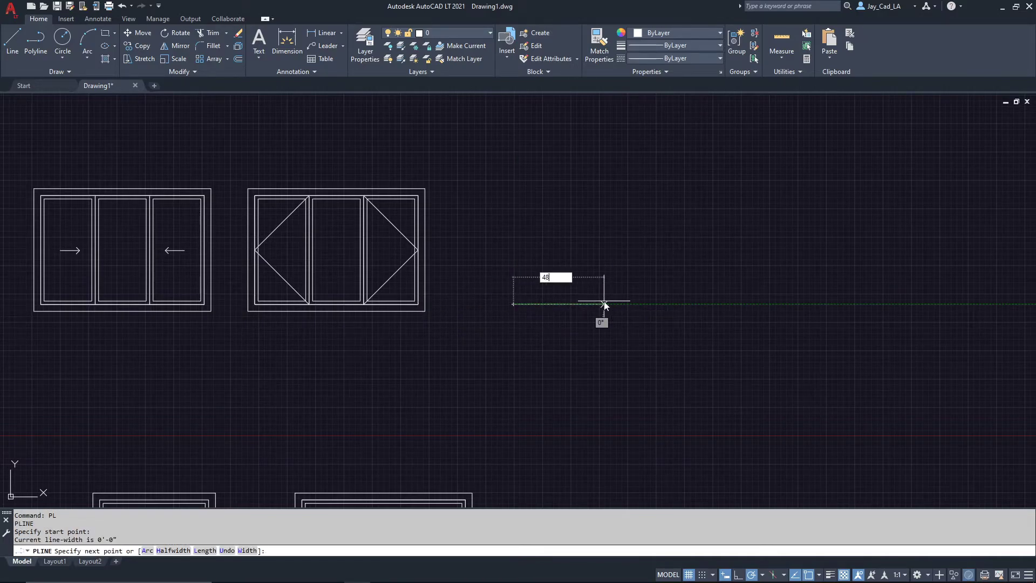
key("Return")
type("4")
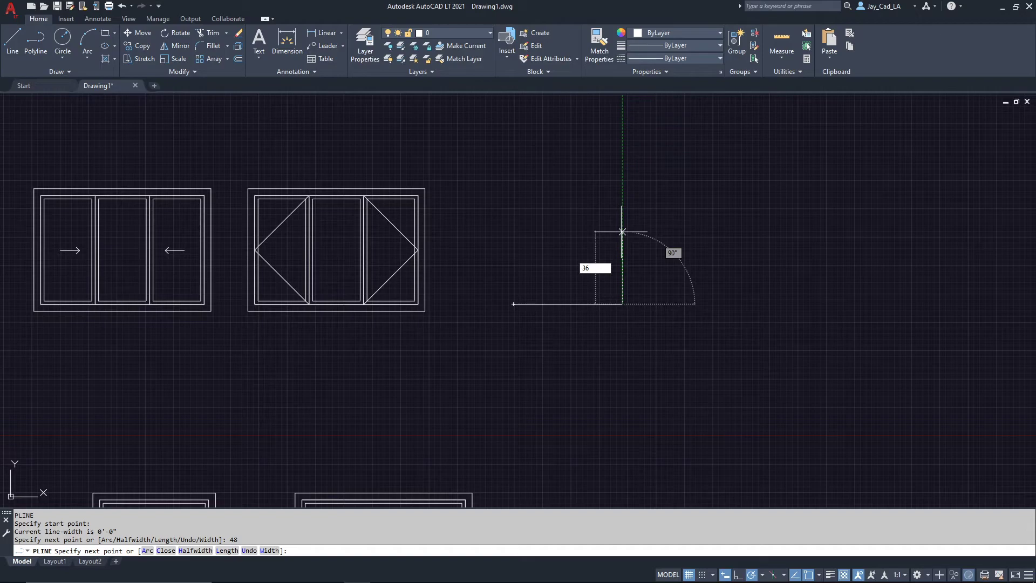
type("6")
key("Return")
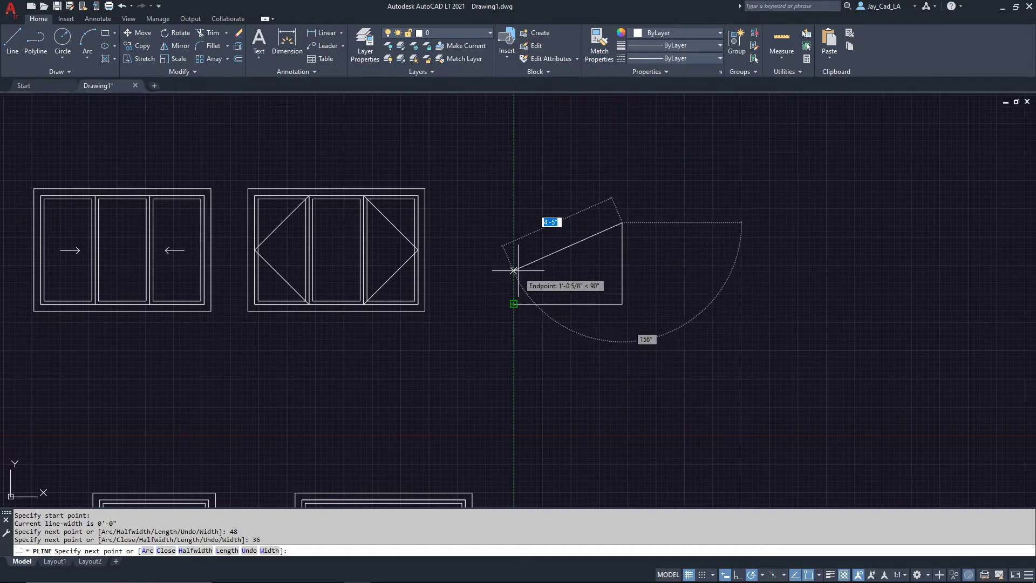
left_click(512, 223)
left_click(514, 304)
middle_click_drag(579, 236, 546, 270)
key("Return")
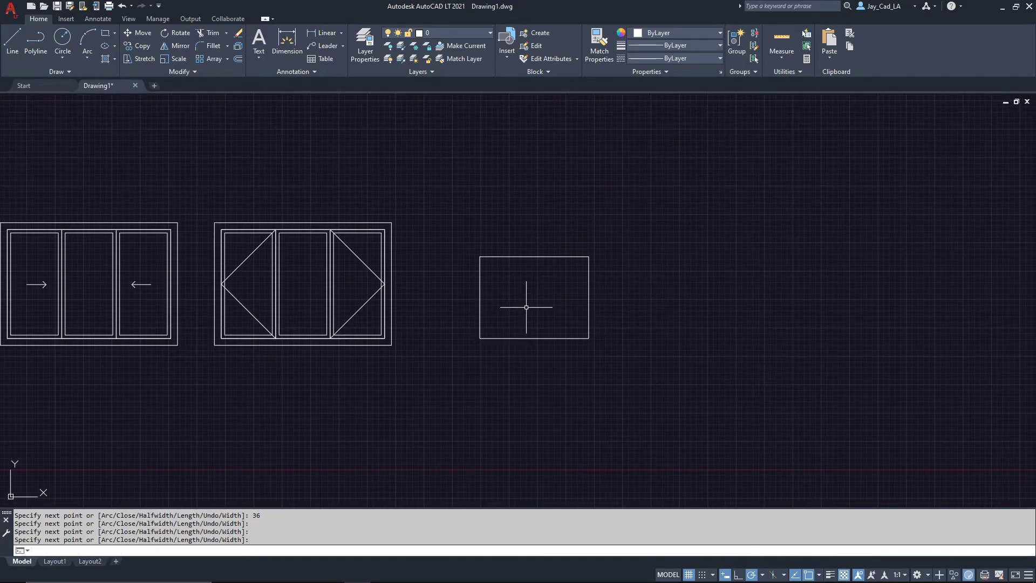
scroll(527, 307, "down", 3)
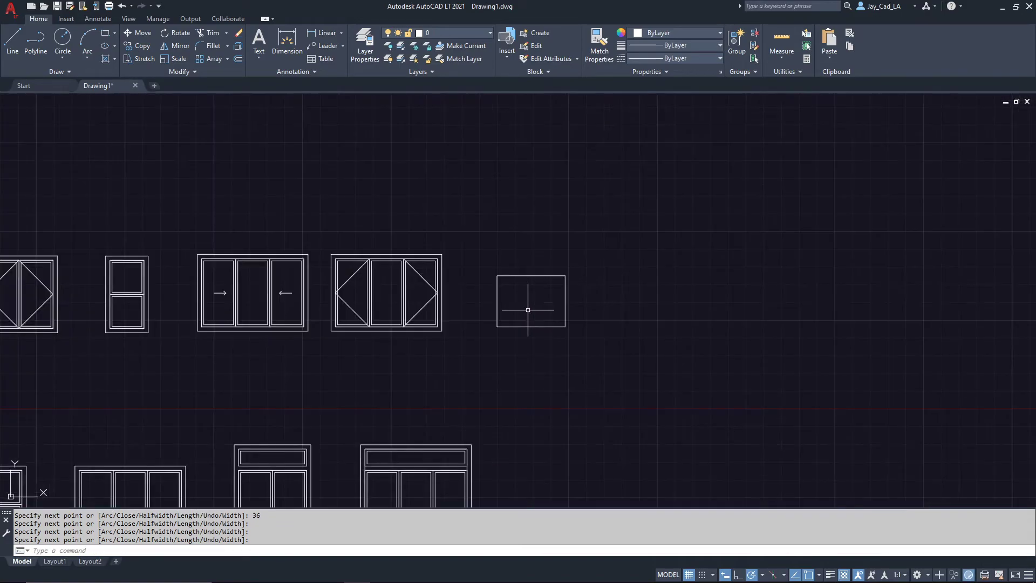
scroll(552, 257, "up", 3)
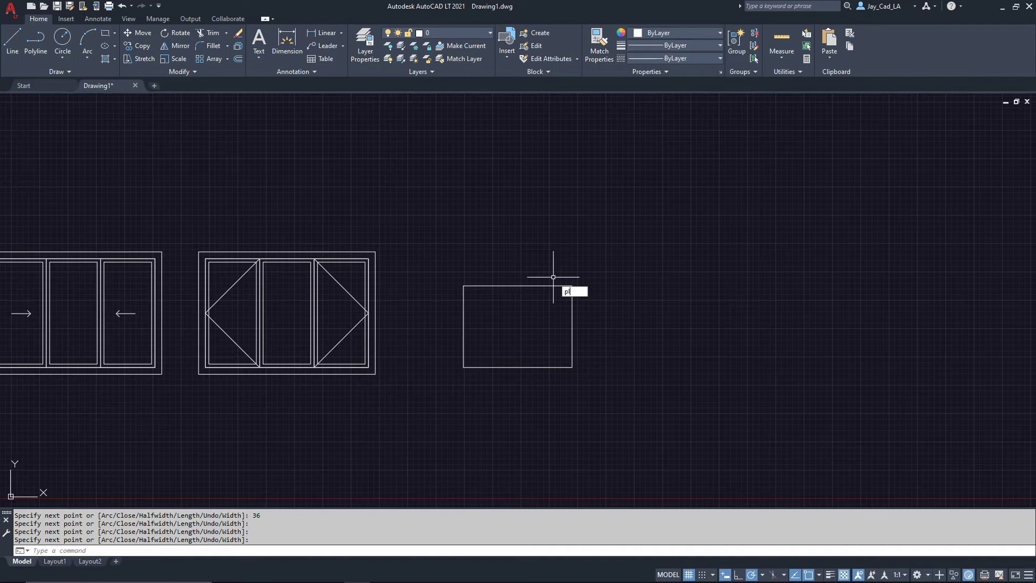
- Draw a closed 12"-high polyline panel spanning the window, starting 3" above its top-right corner
key("Return")
scroll(567, 282, "up", 4)
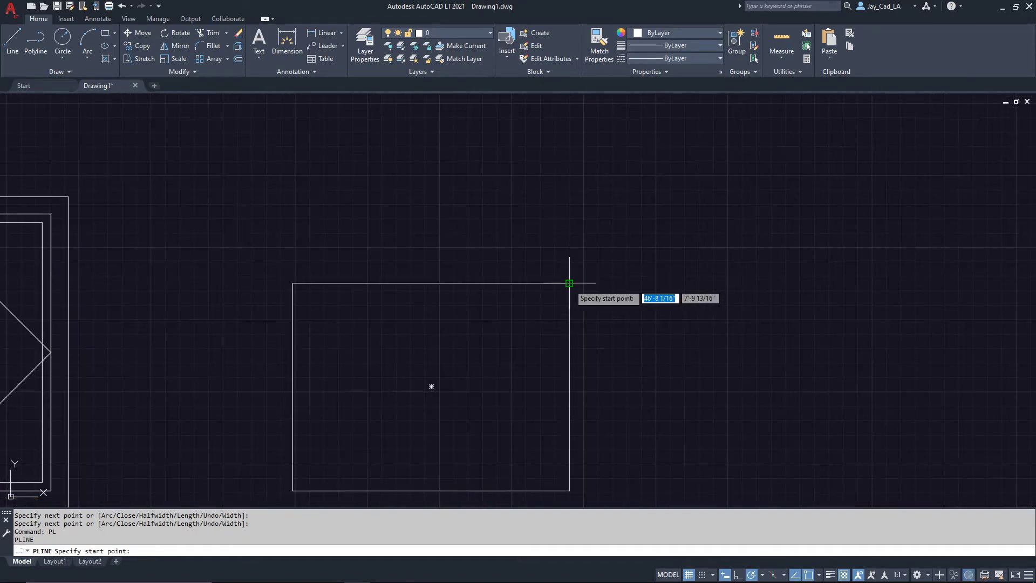
scroll(577, 241, "down", 2)
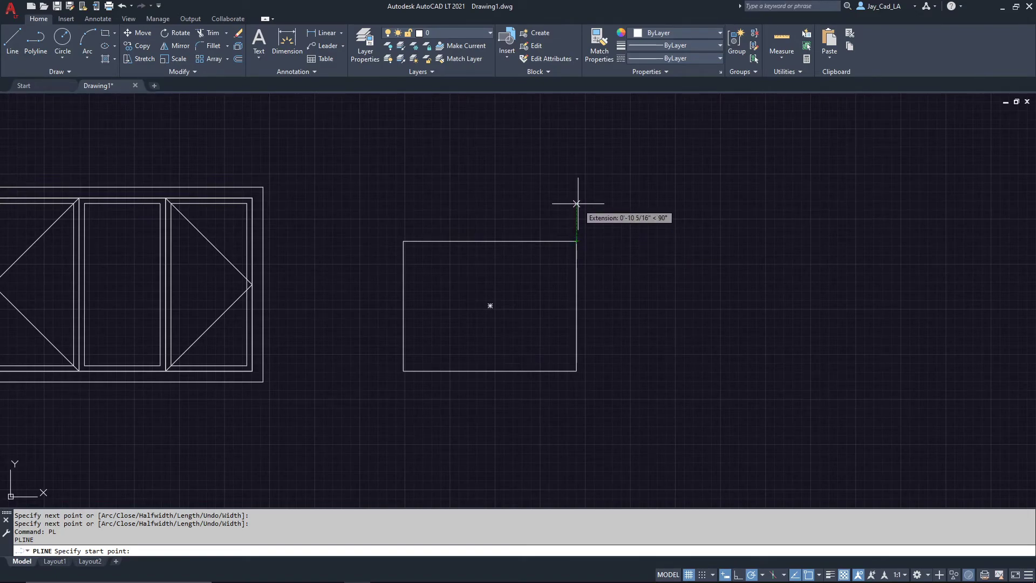
type("3")
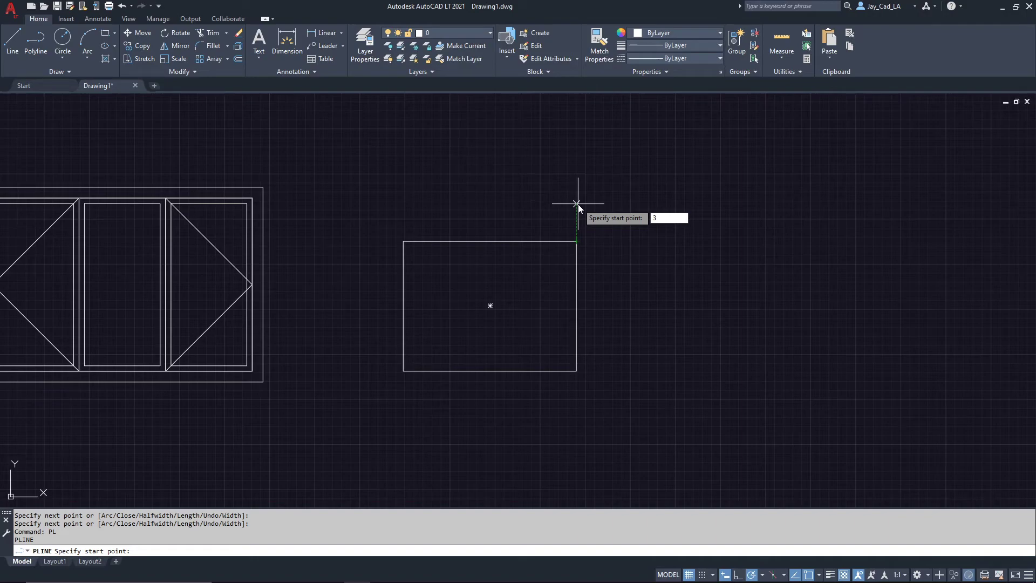
key("Return")
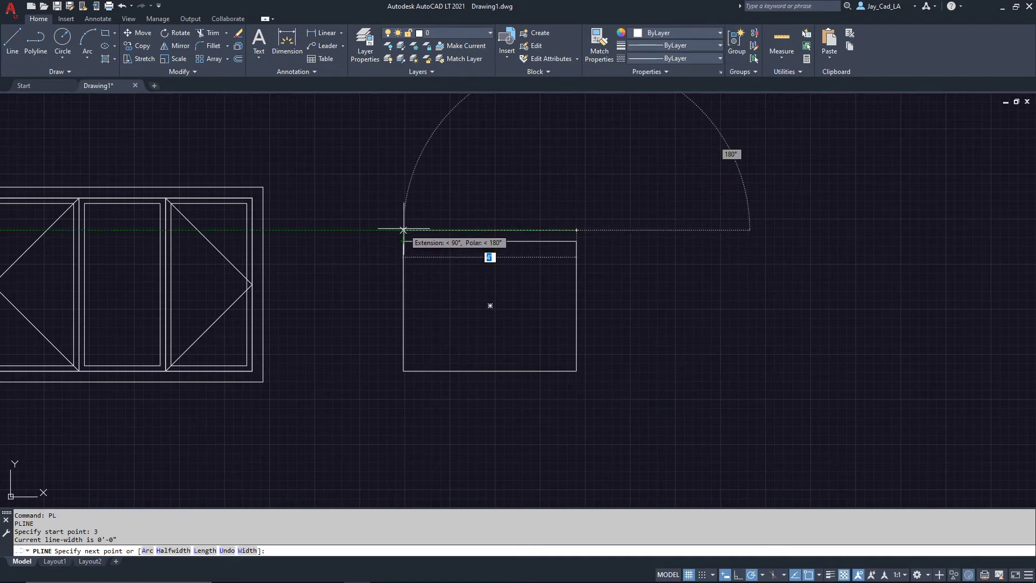
left_click(404, 230)
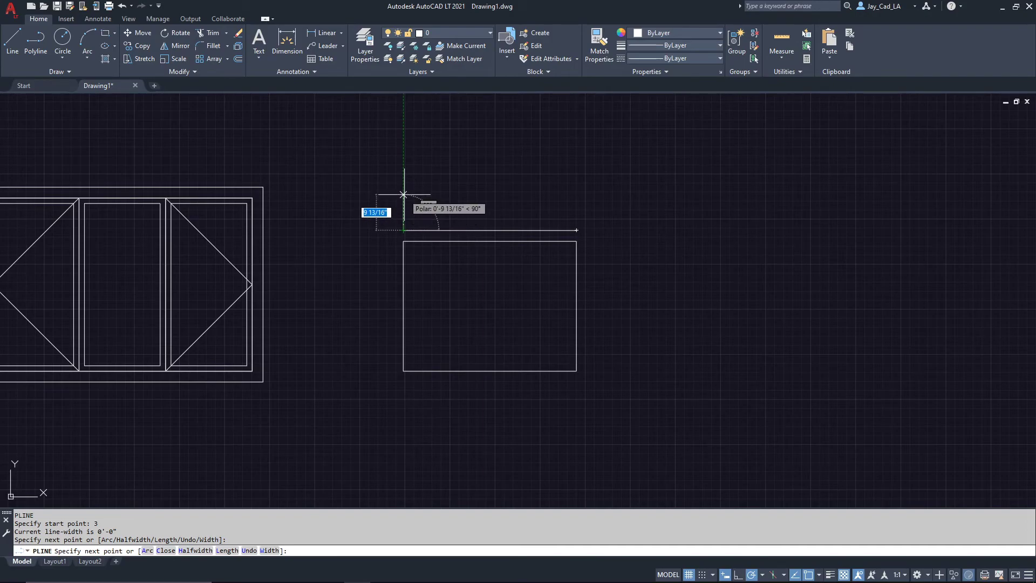
type("12")
key("Return")
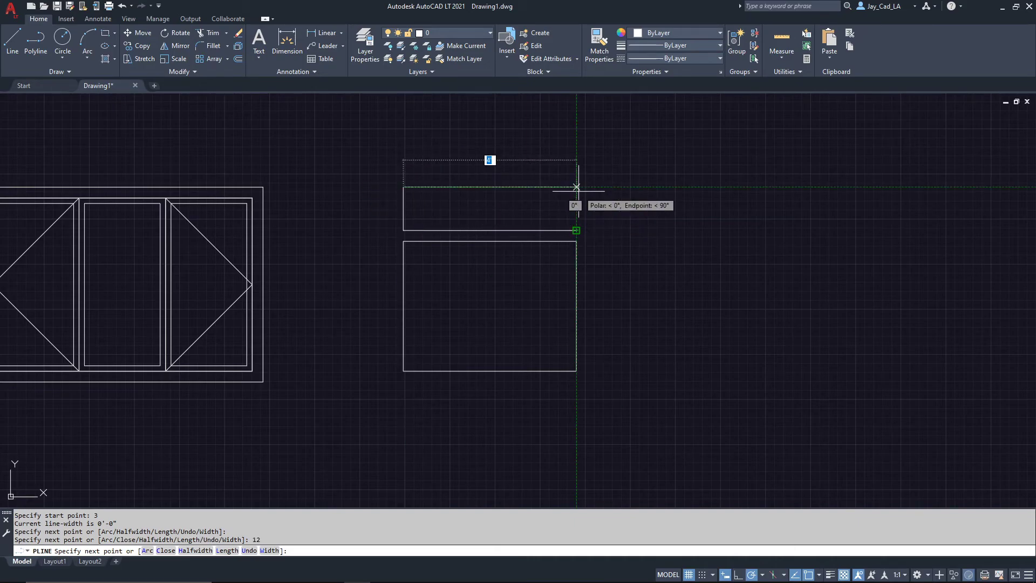
left_click(576, 188)
left_click(576, 230)
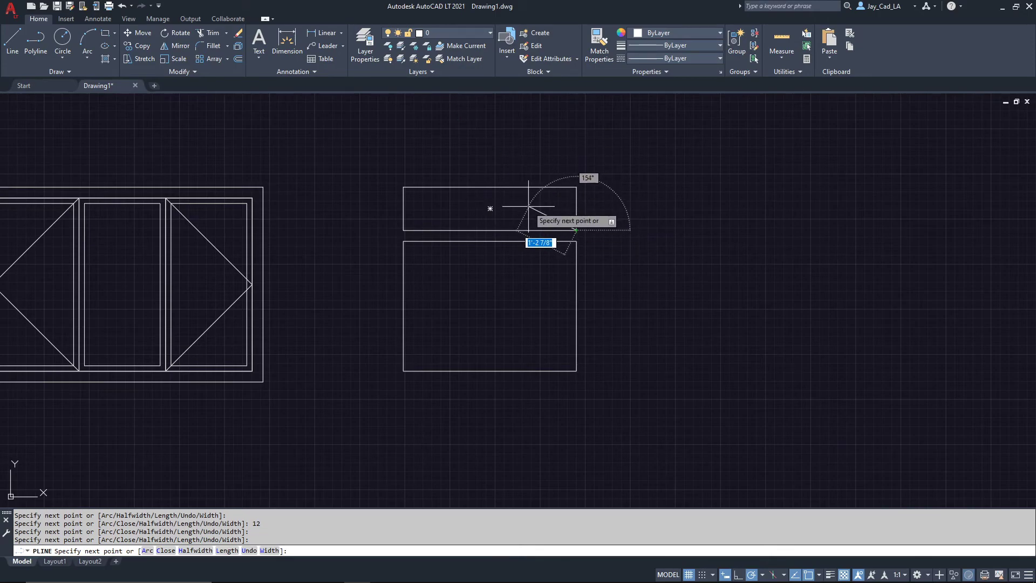
key("Return")
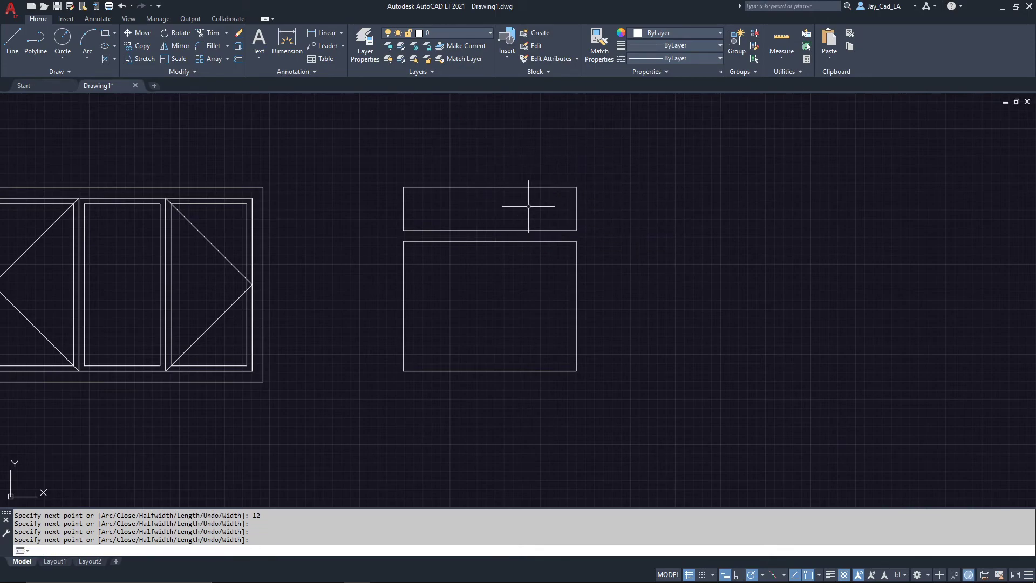
- Draw the left sash rectangle from the top midpoint and offset a 1 1/2" inner frame inside it
type("REC")
key("Return")
left_click(491, 241)
left_click(405, 371)
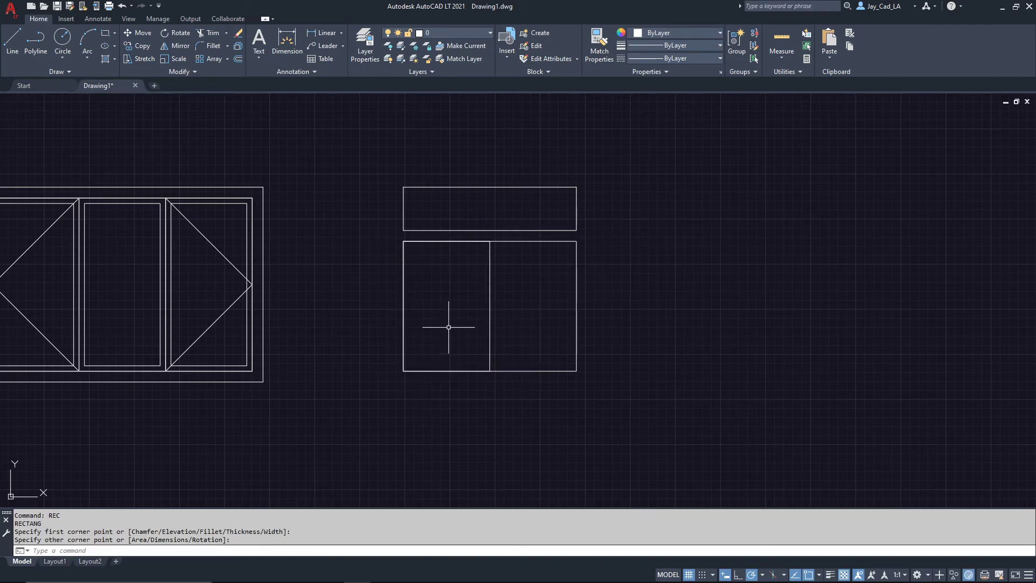
type("o")
key("Return")
key("Return")
left_click(490, 278)
left_click(447, 254)
- Mirror the left sash and its inner frame about the window's vertical centreline, keeping the original
key("Return")
left_click(508, 273)
left_click(486, 277)
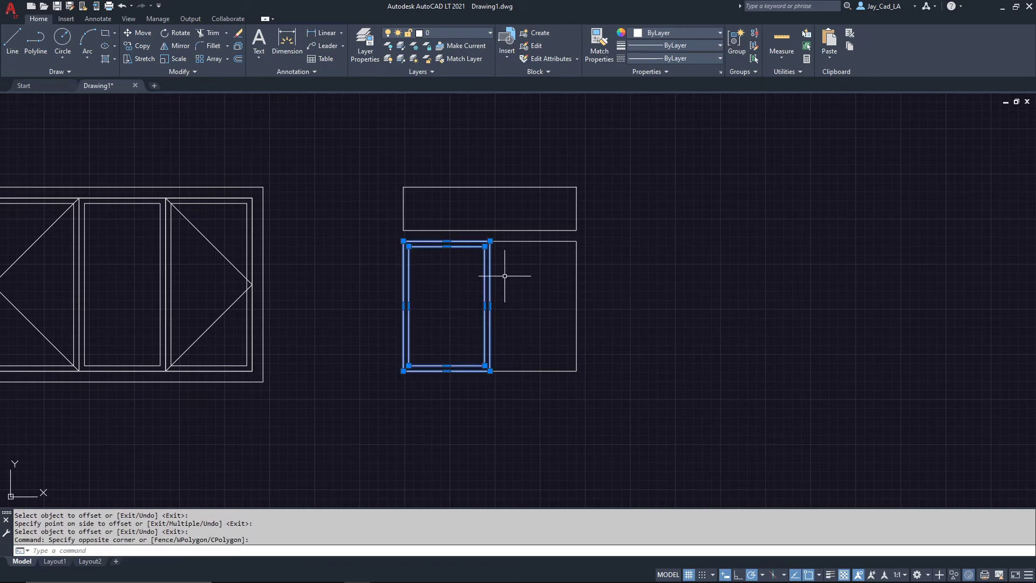
type("mi")
key("Return")
left_click(490, 241)
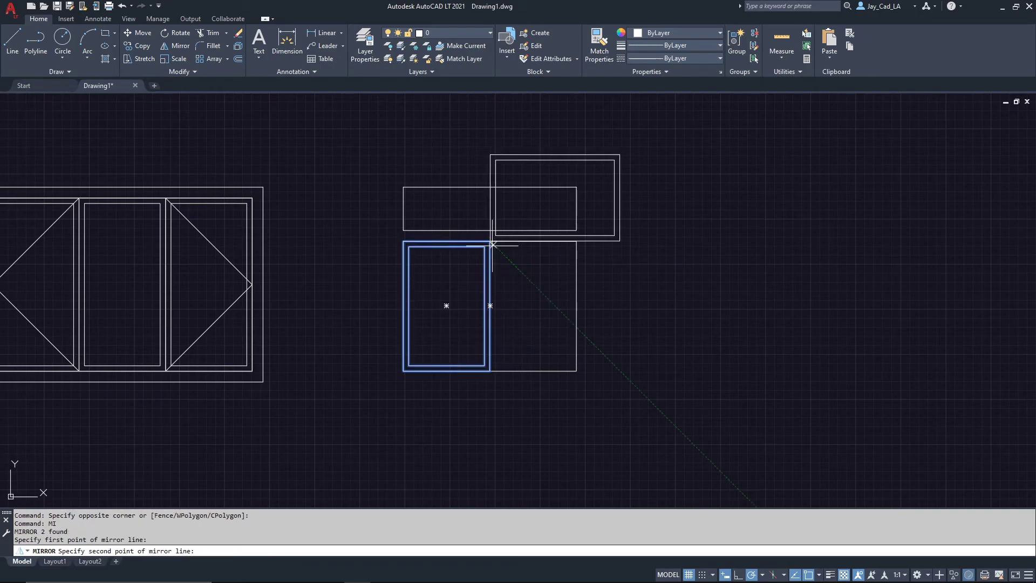
left_click(486, 259)
key("Return")
type("o")
- Offset a 1 1/2" inner frame inside the upper fixed panel
key("Return")
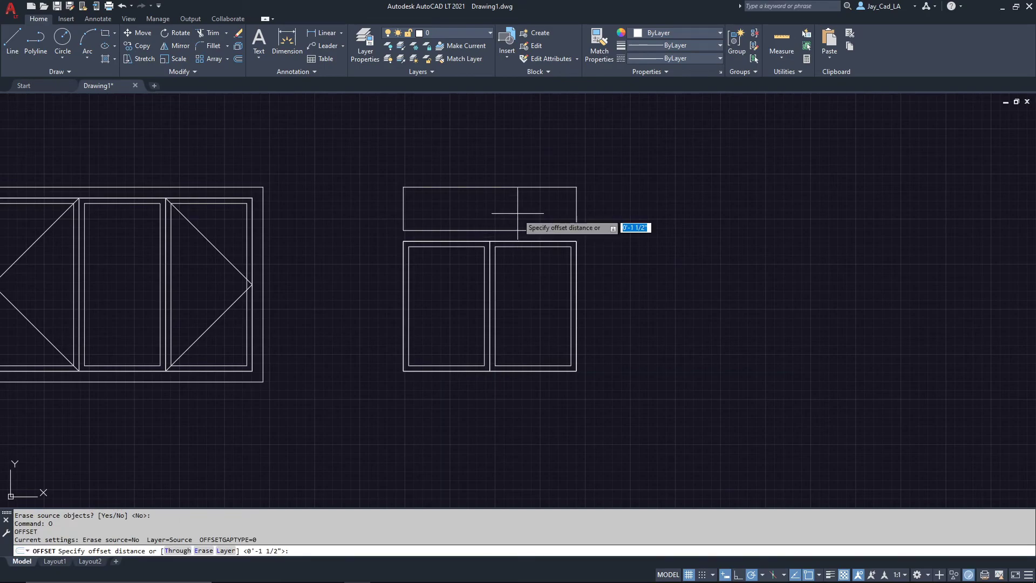
key("Return")
left_click(548, 188)
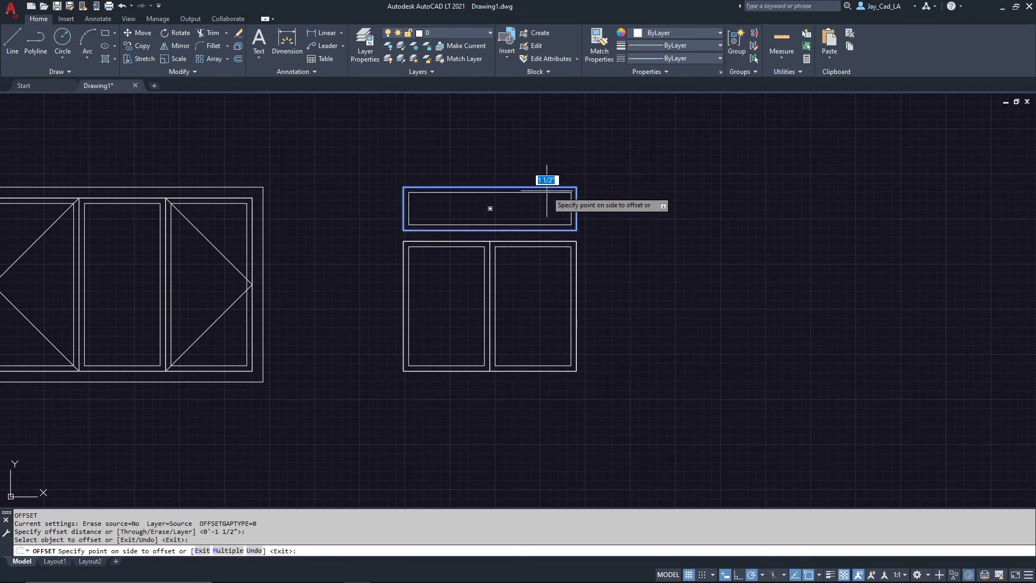
left_click(536, 199)
key("Return")
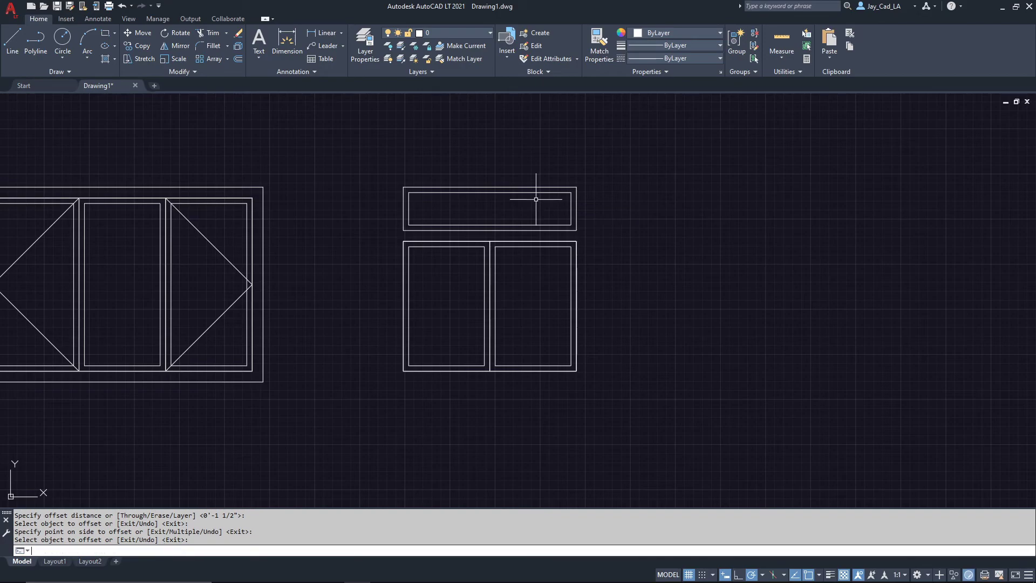
- Draw a rectangle enclosing the window and panel, then offset it 3" outward as the outer frame
key("Return")
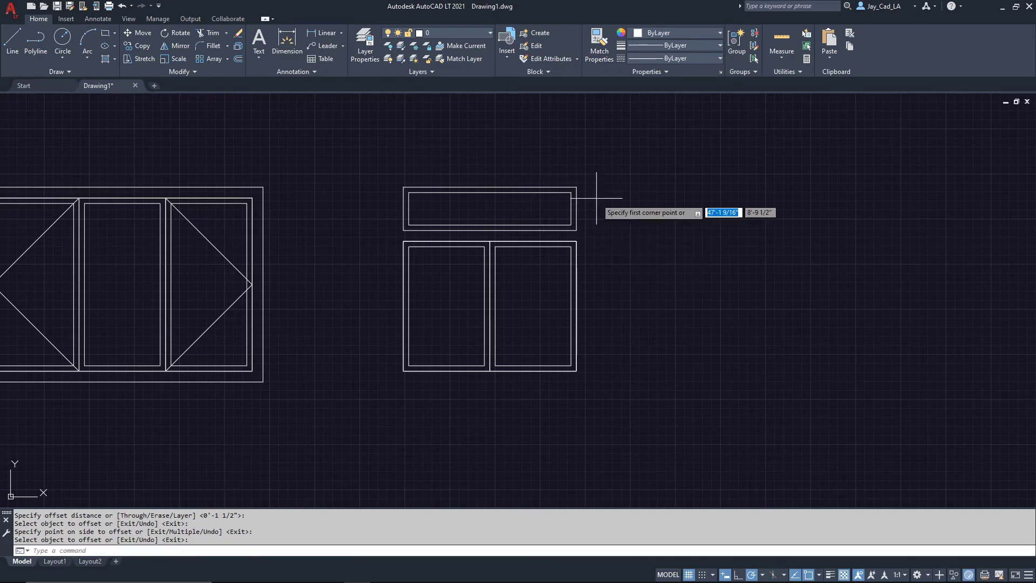
left_click(577, 188)
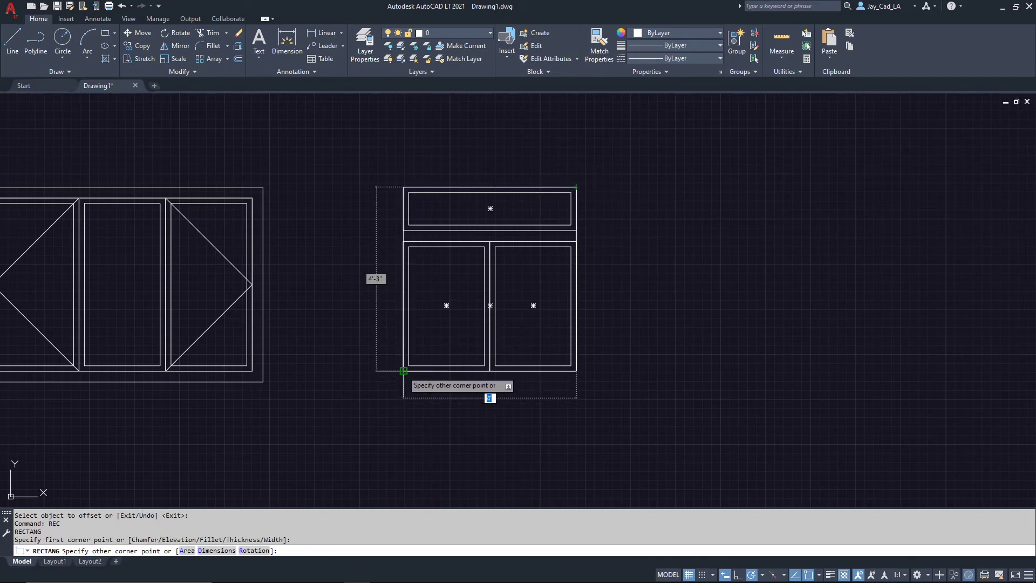
left_click(404, 371)
type("o")
key("Return")
type("3")
key("Return")
left_click(577, 236)
left_click(597, 231)
key("Return")
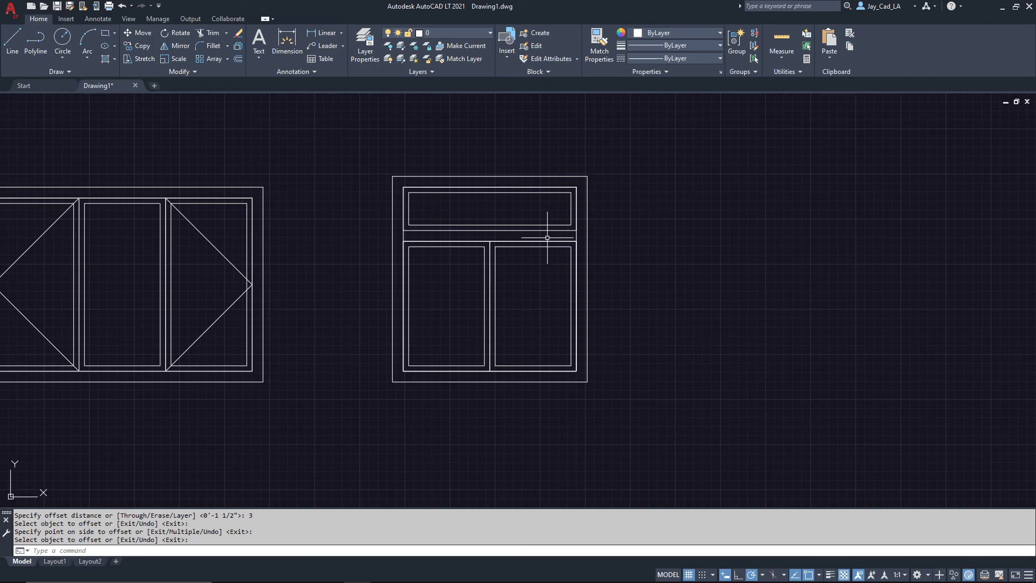
scroll(547, 238, "up", 2)
left_click(597, 225)
- Erase the redundant inner outline rectangle
left_click(570, 232)
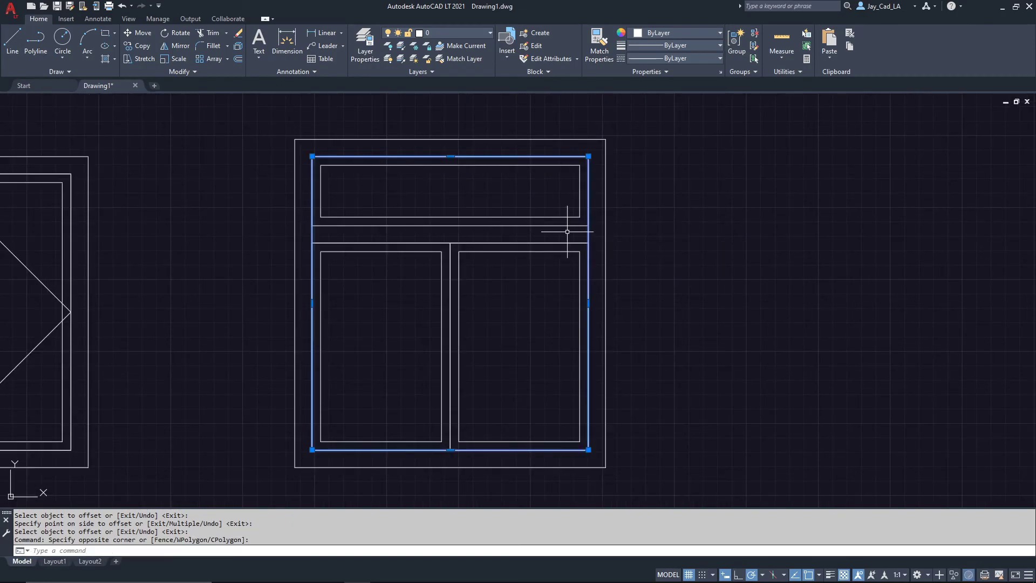
scroll(480, 173, "down", 2)
key("Delete")
- Zoom and pan out to view the whole window elevation sheet
scroll(456, 181, "down", 2)
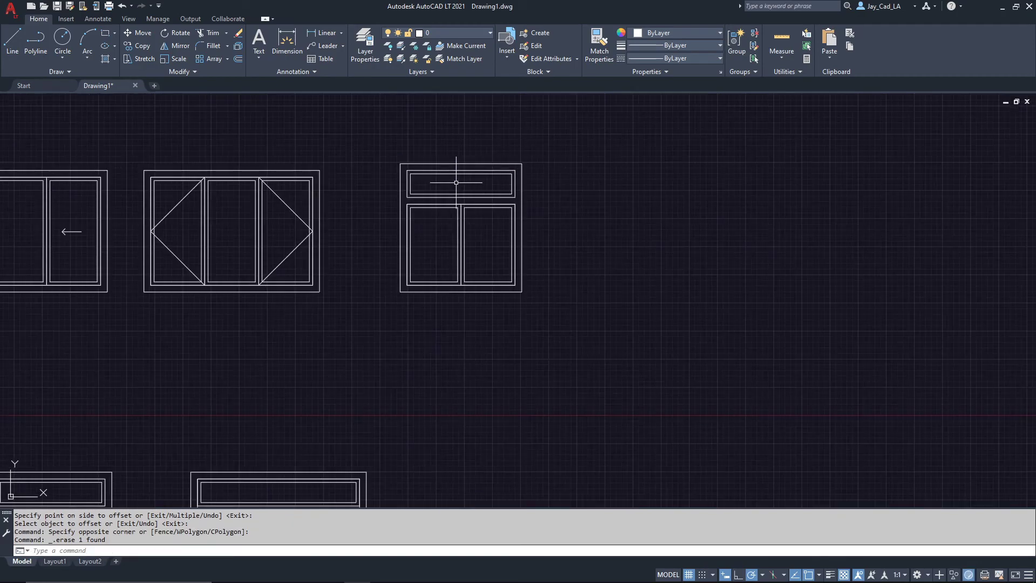
scroll(448, 256, "down", 2)
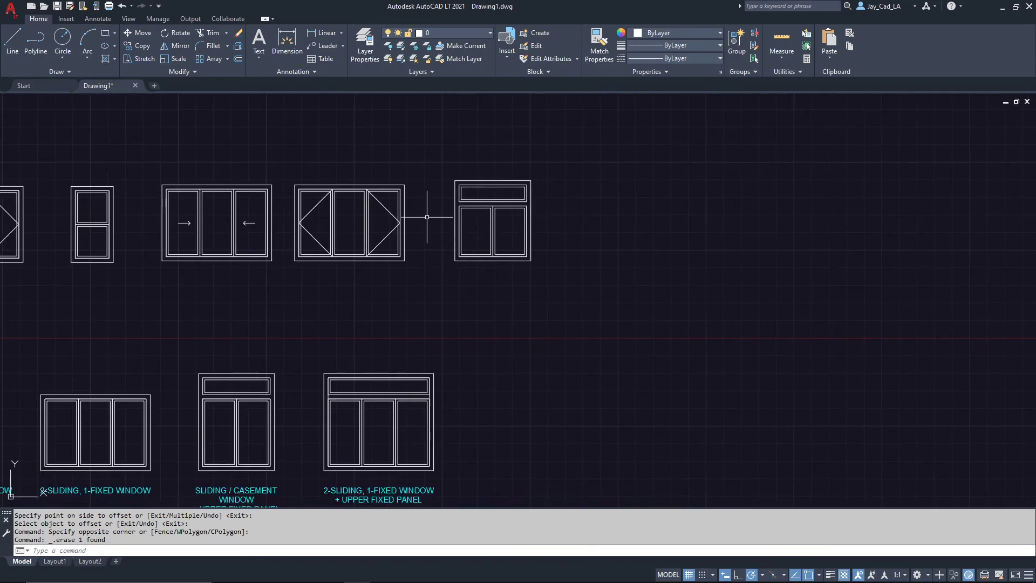
scroll(475, 251, "down", 1)
scroll(475, 251, "up", 1)
scroll(423, 273, "left", 3)
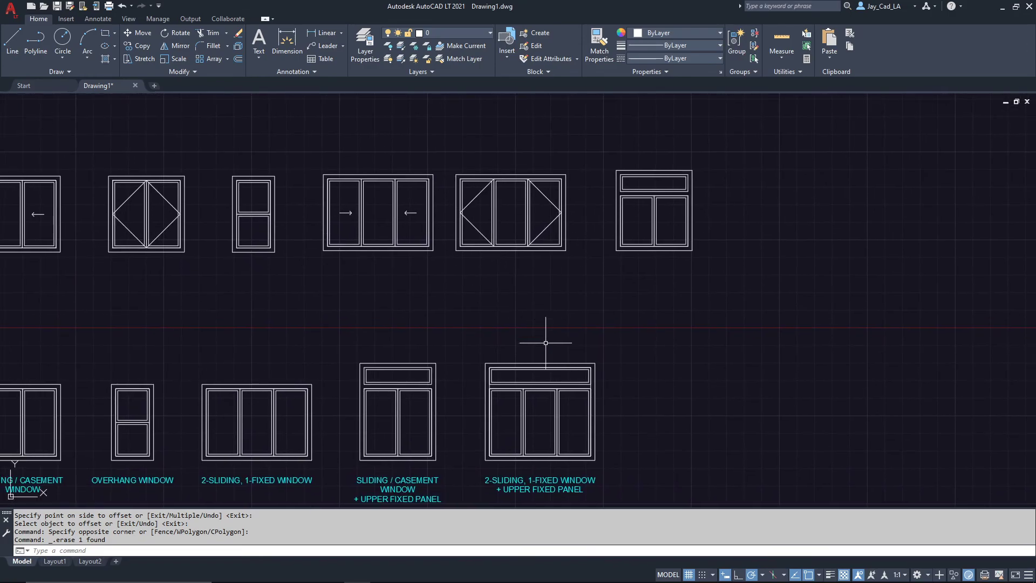
scroll(629, 323, "up", 1)
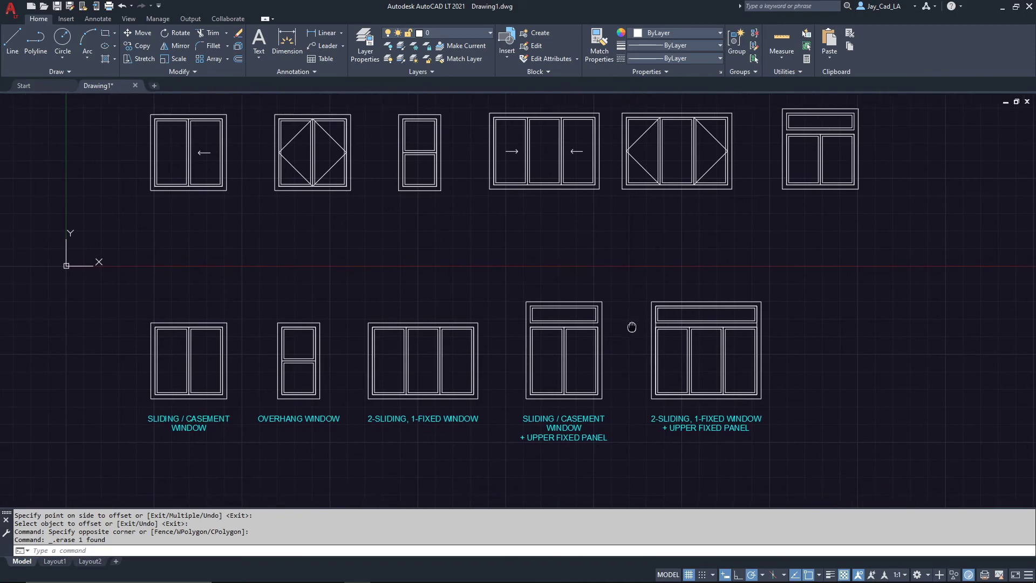
scroll(759, 306, "down", 1)
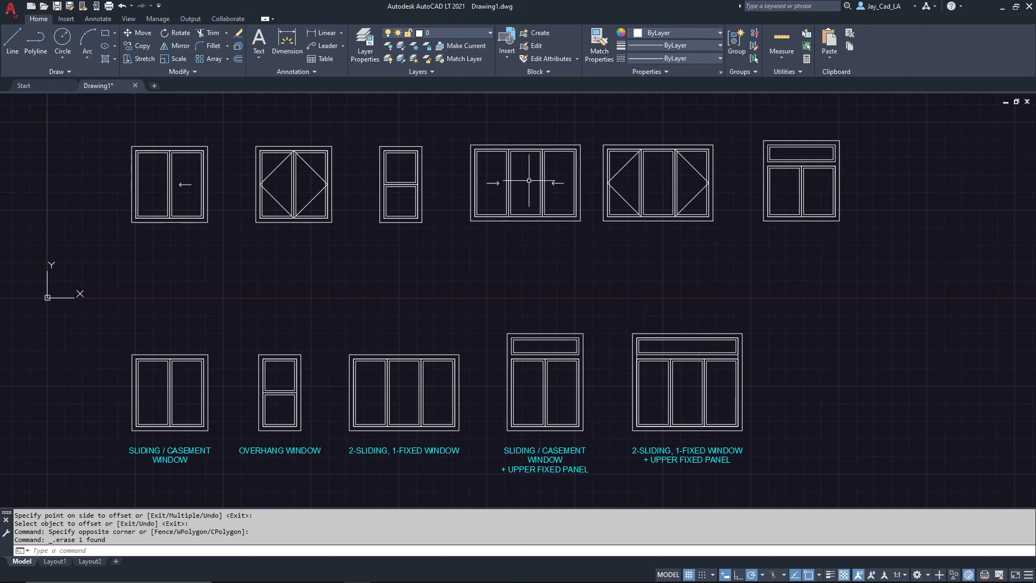
middle_click_drag(562, 149, 554, 165)
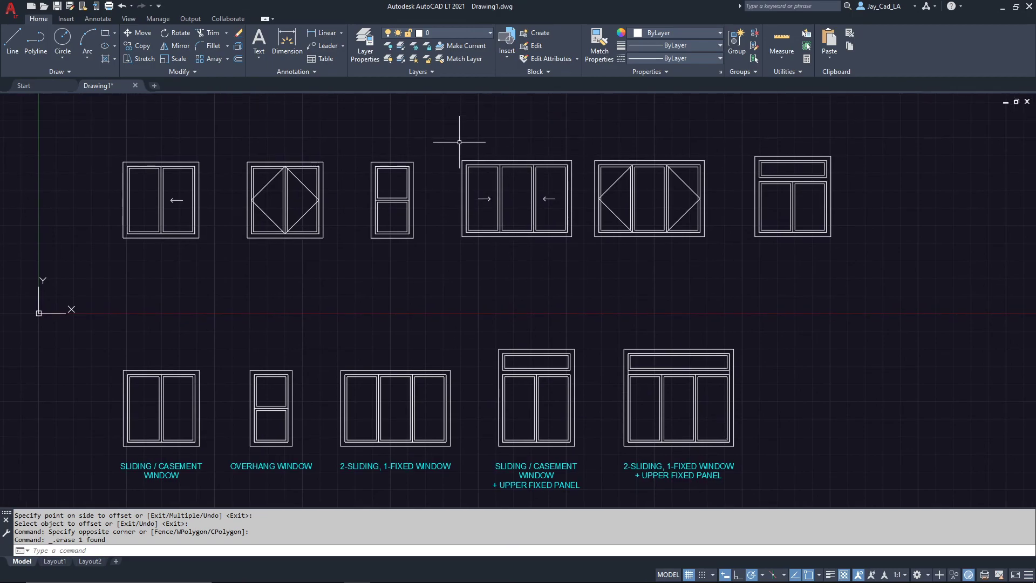
middle_click_drag(456, 265, 473, 243)
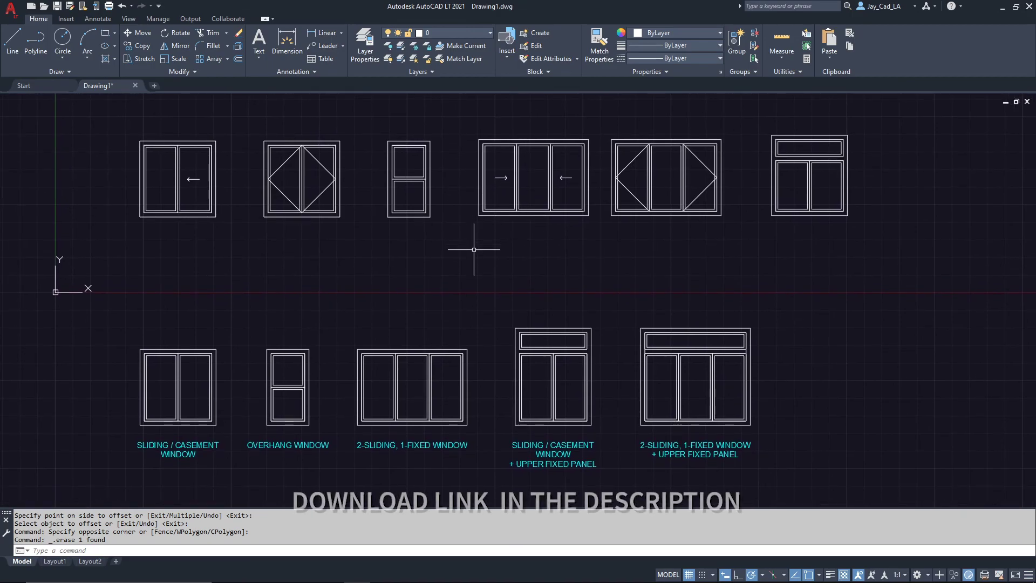